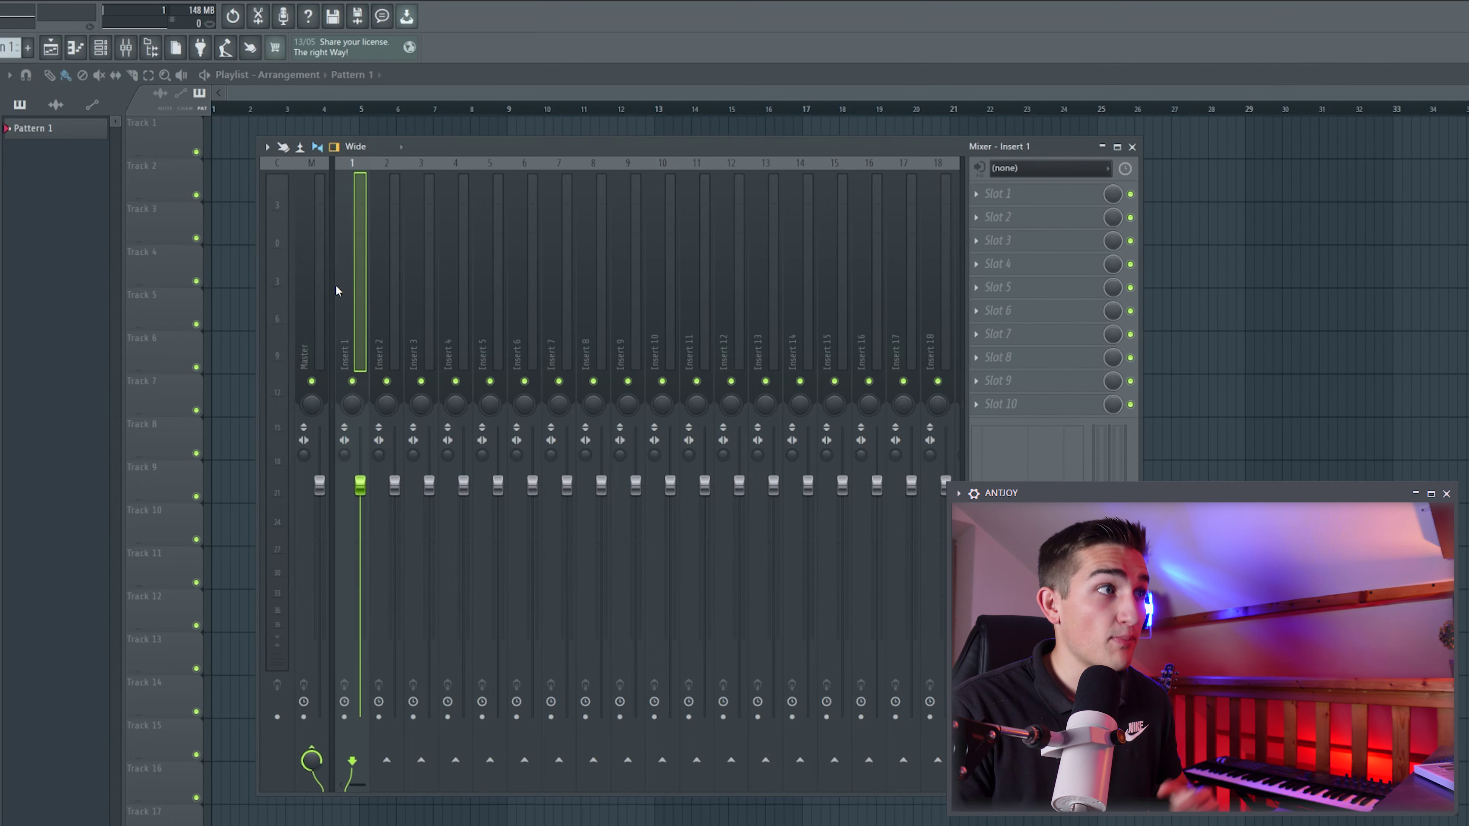
- Load Newtone into effect slot 1 of mixer Insert 1 and enlarge the plugin window
click(976, 194)
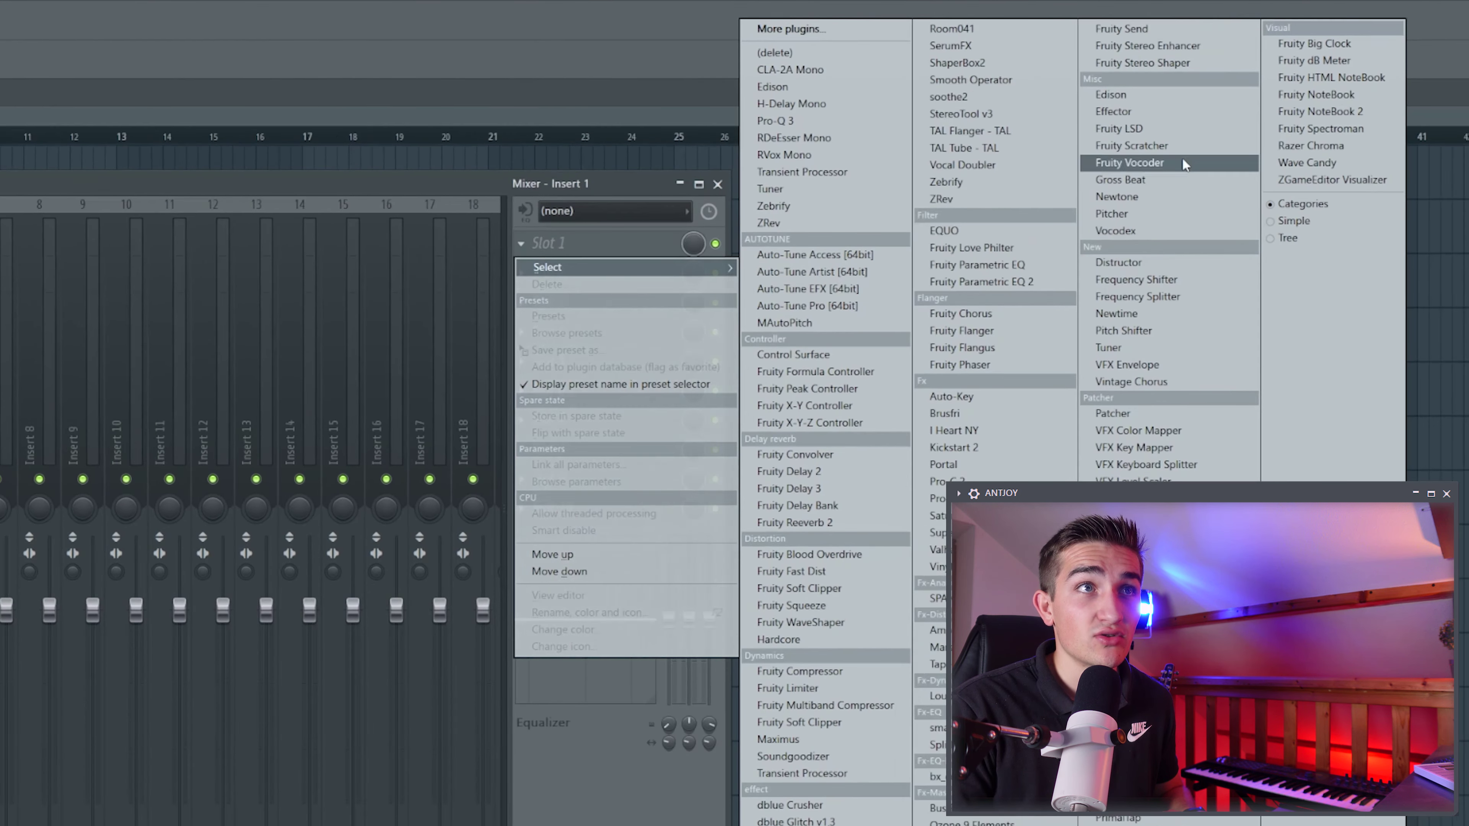
click(1163, 198)
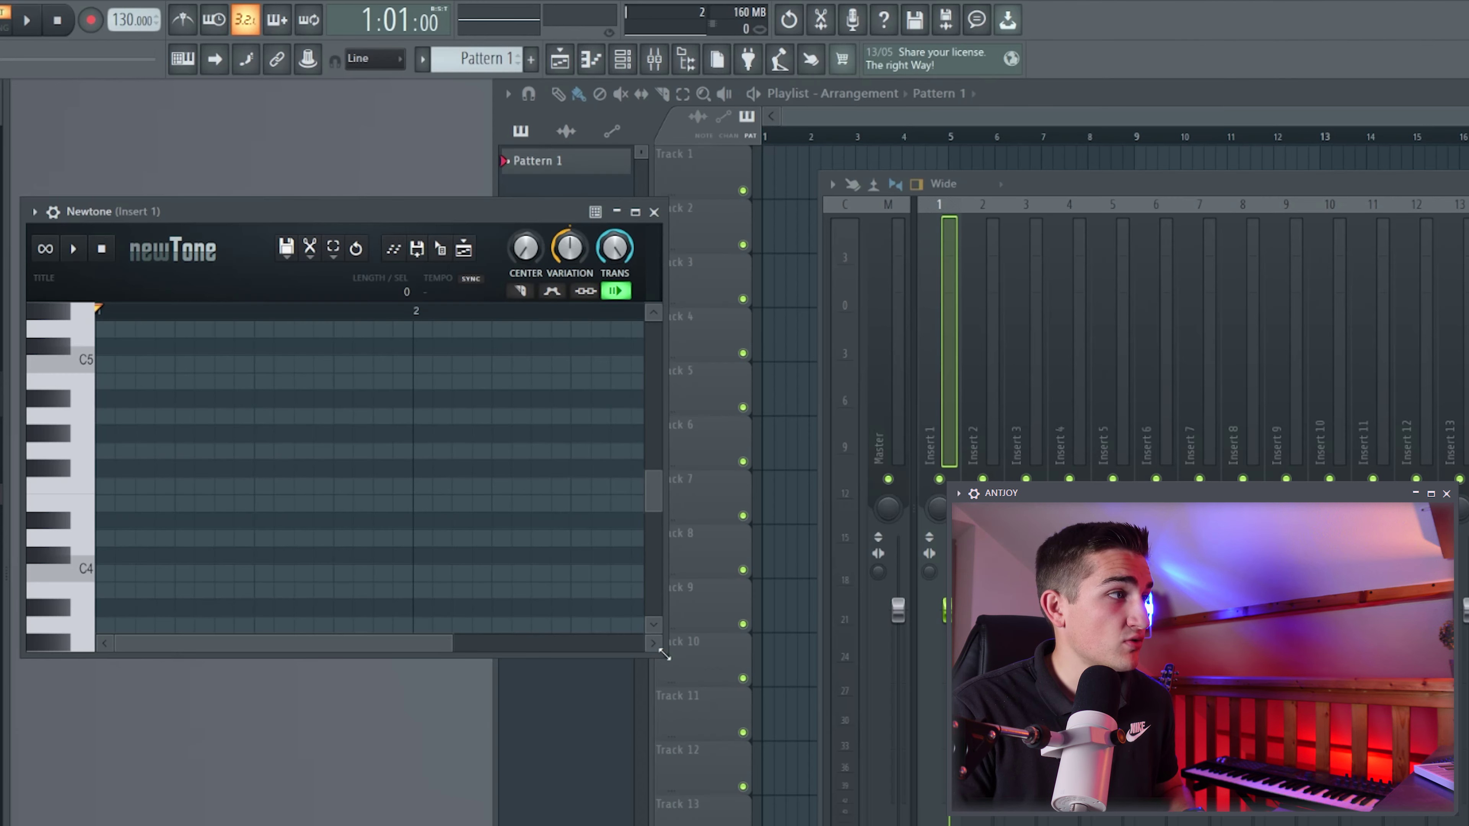
drag(664, 654, 1119, 751)
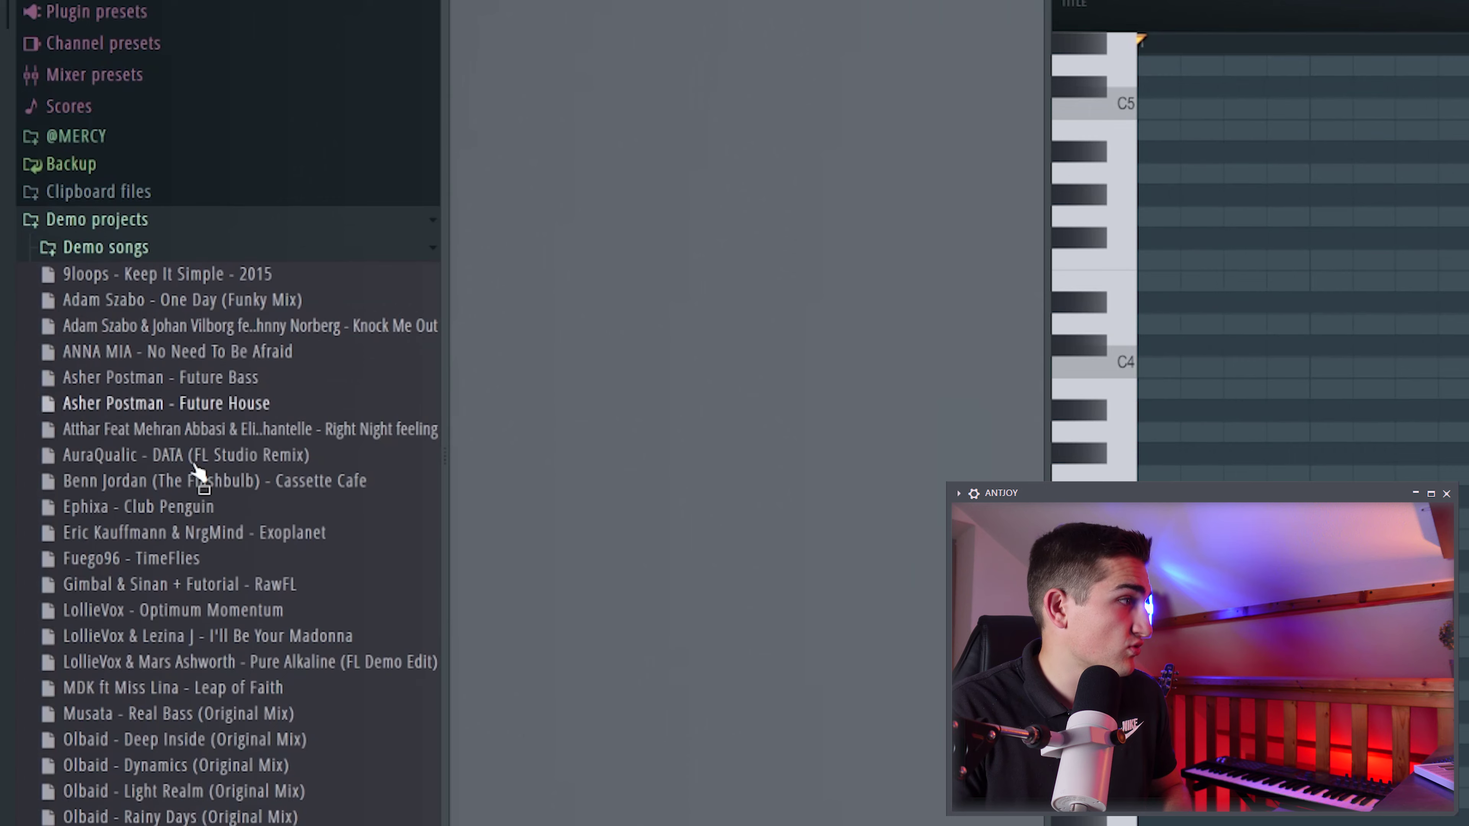
- Open the demo song "SeamlessR ft Veela - Sometime (Vocal)" from the Demo songs folder
scroll(196, 472, down, 6)
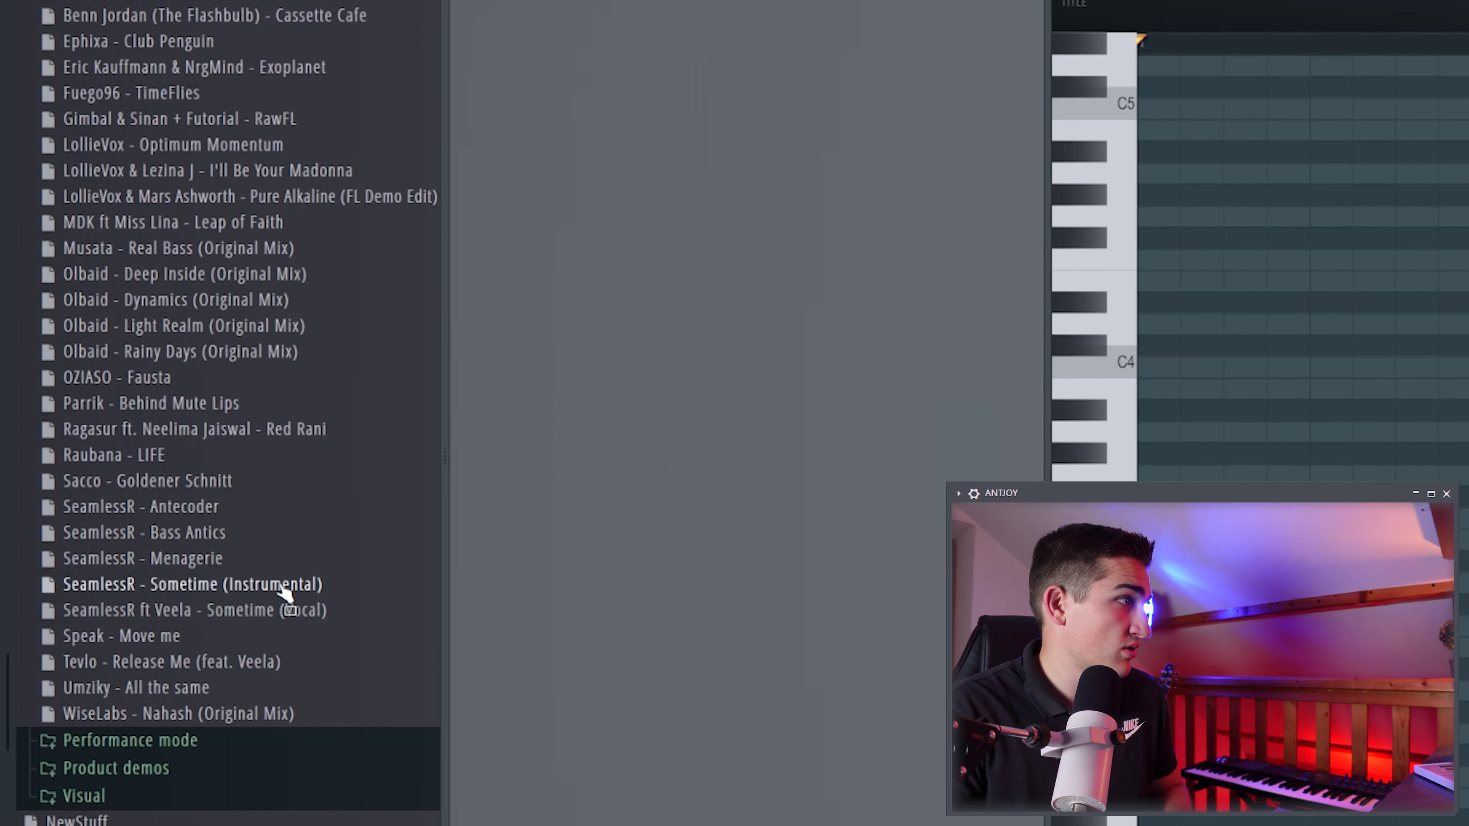
drag(272, 624, 677, 549)
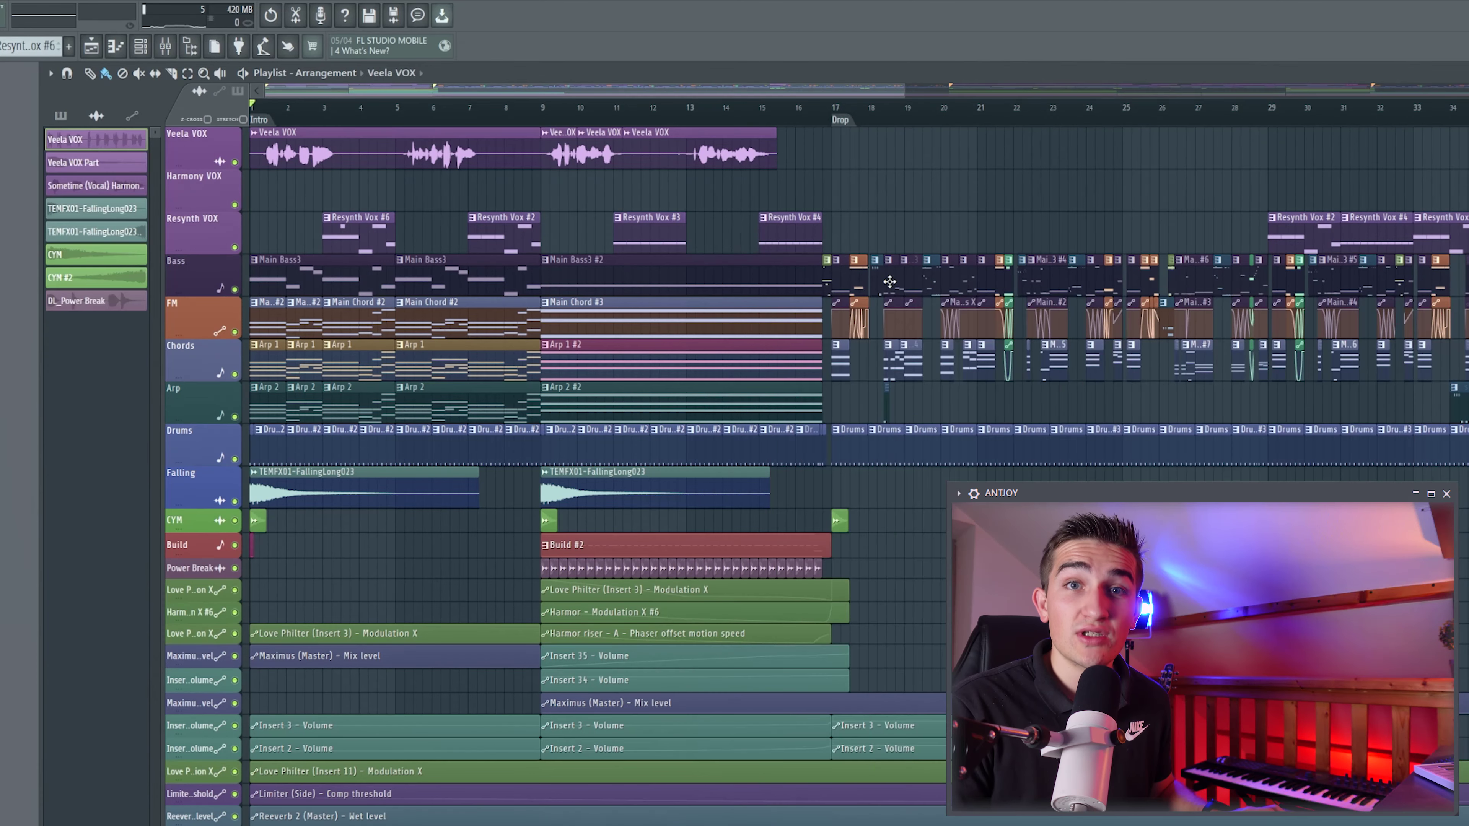
- Solo the Veela VOX playlist track and play it back with the mixer open
ctrl+click(234, 162)
key(space)
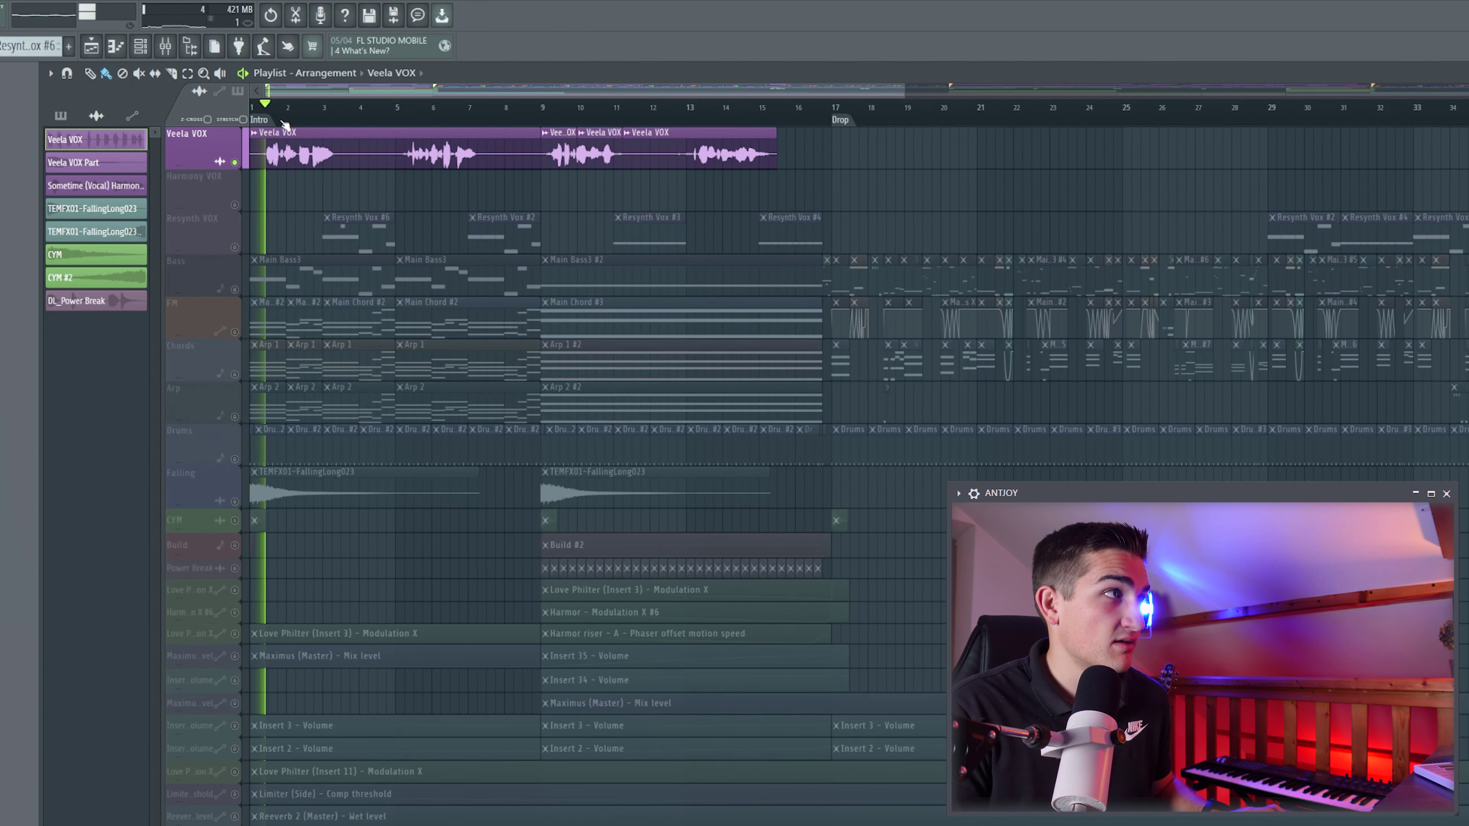
click(174, 55)
drag(818, 143, 829, 202)
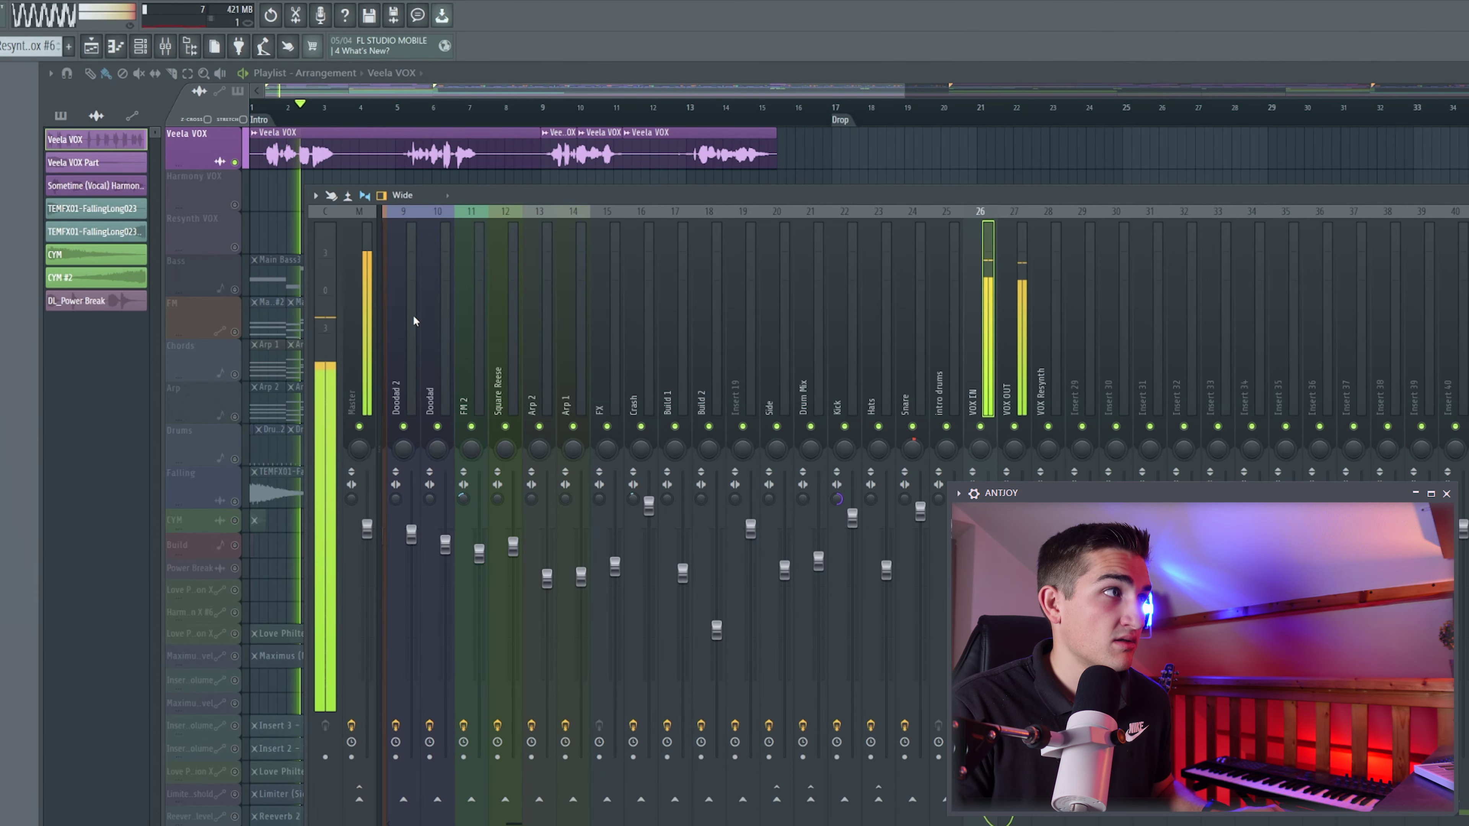
key(space)
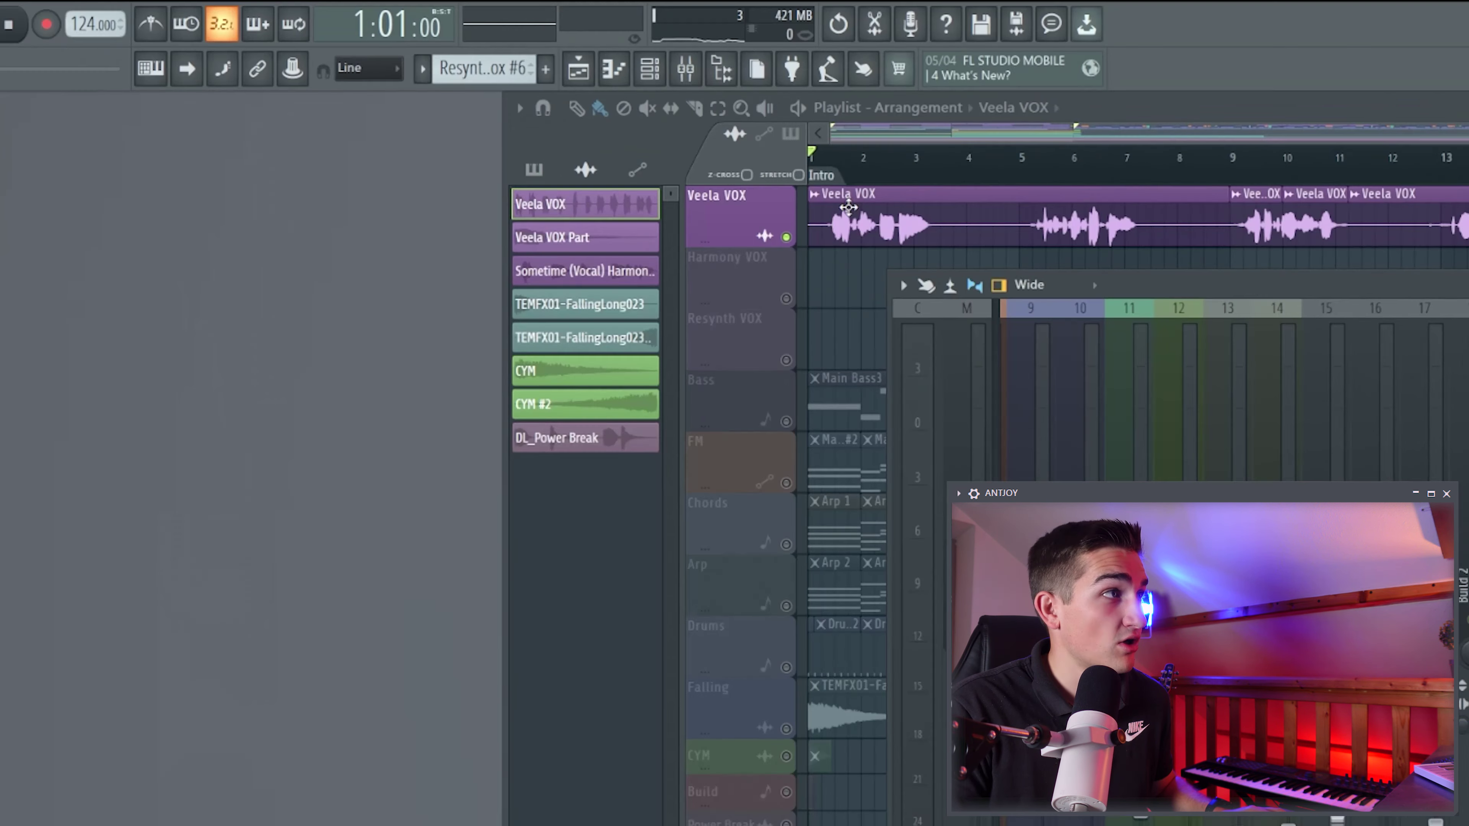
- Open the Veela VOX audio clip's sample in the pitch corrector and enlarge the Newtone window over the playlist
double_click(842, 202)
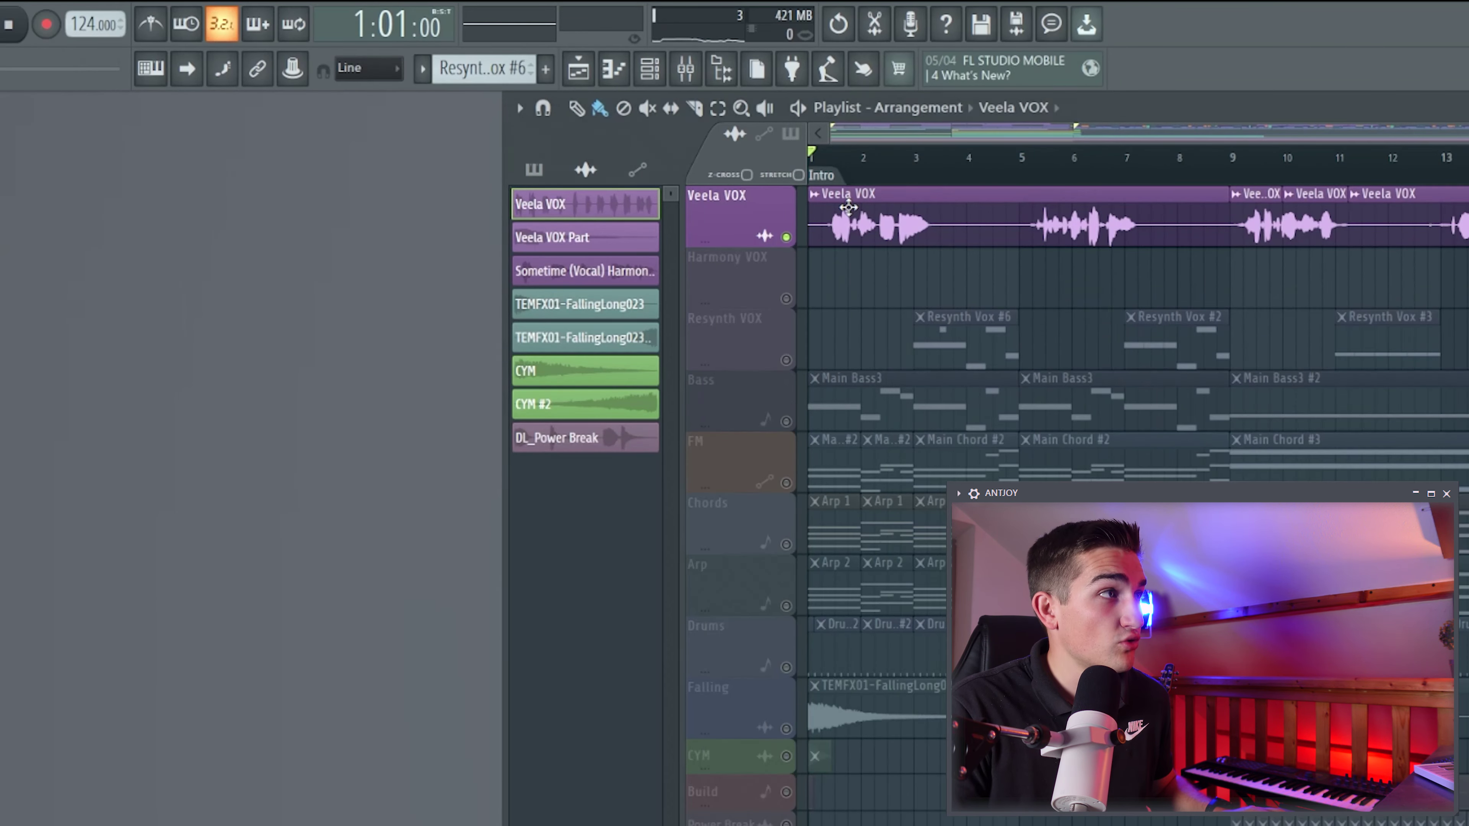
right_click(376, 672)
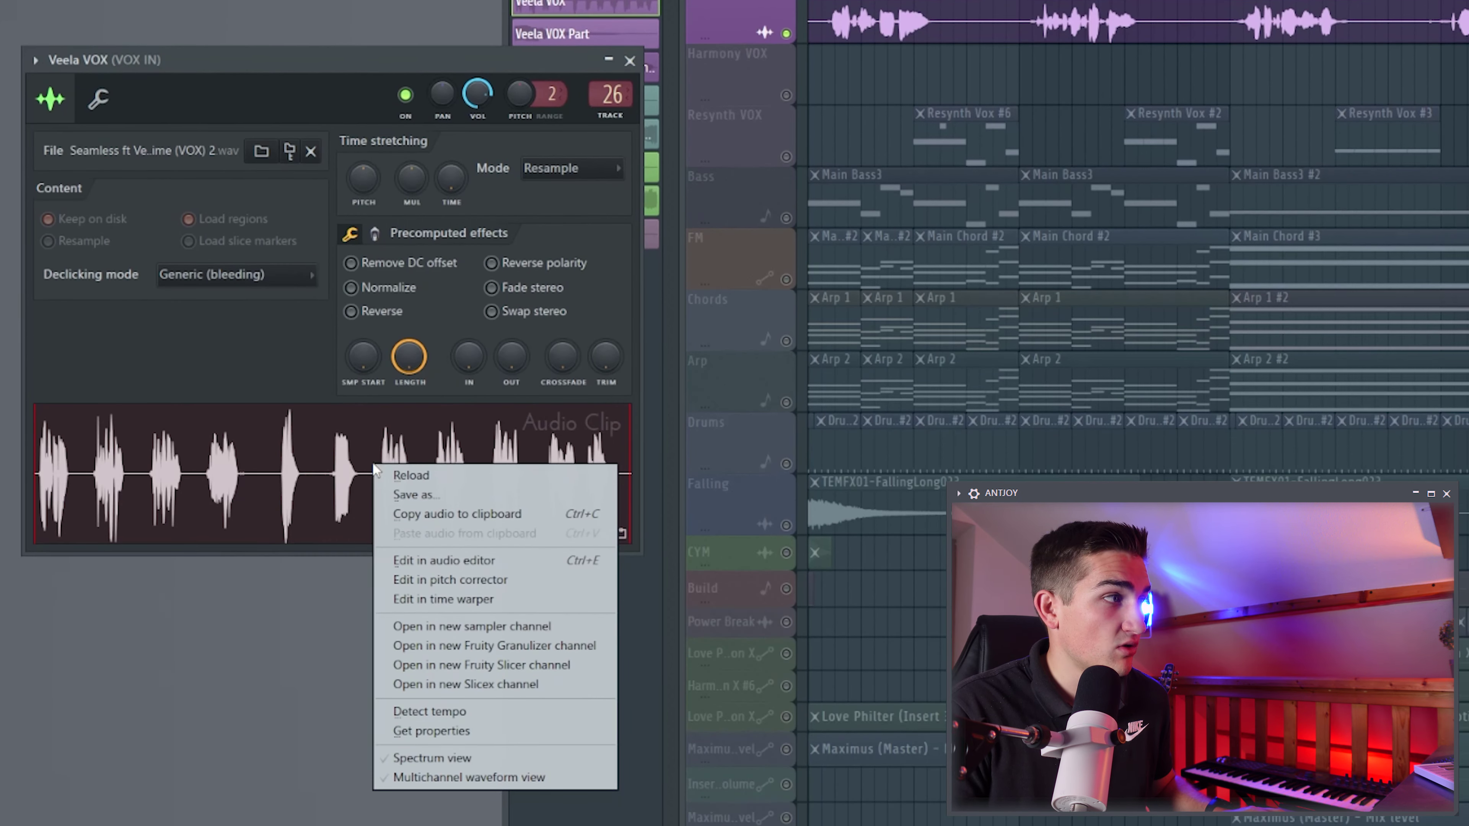
click(456, 582)
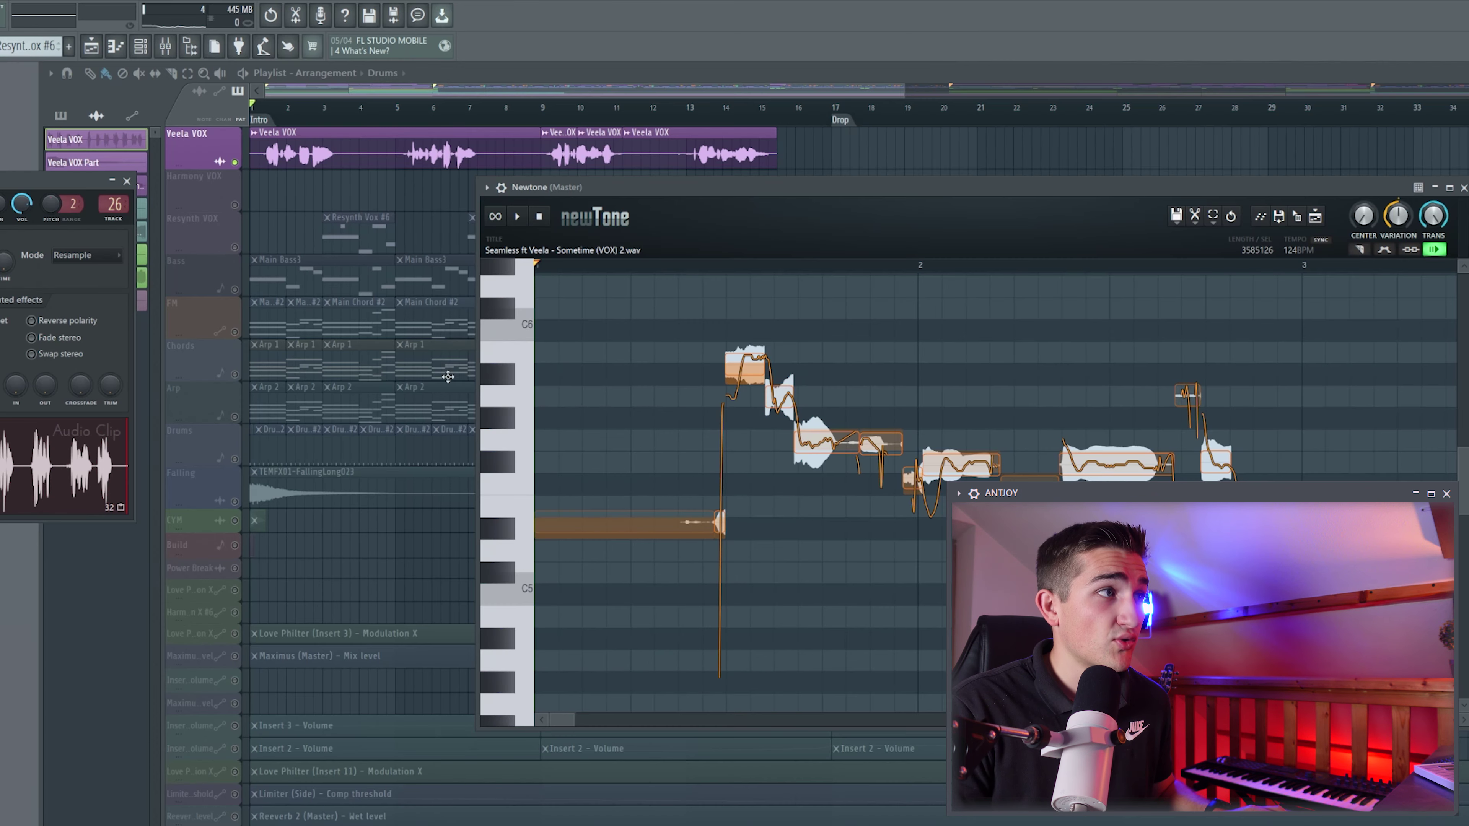
drag(477, 373, 251, 372)
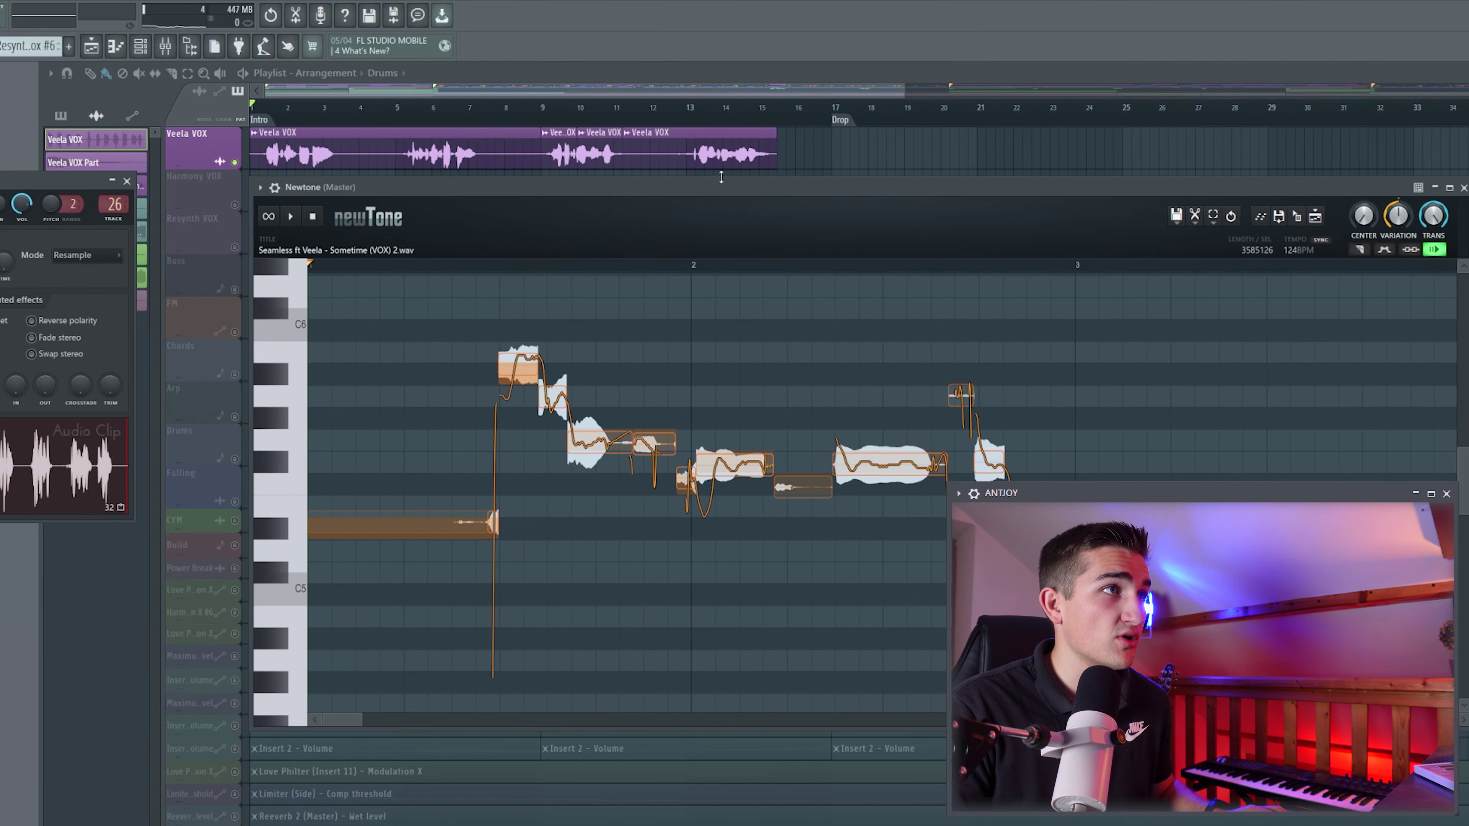
drag(721, 178, 721, 55)
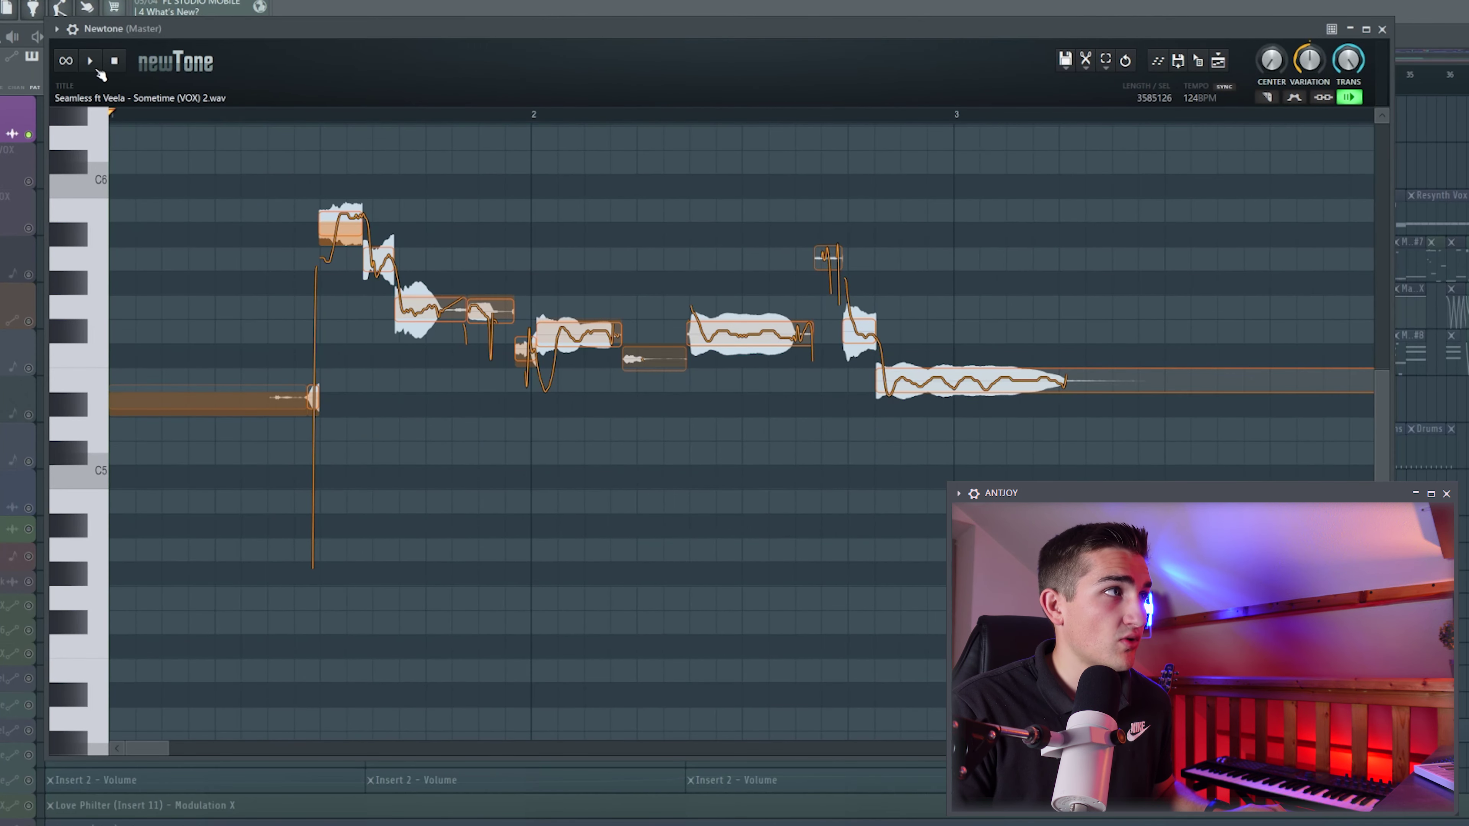
- Play the vocal in Newtone and review its detected notes over the opening bars
click(90, 62)
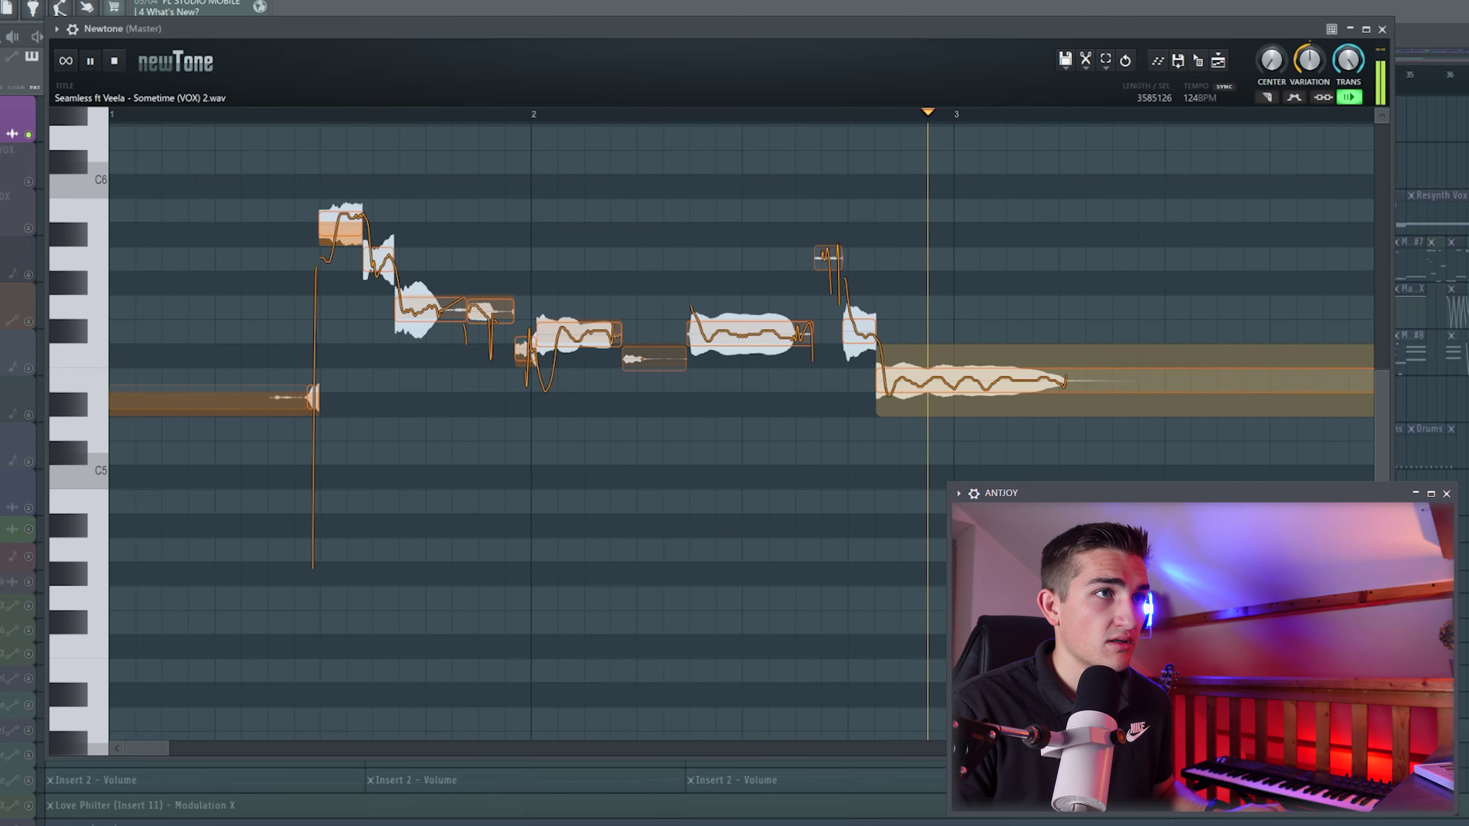
scroll(741, 431, down, 3)
scroll(741, 431, down, 3)
drag(746, 115, 894, 117)
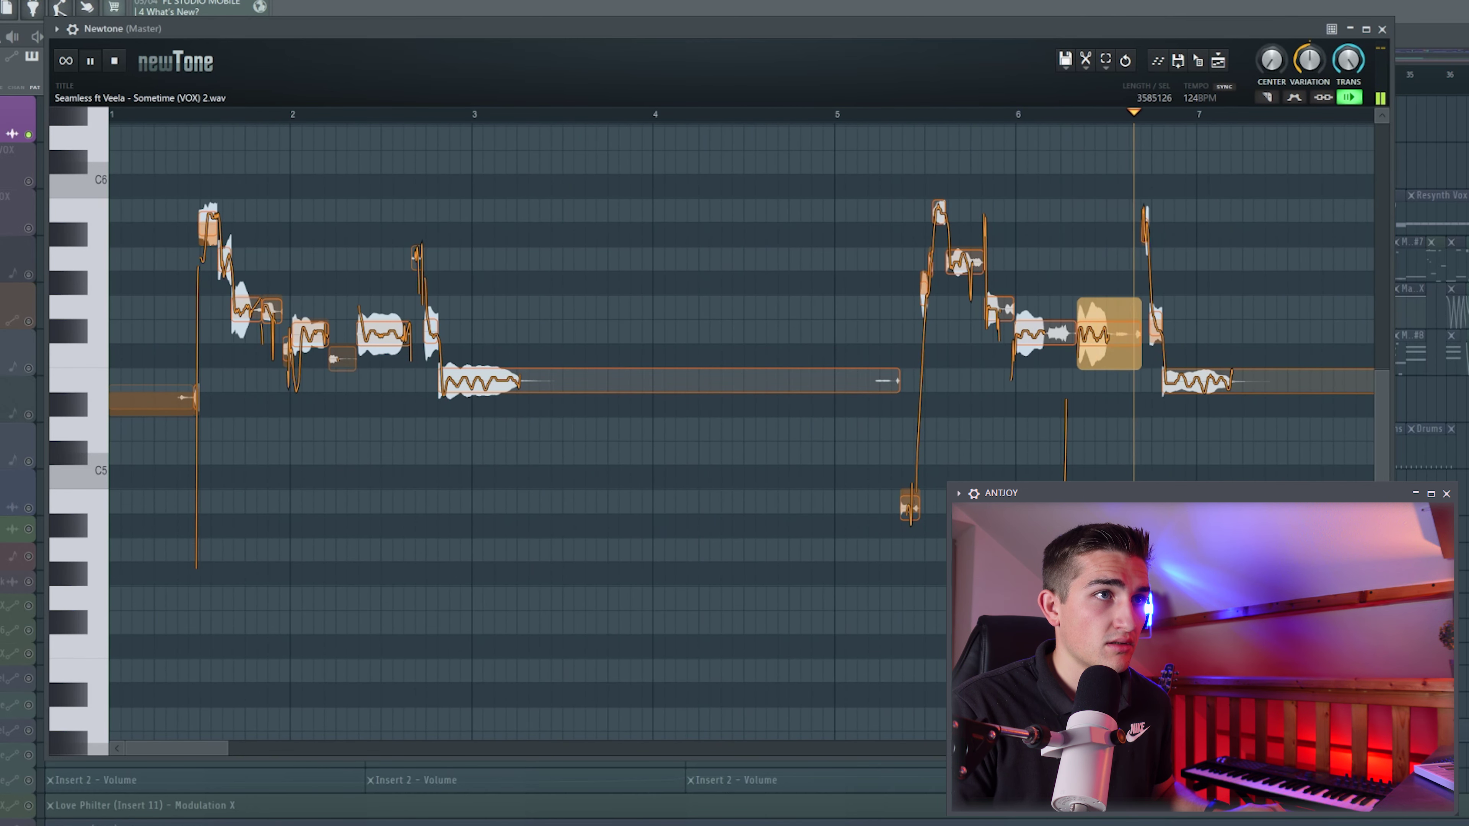
key(space)
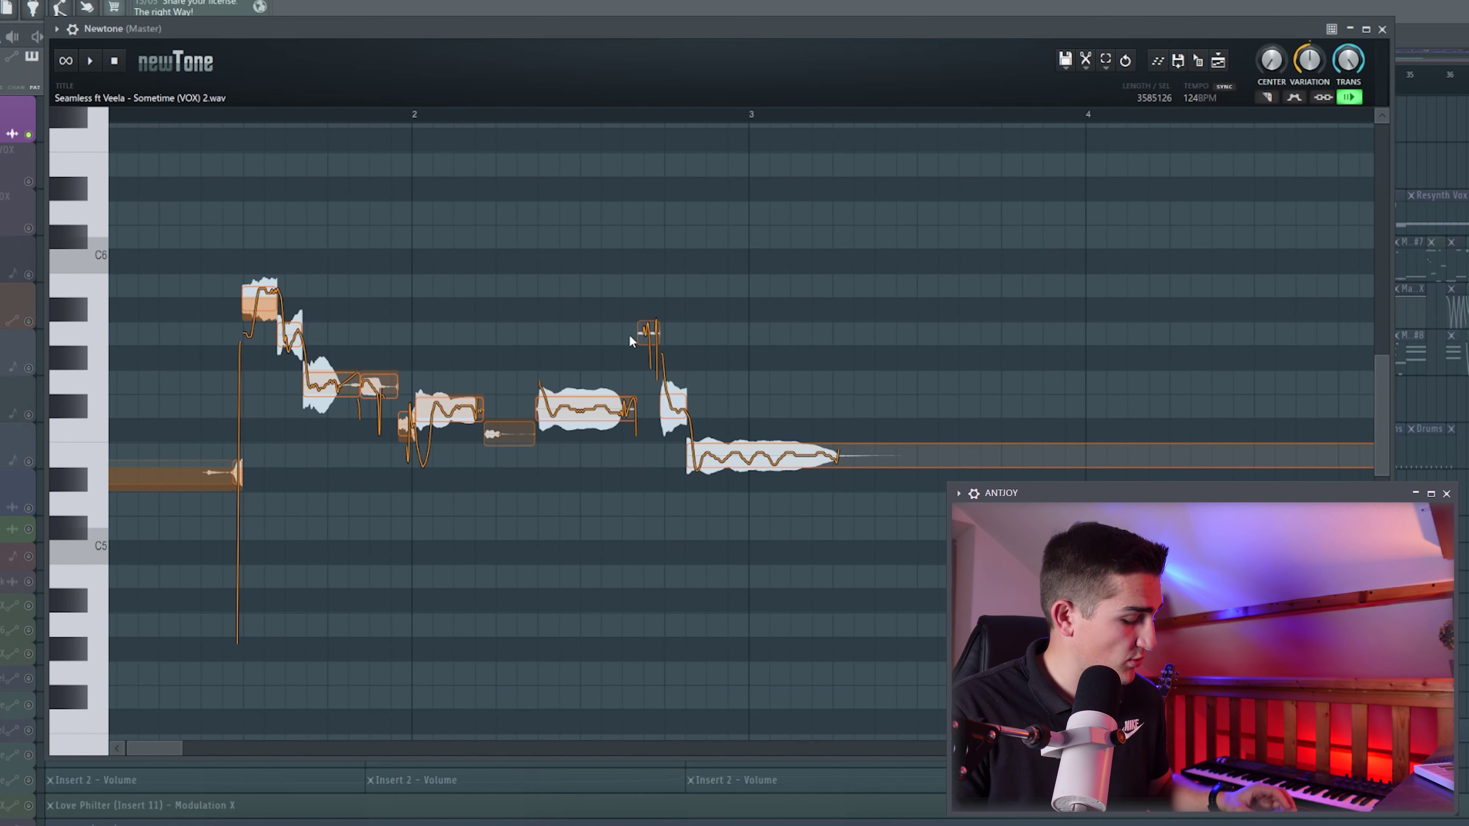
scroll(511, 296, up, 5)
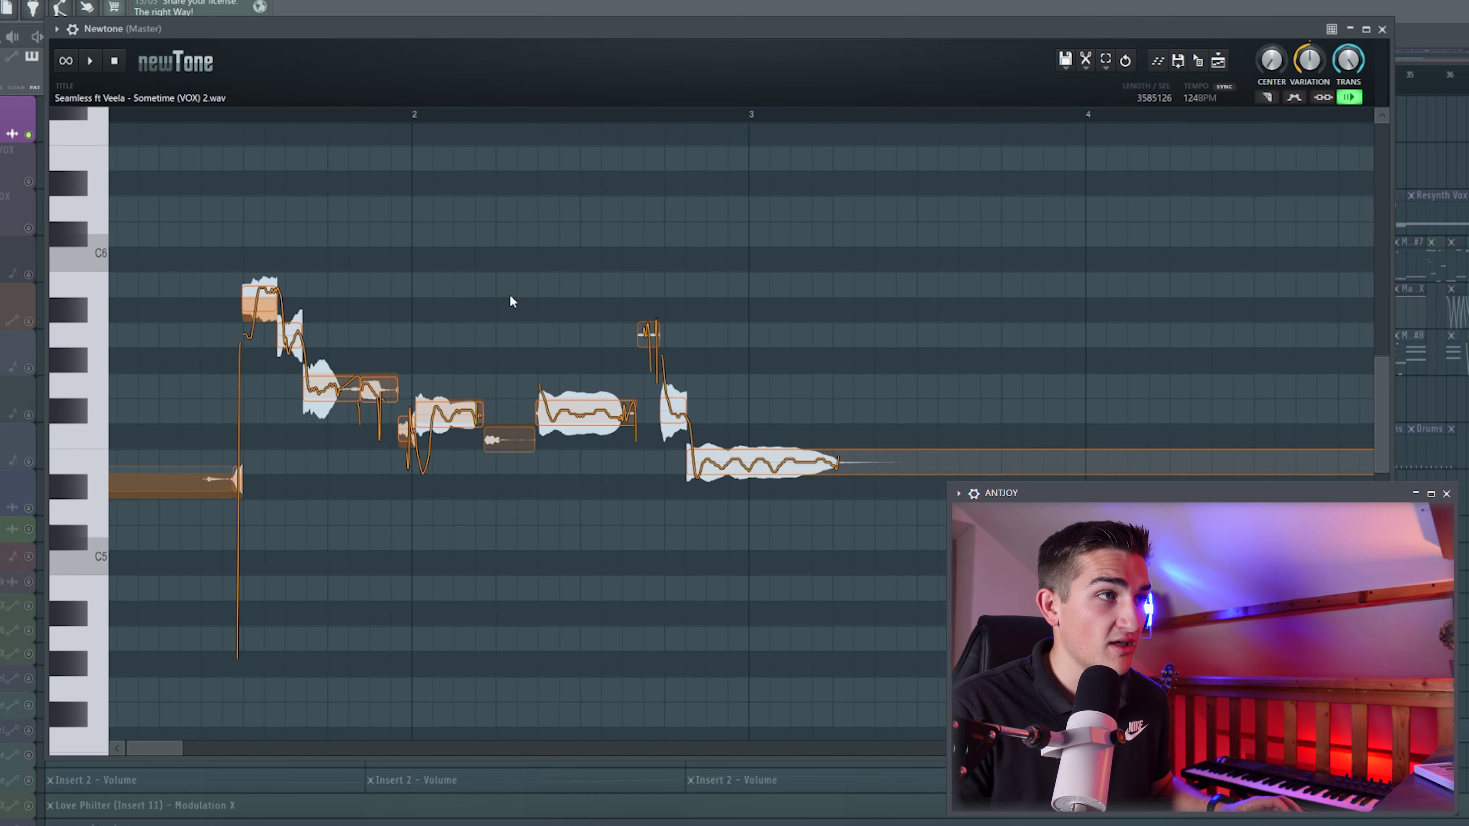
scroll(509, 326, down, 3)
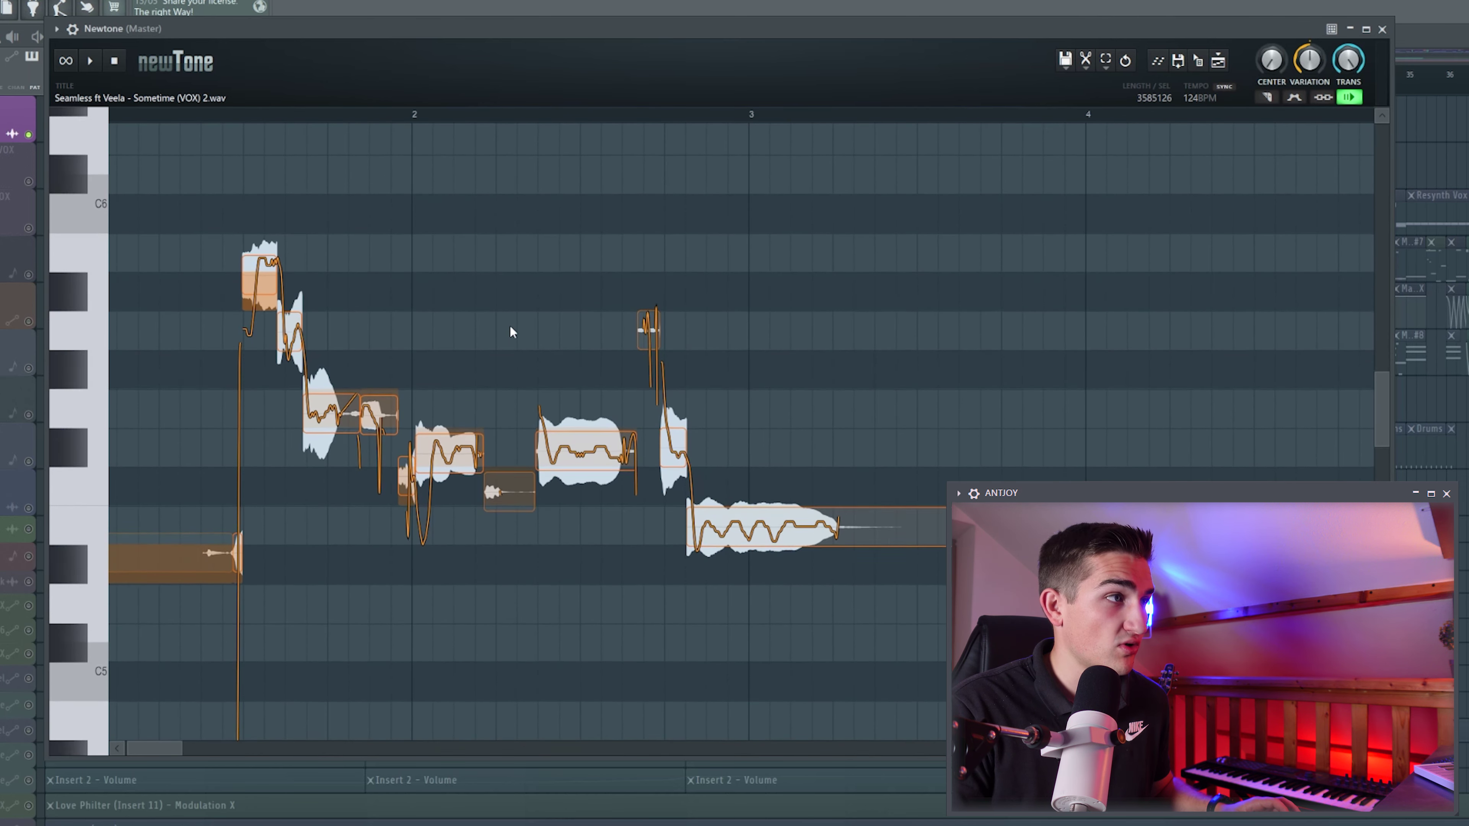
scroll(510, 331, up, 6)
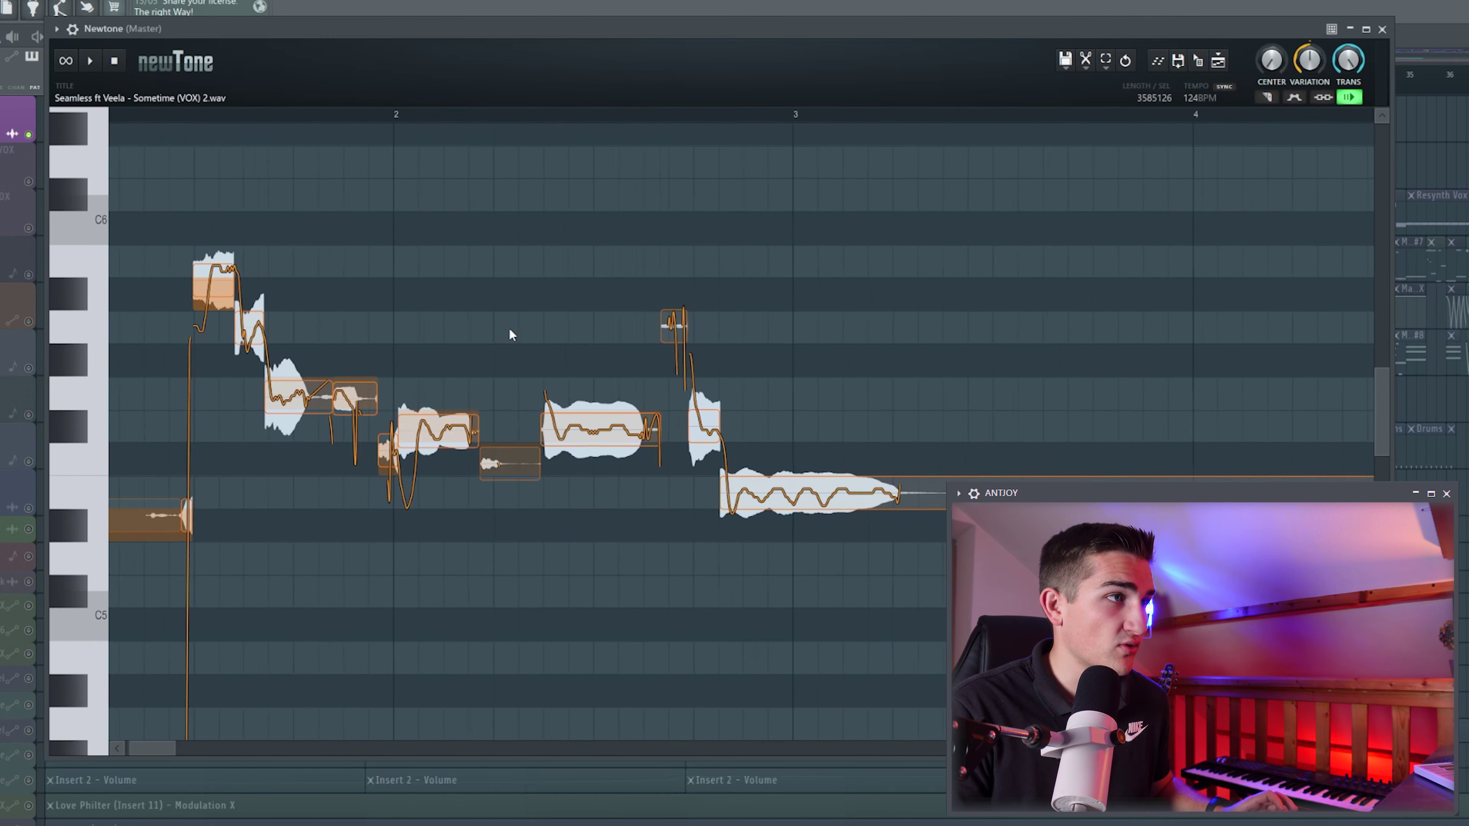
scroll(509, 335, down, 6)
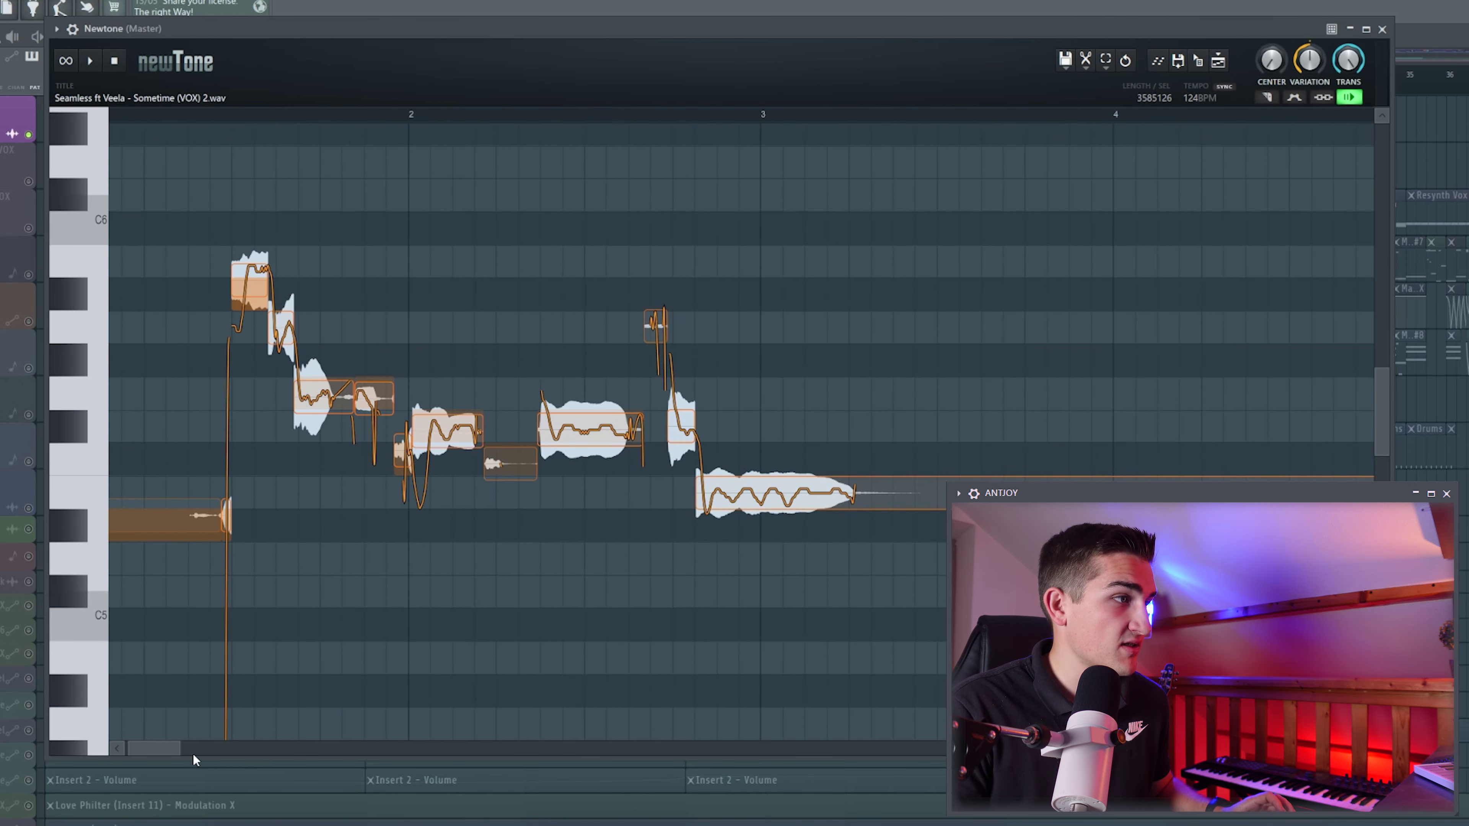
drag(155, 751, 134, 746)
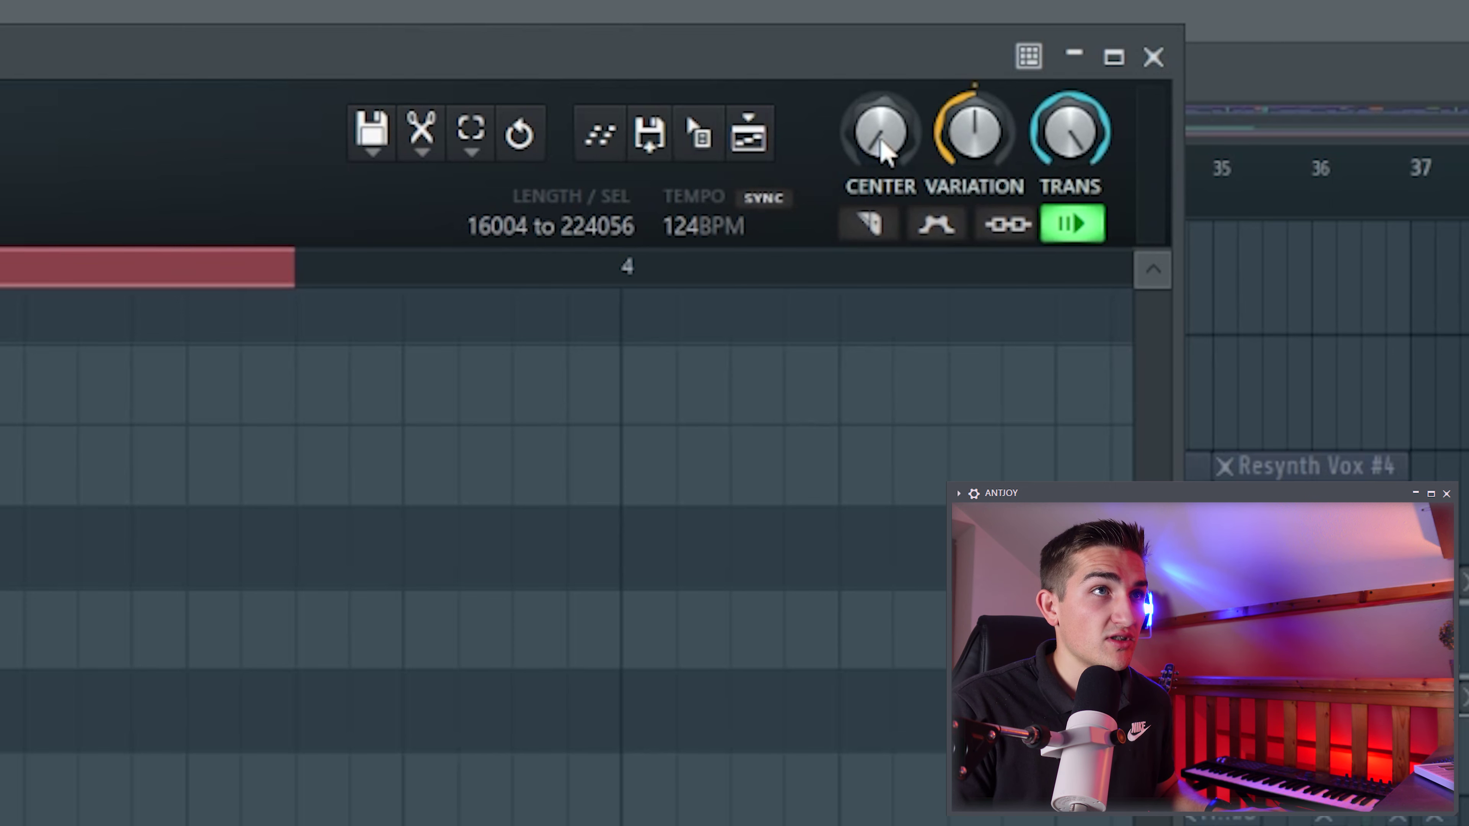
- Try raising the Center control to maximum for the vocal notes and play the selected phrase
drag(880, 142, 880, 40)
drag(1272, 60, 1271, 156)
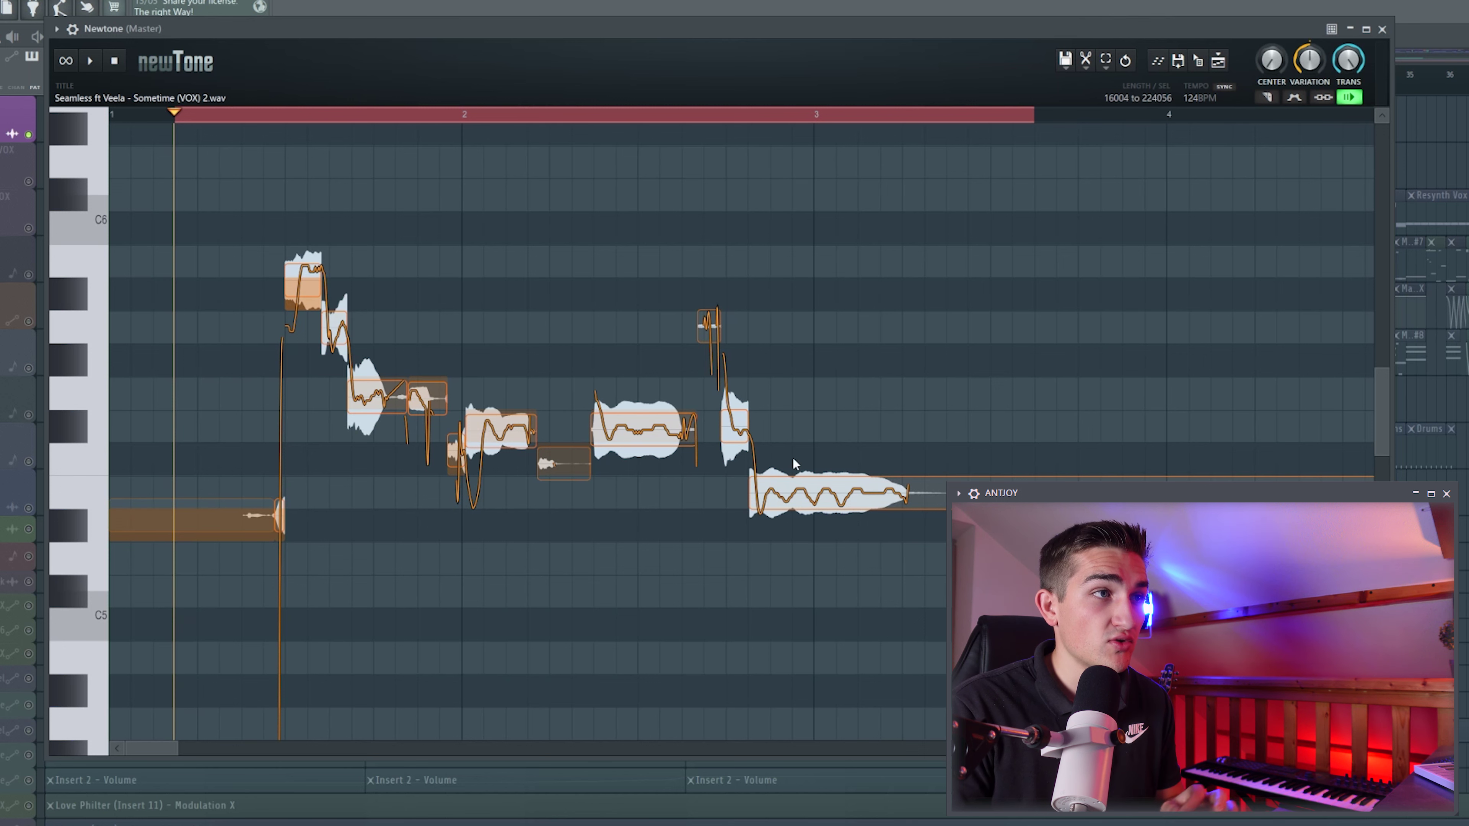
drag(1271, 60, 1271, 5)
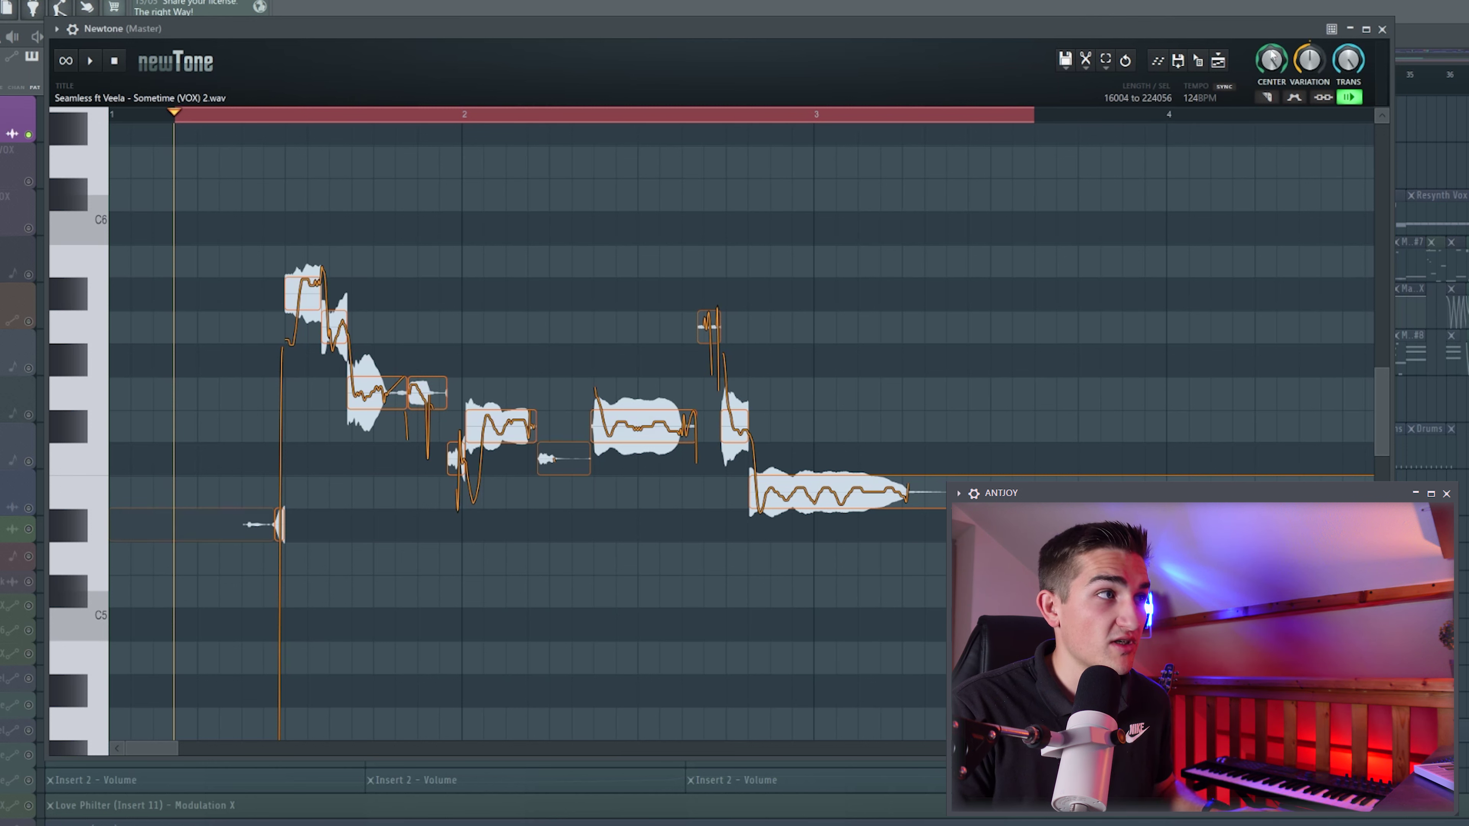
key(space)
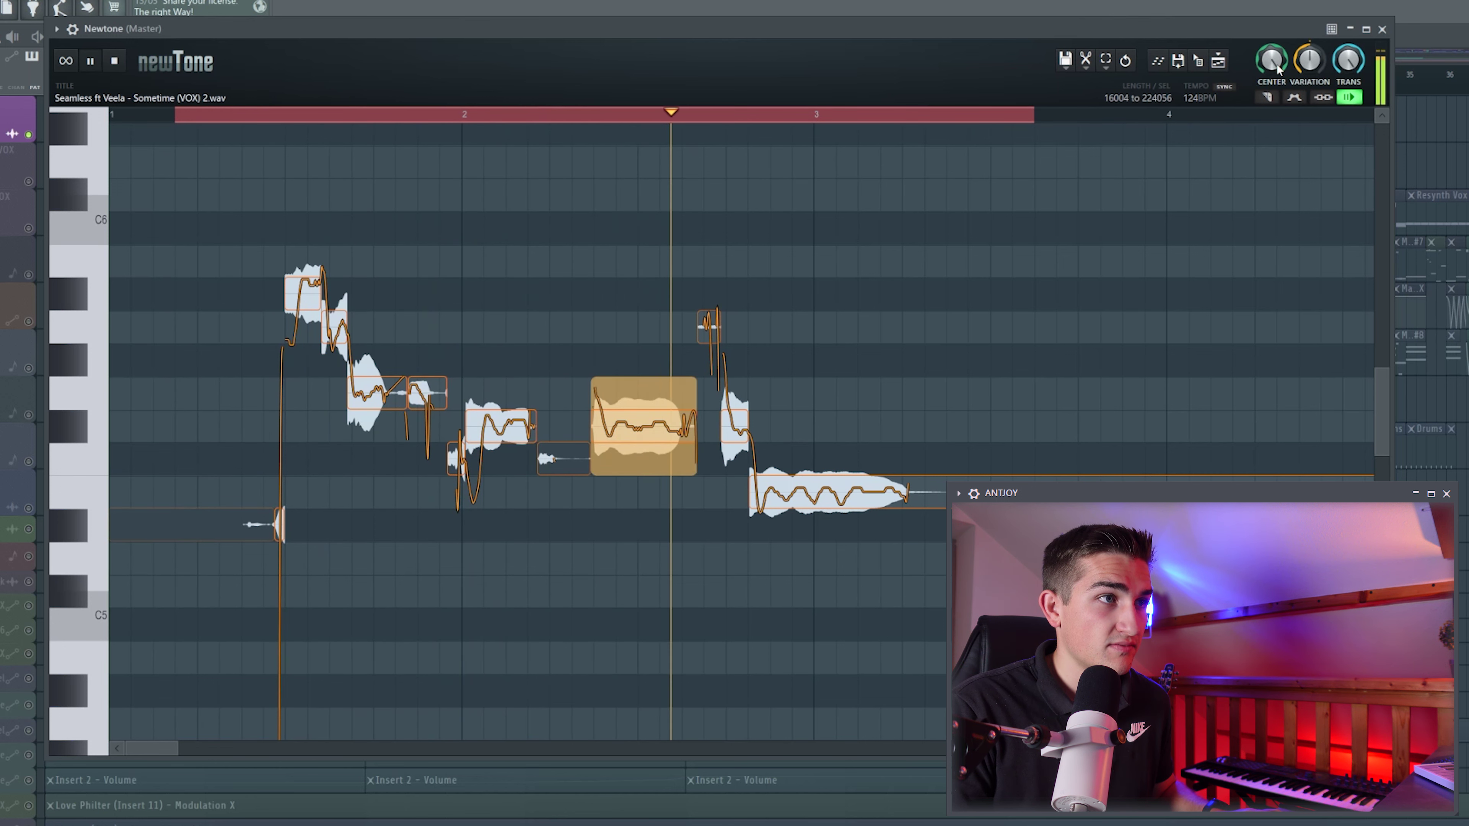
key(space)
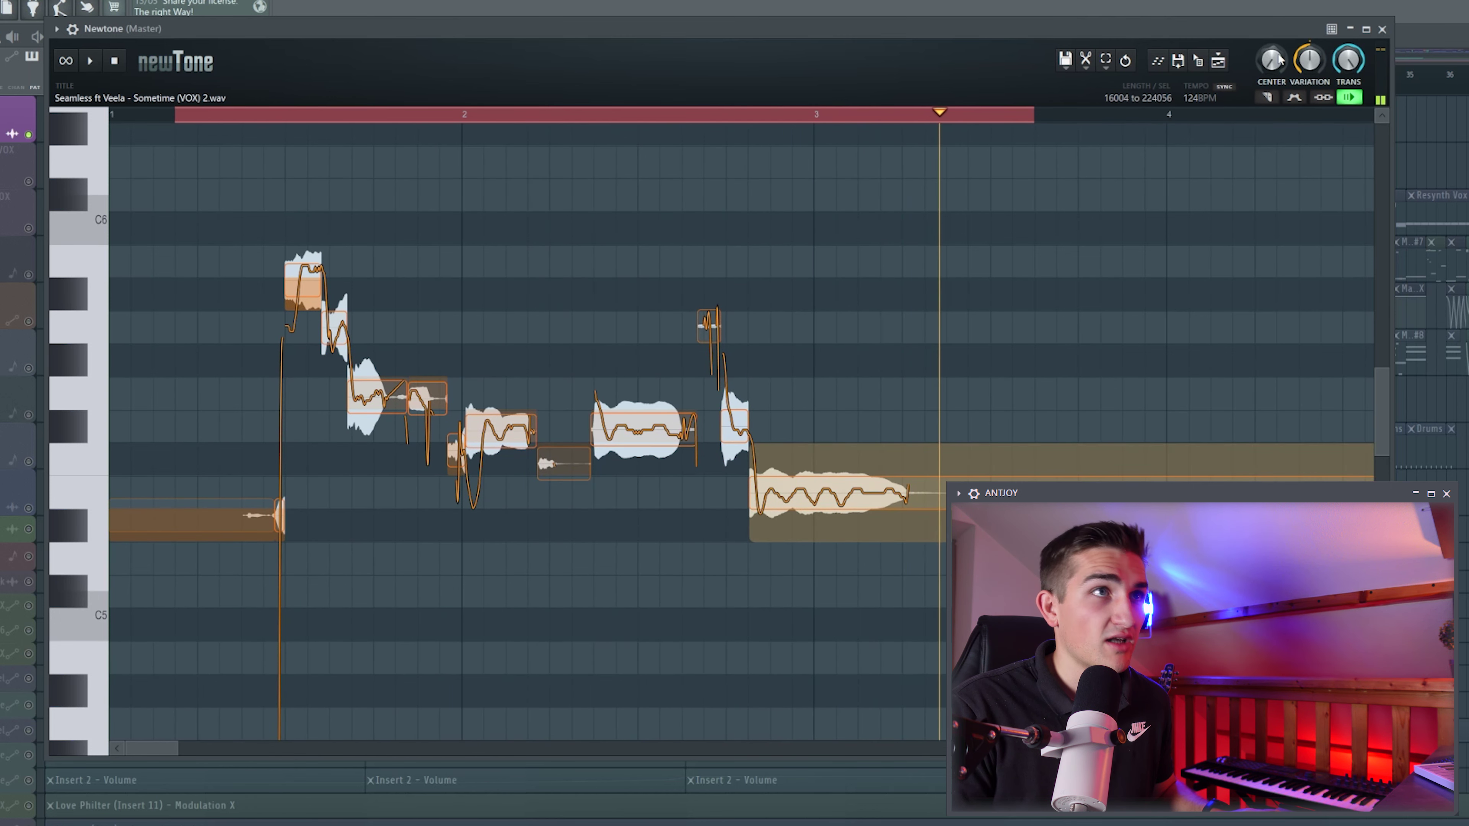
- Play back the selected vocal phrase with Center at maximum and Variation at minimum
key(space)
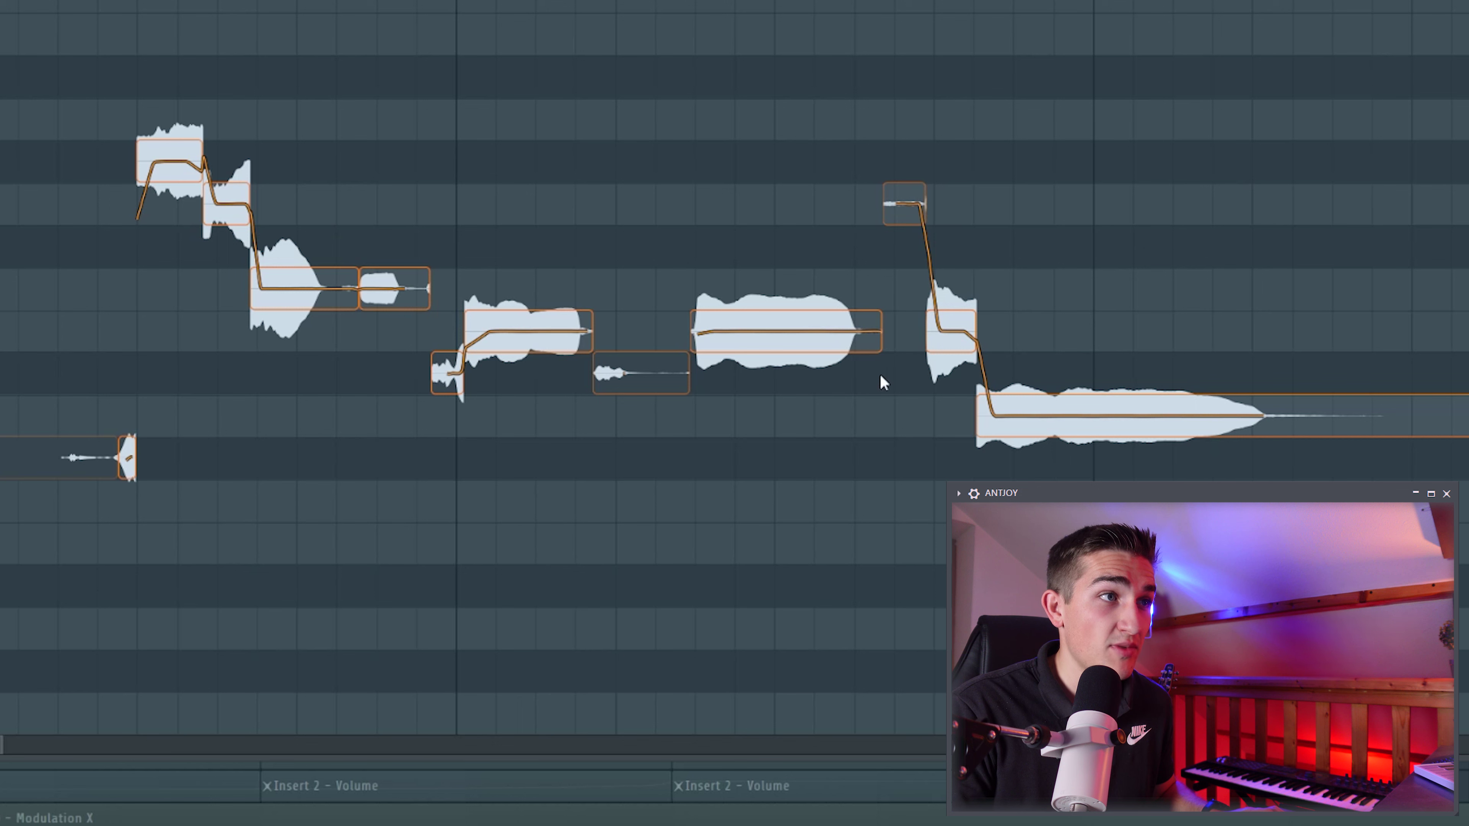
key(space)
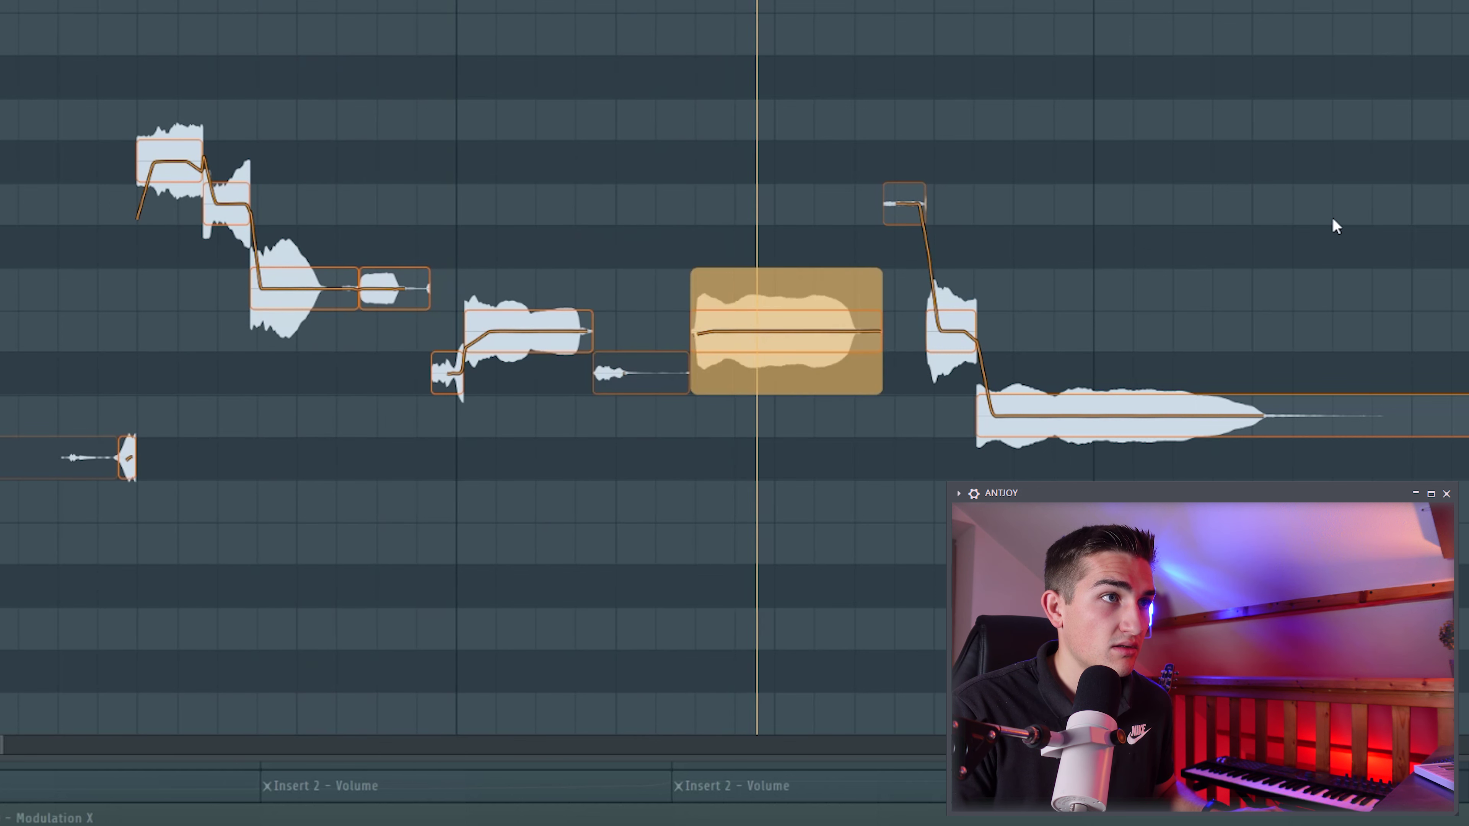
key(space)
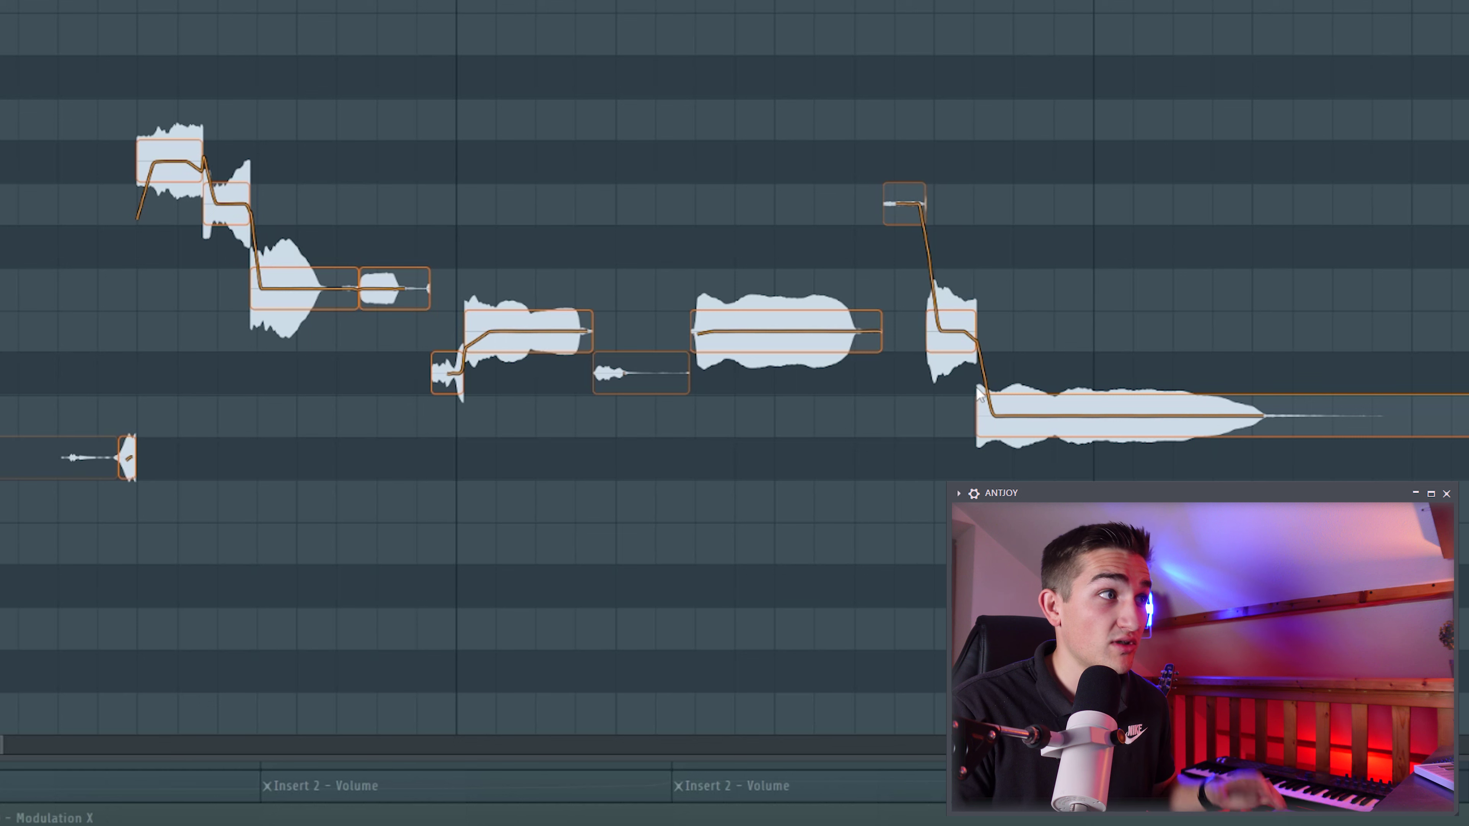
key(space)
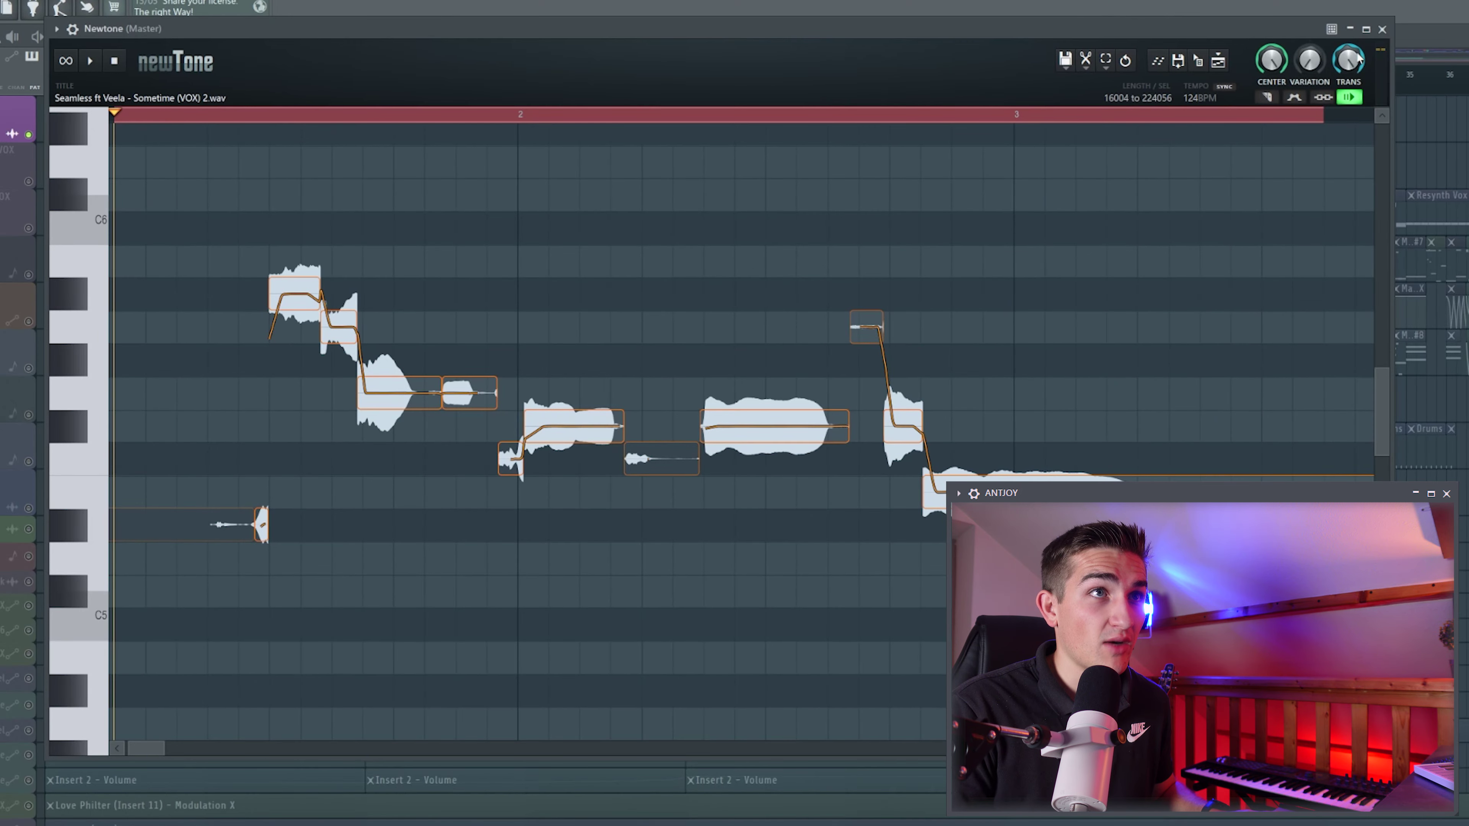
- Try lowering the Trans control to minimum to remove the pitch glides between notes, and play the phrase
drag(1357, 58, 1357, 116)
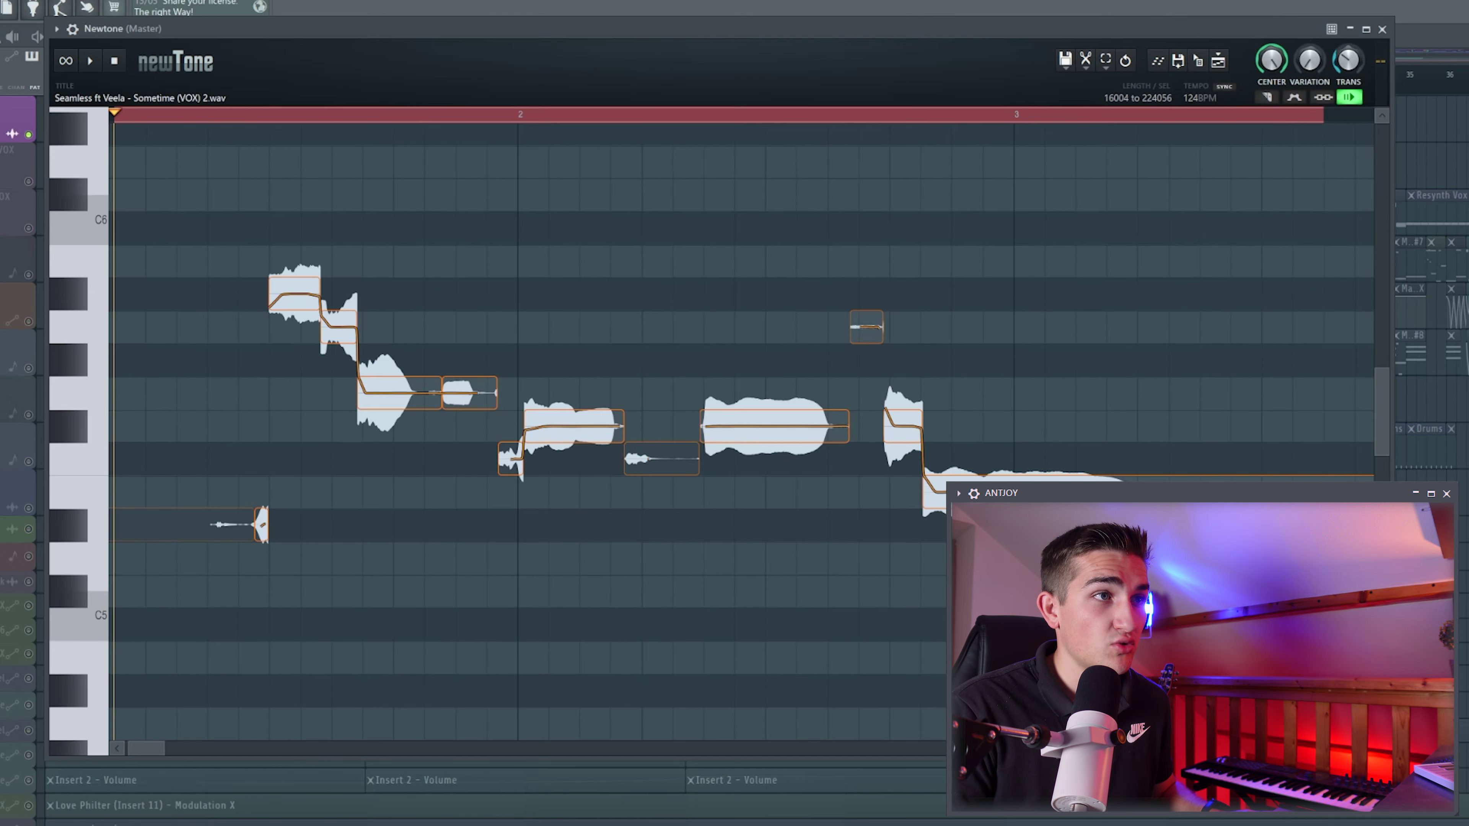
mouse_move(1348, 60)
mouse_down()
mouse_move(1348, 29)
mouse_move(1348, 87)
mouse_up()
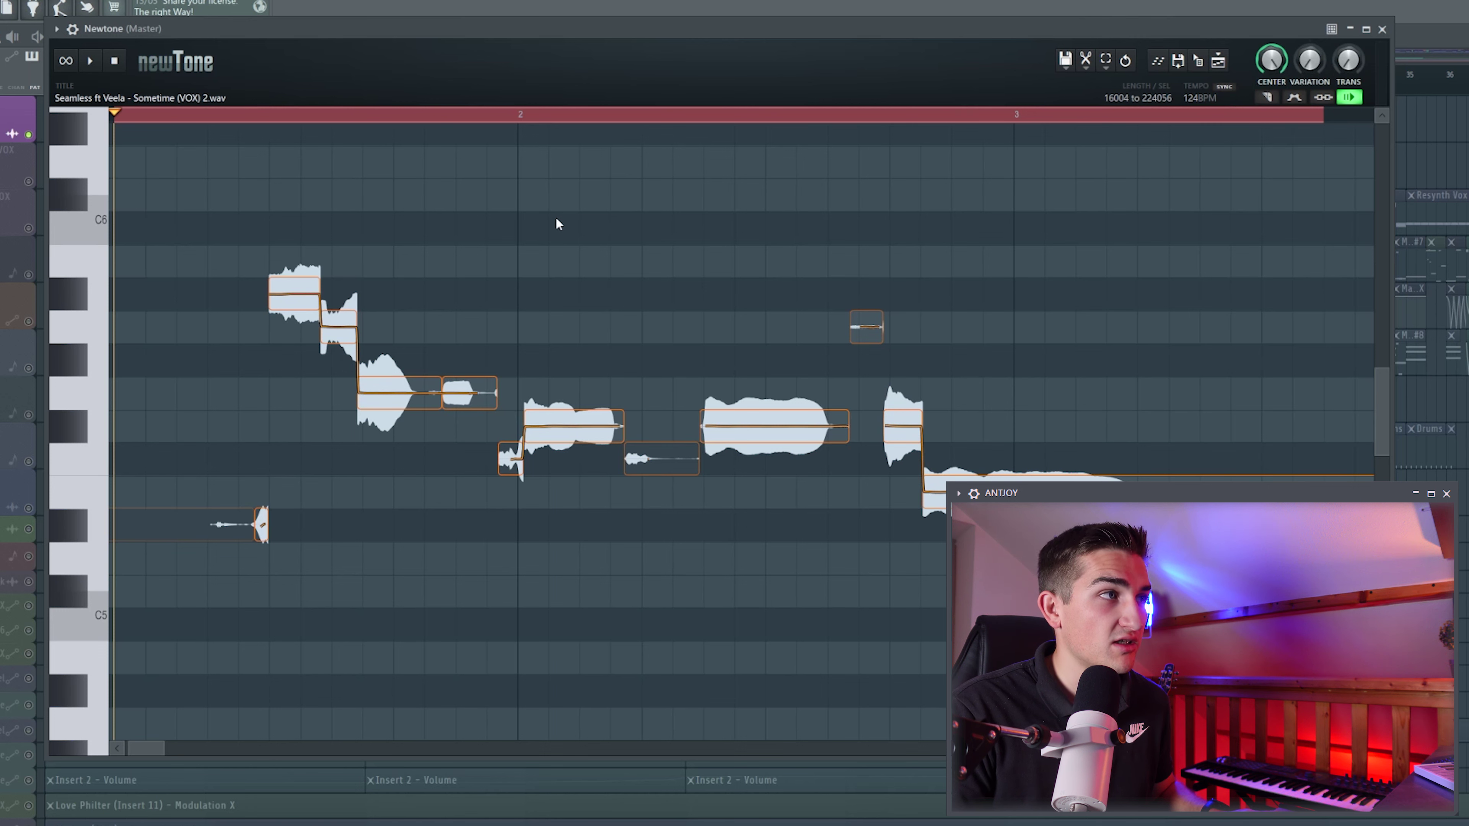
key(space)
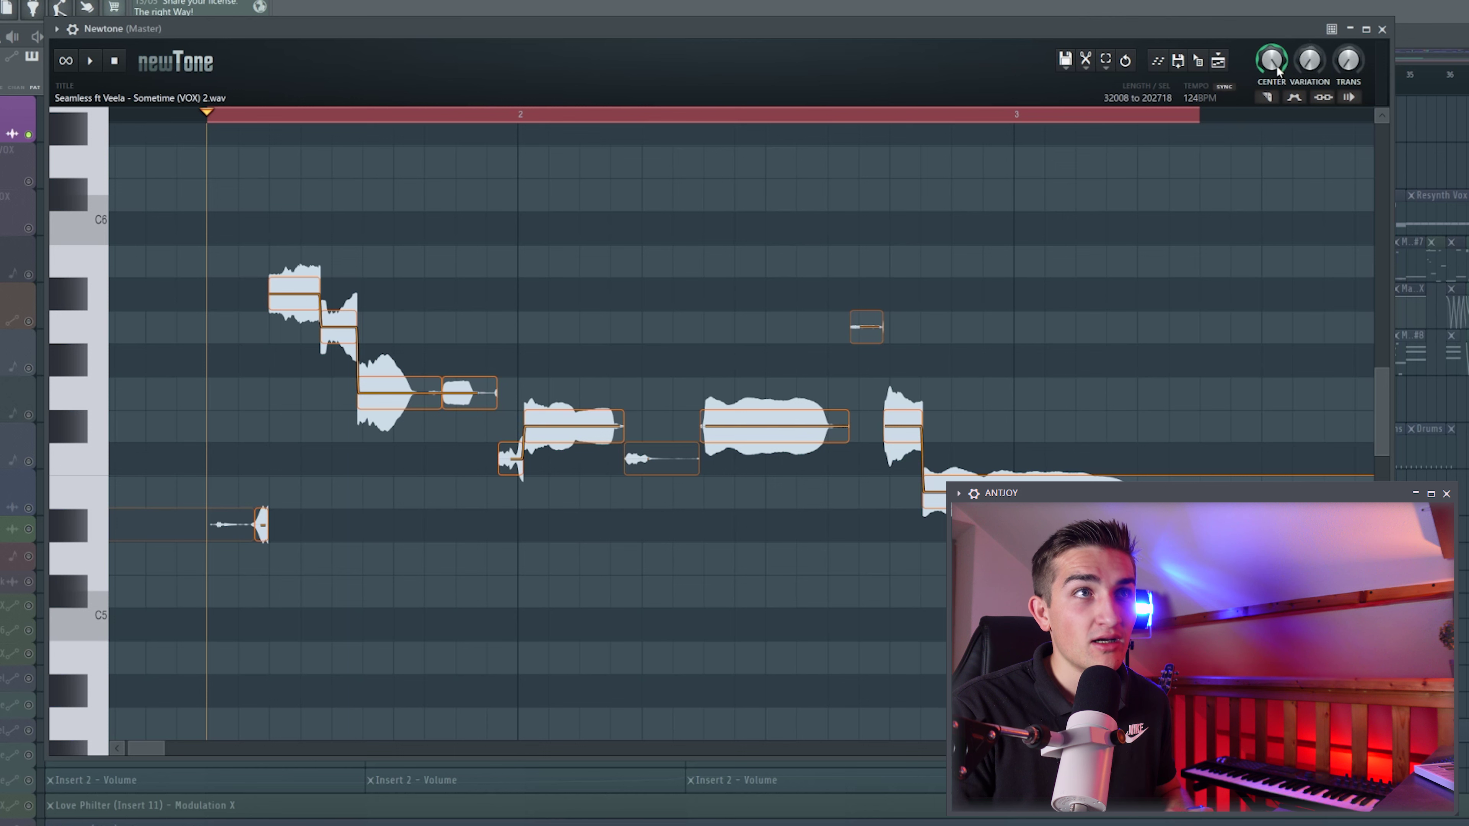
- Slice the long note near bar 3 where its sound fades out, and move the cut-off tail to a higher pitch
key(ctrl+a)
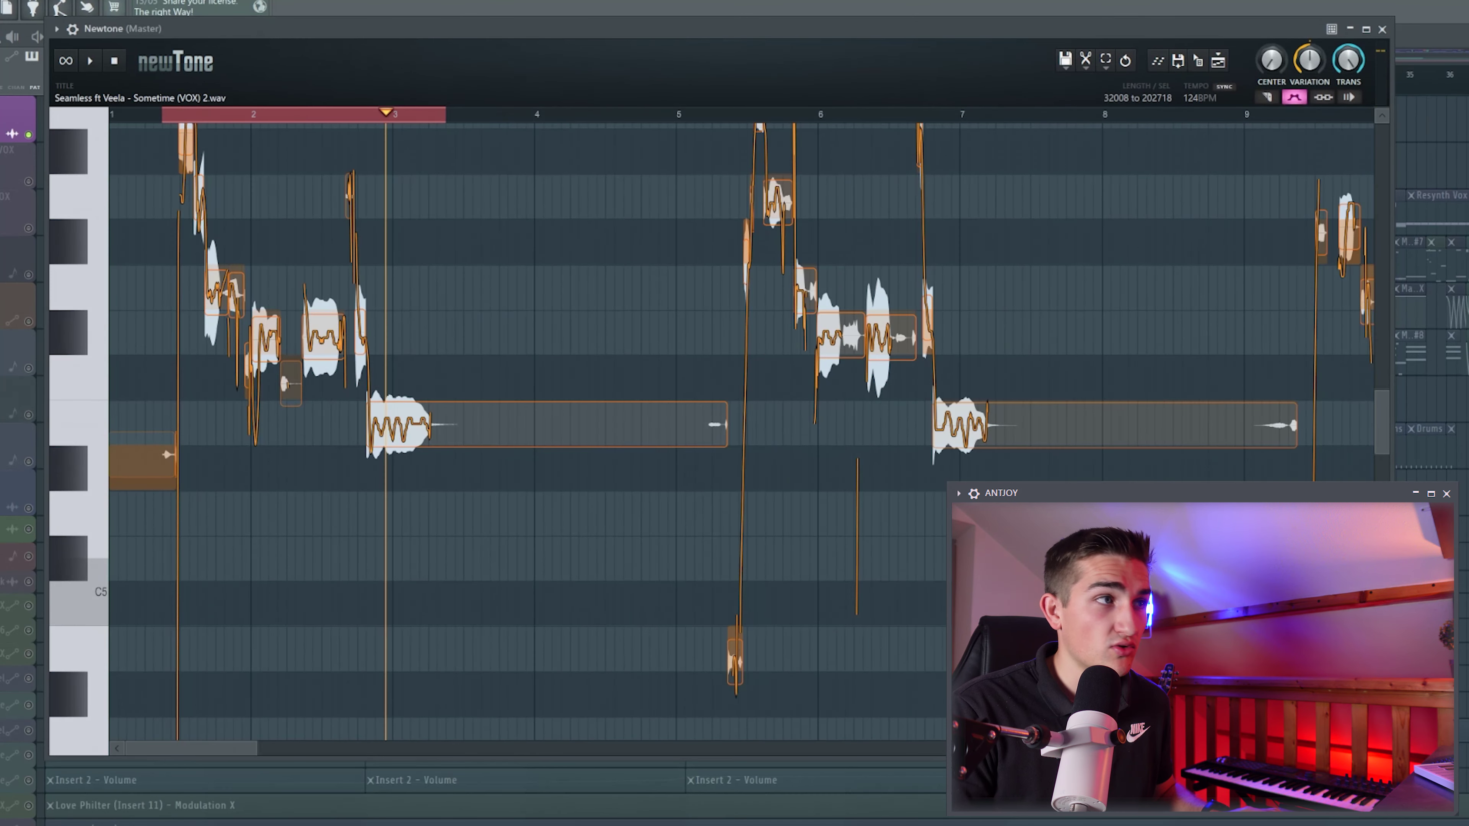
scroll(387, 457, up, 3)
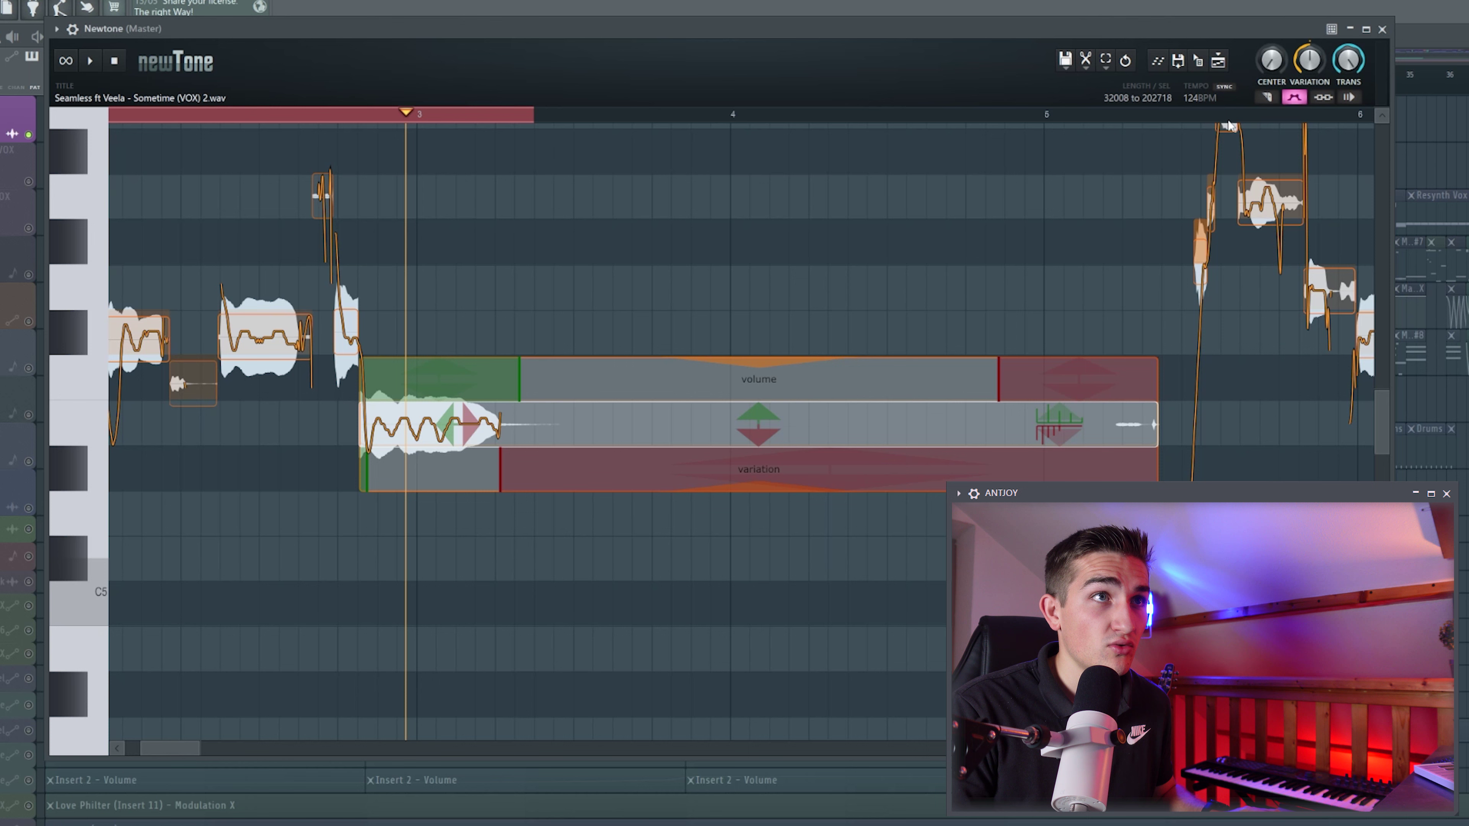
click(1268, 98)
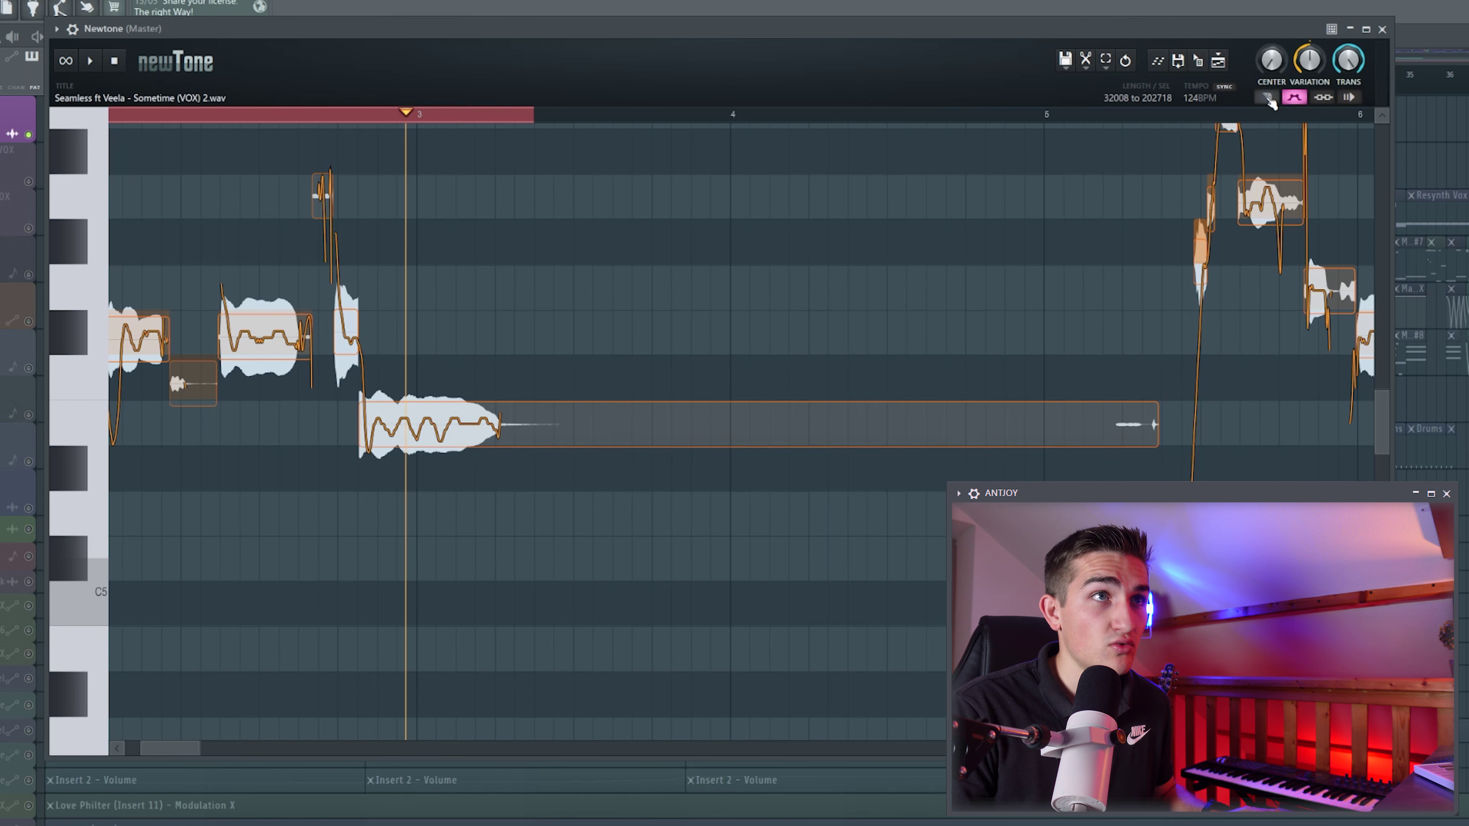
click(515, 409)
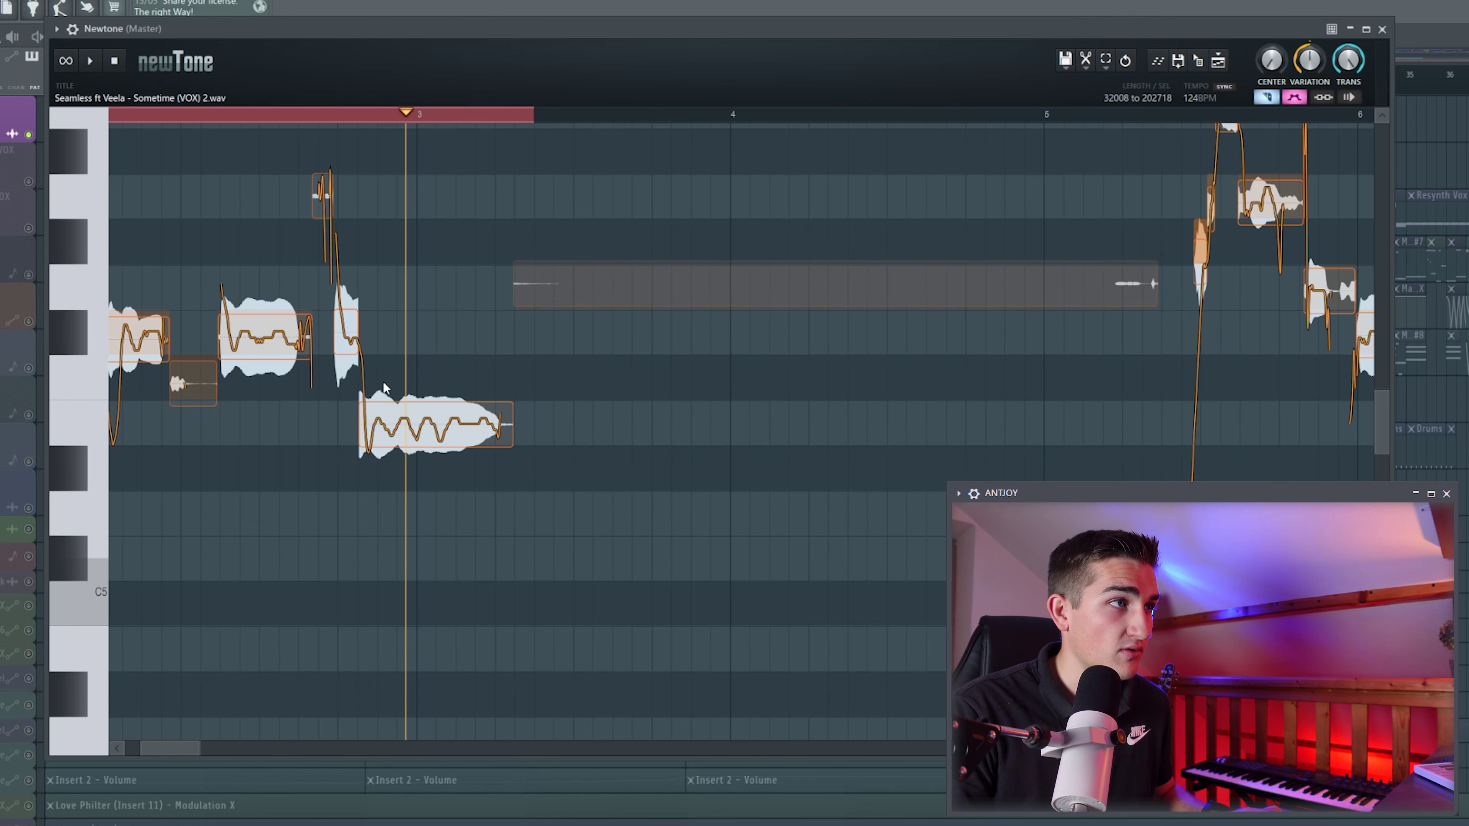
click(427, 412)
scroll(435, 412, up, 3)
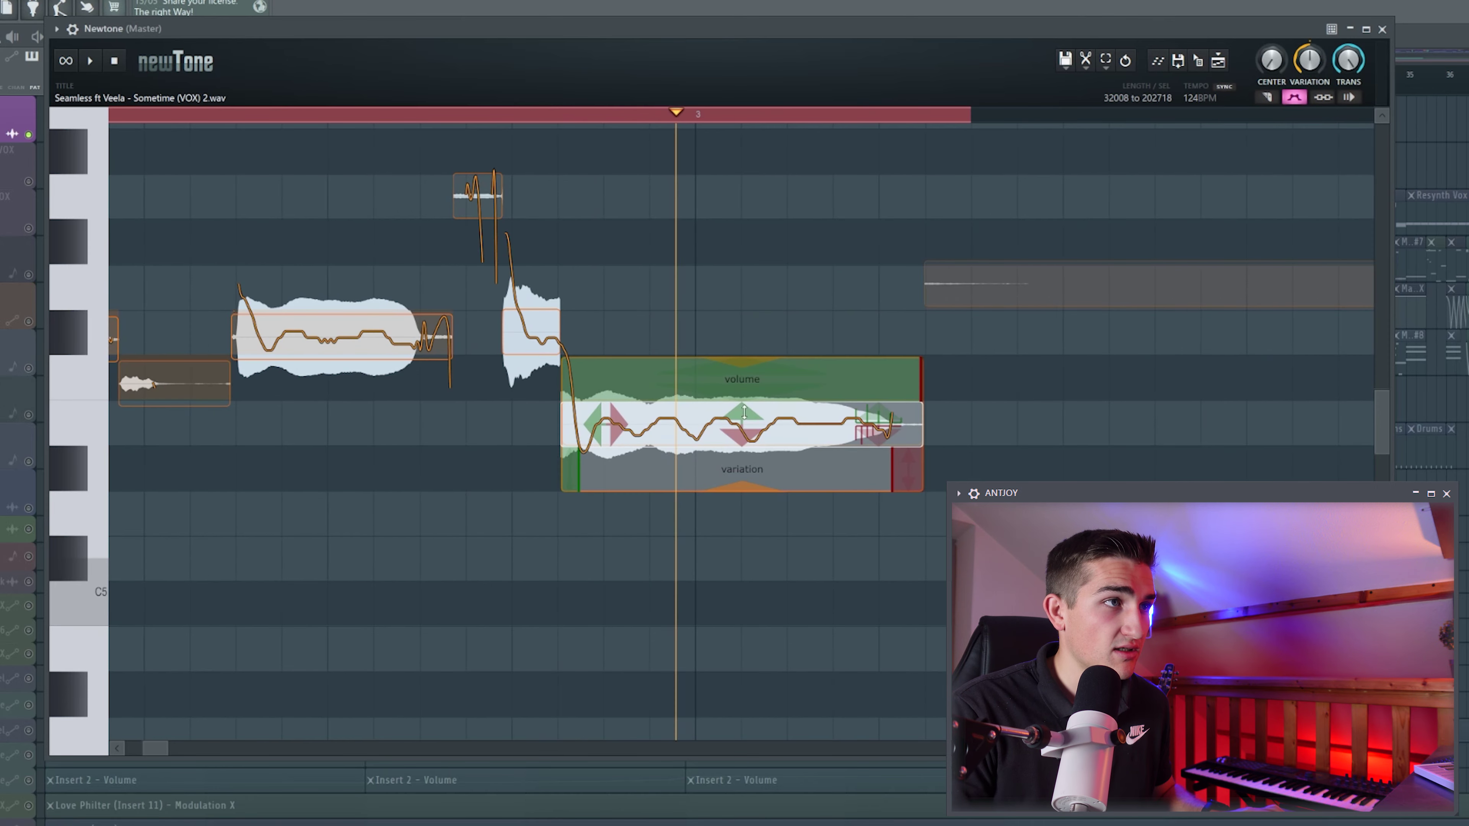
- Try reducing the pitch variation of the shortened note at bar 3 until its pitch line is flat
scroll(736, 428, up, 4)
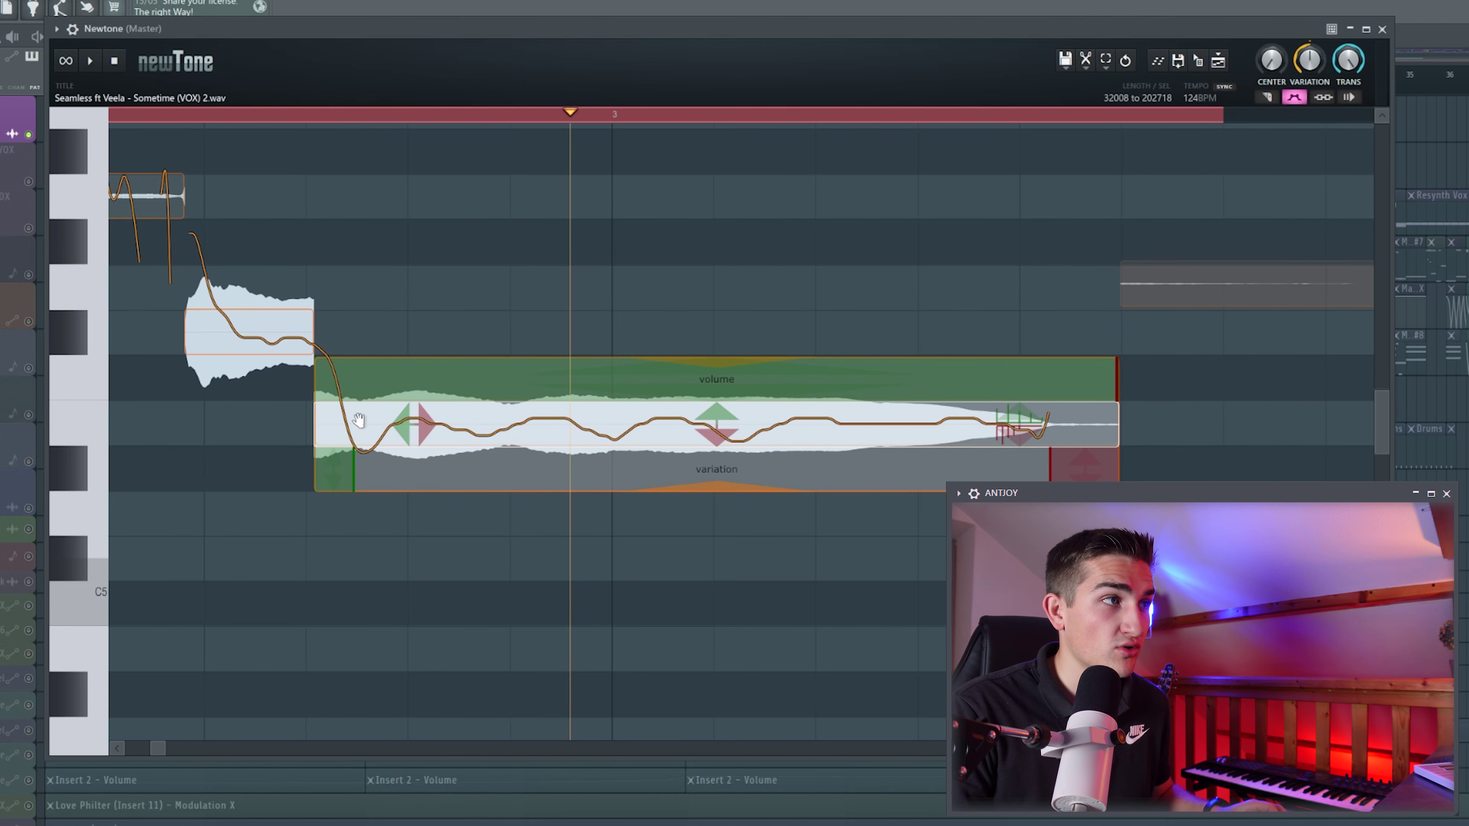
drag(364, 417, 461, 438)
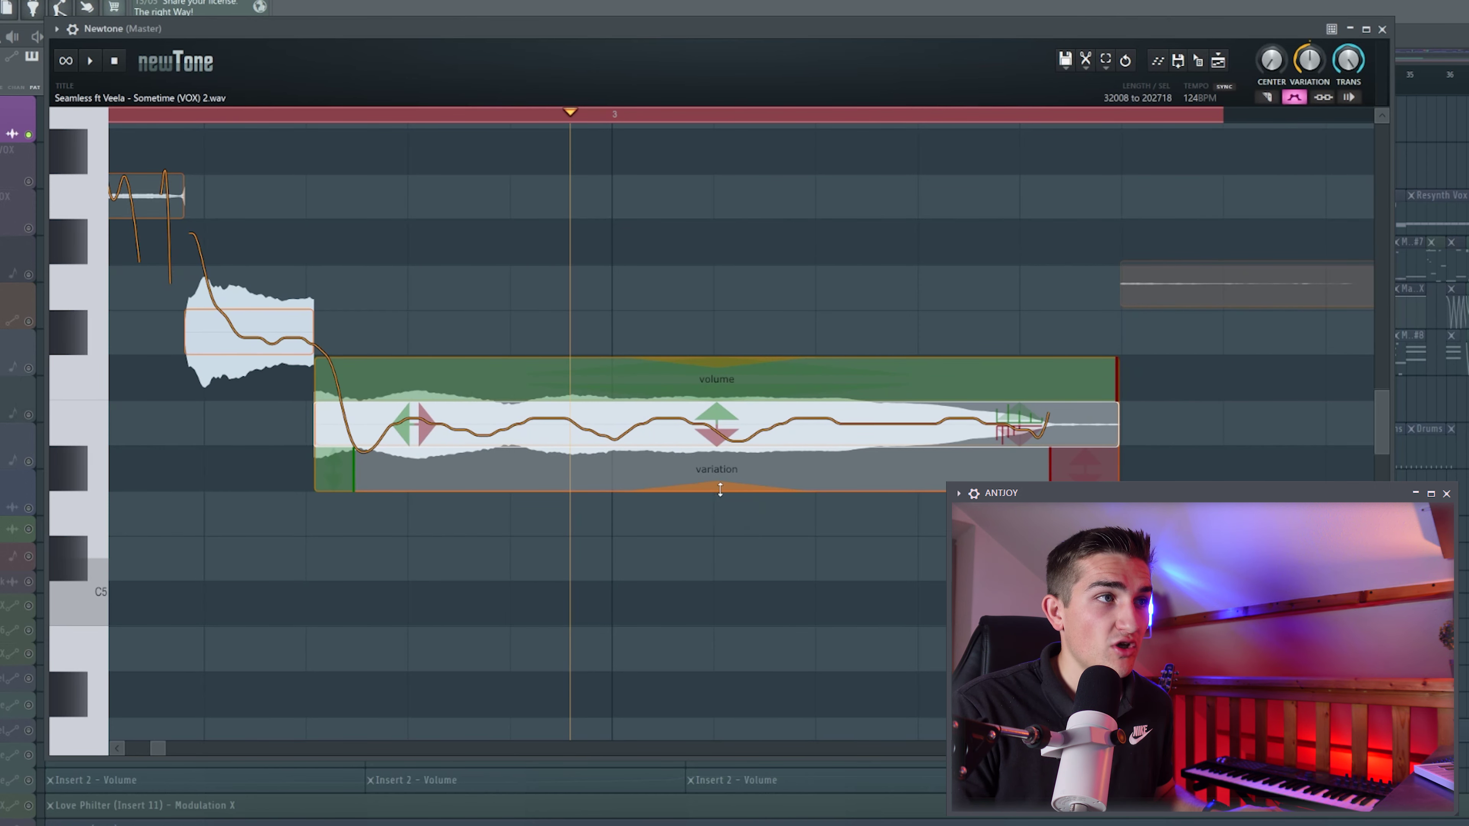
drag(718, 488, 744, 310)
click(212, 115)
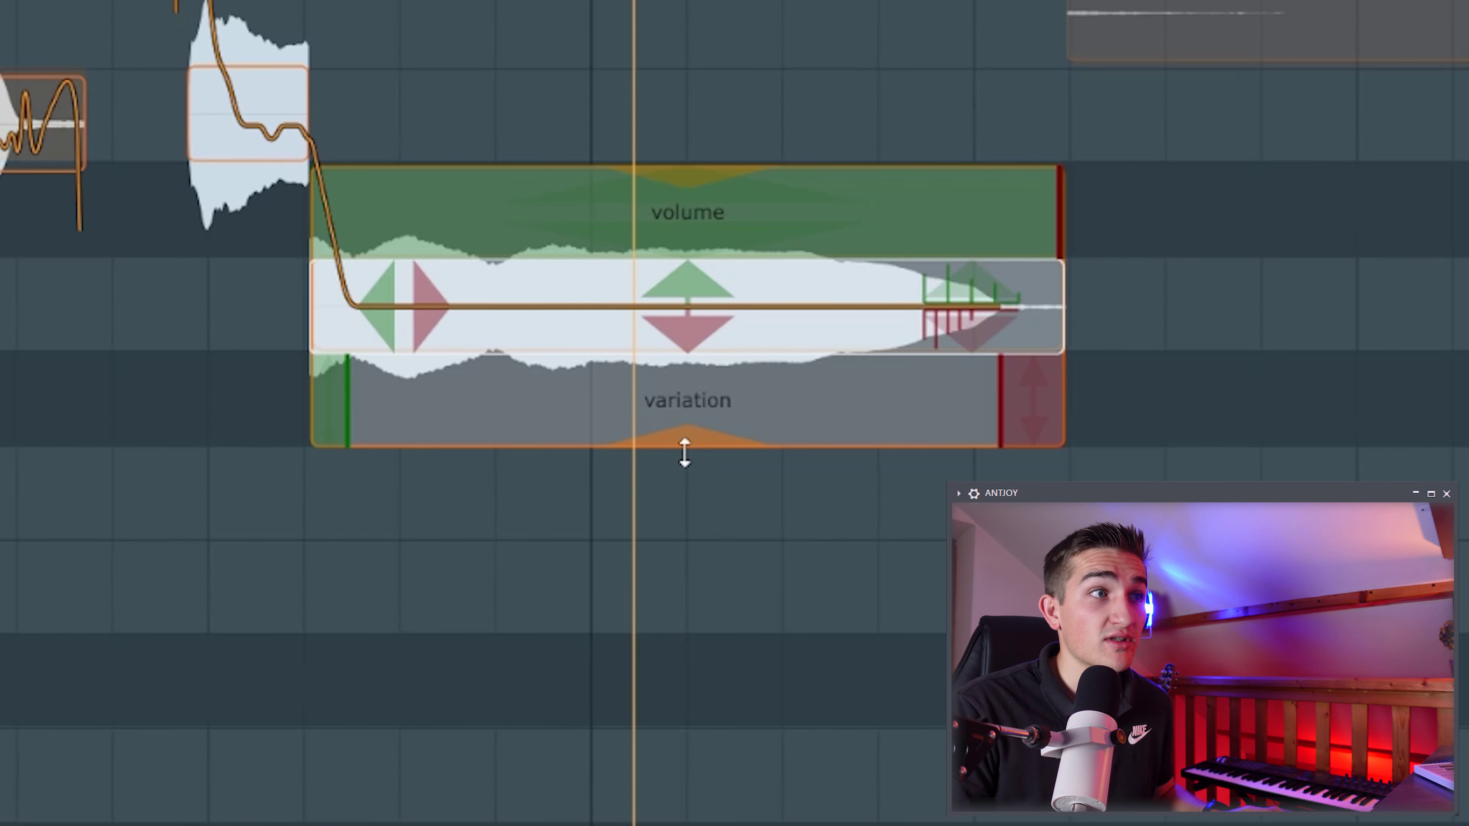
- Set the variation of the note at bar 3 to 118.45% and play it back
drag(684, 452, 720, 816)
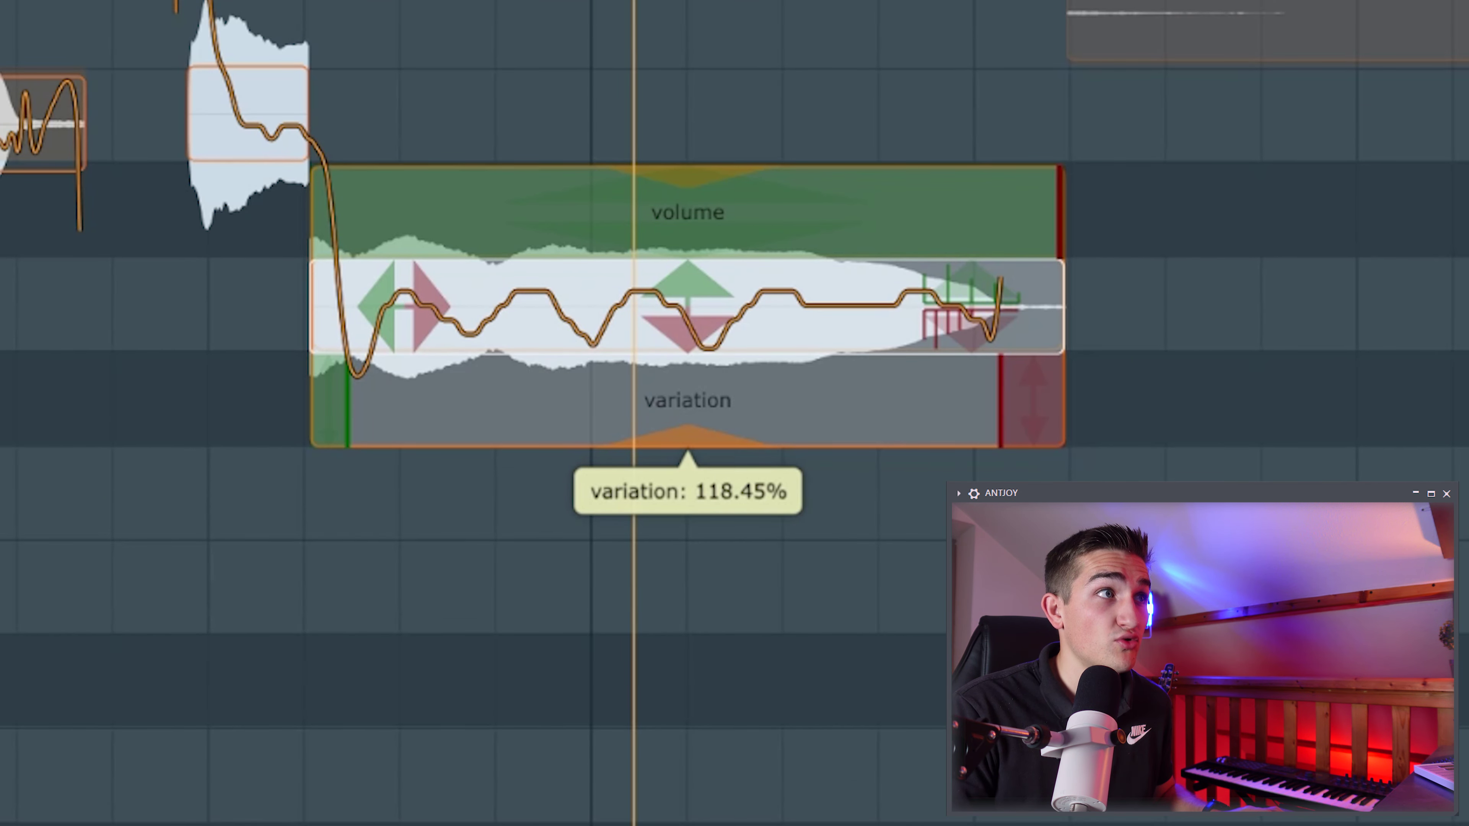
key(space)
key(space)
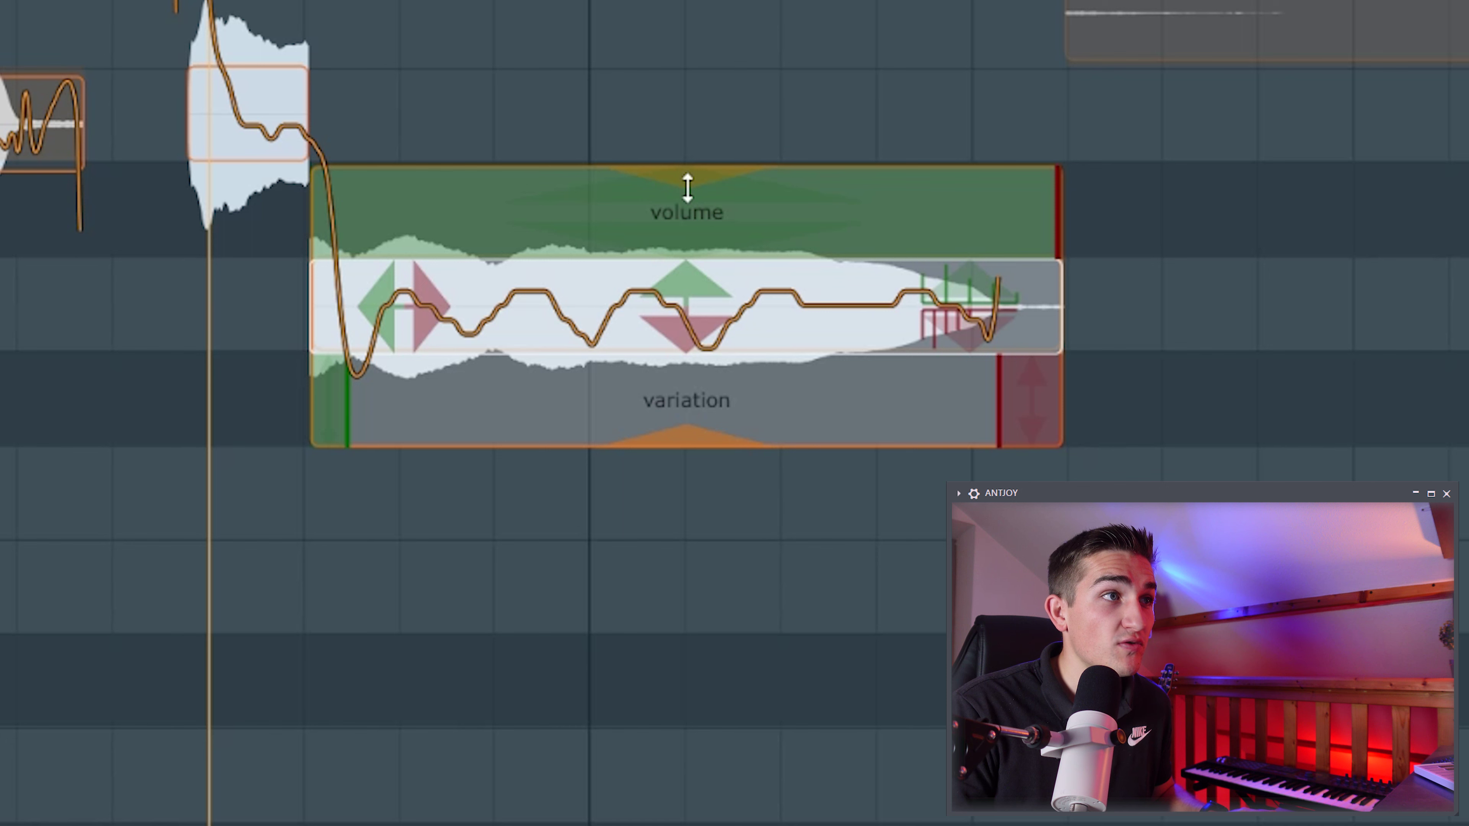
- Lengthen the note's variation ramp-in and ramp-out sections, set the ramp-in to 47.96%, and adjust the ramp-out amount
drag(689, 184, 699, 236)
drag(347, 415, 541, 415)
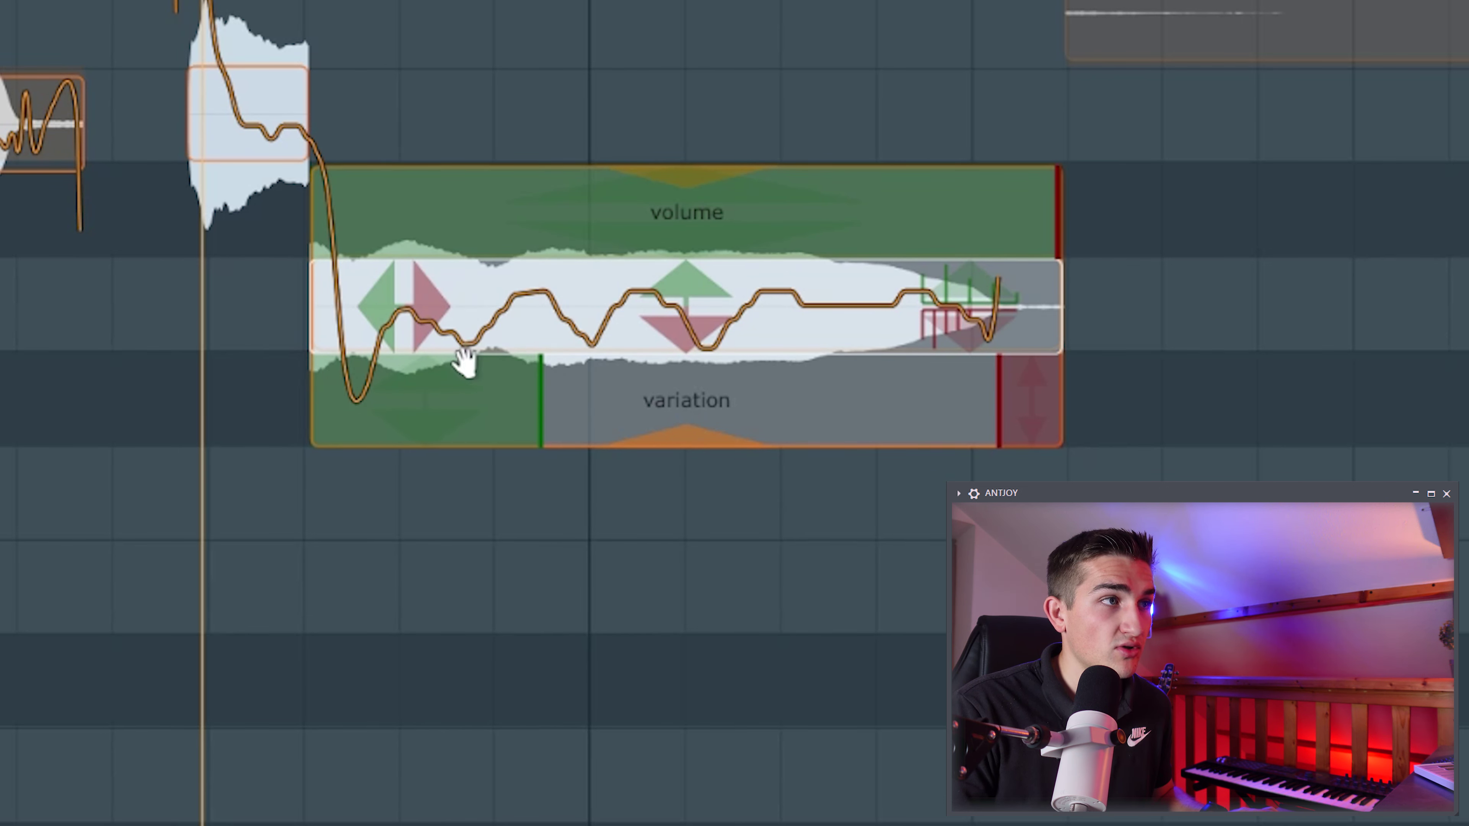
drag(410, 362, 411, 315)
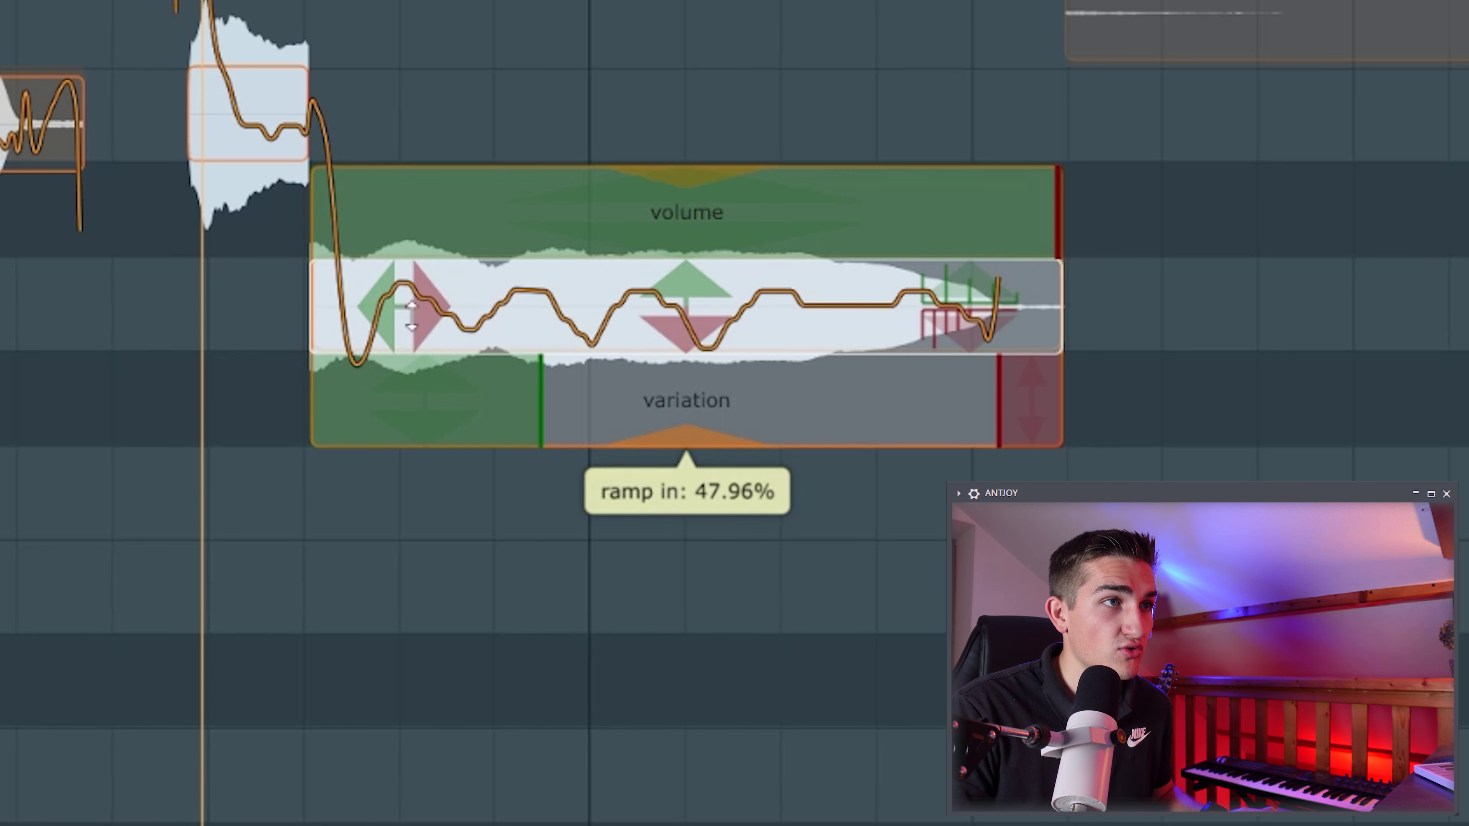
drag(999, 387, 749, 396)
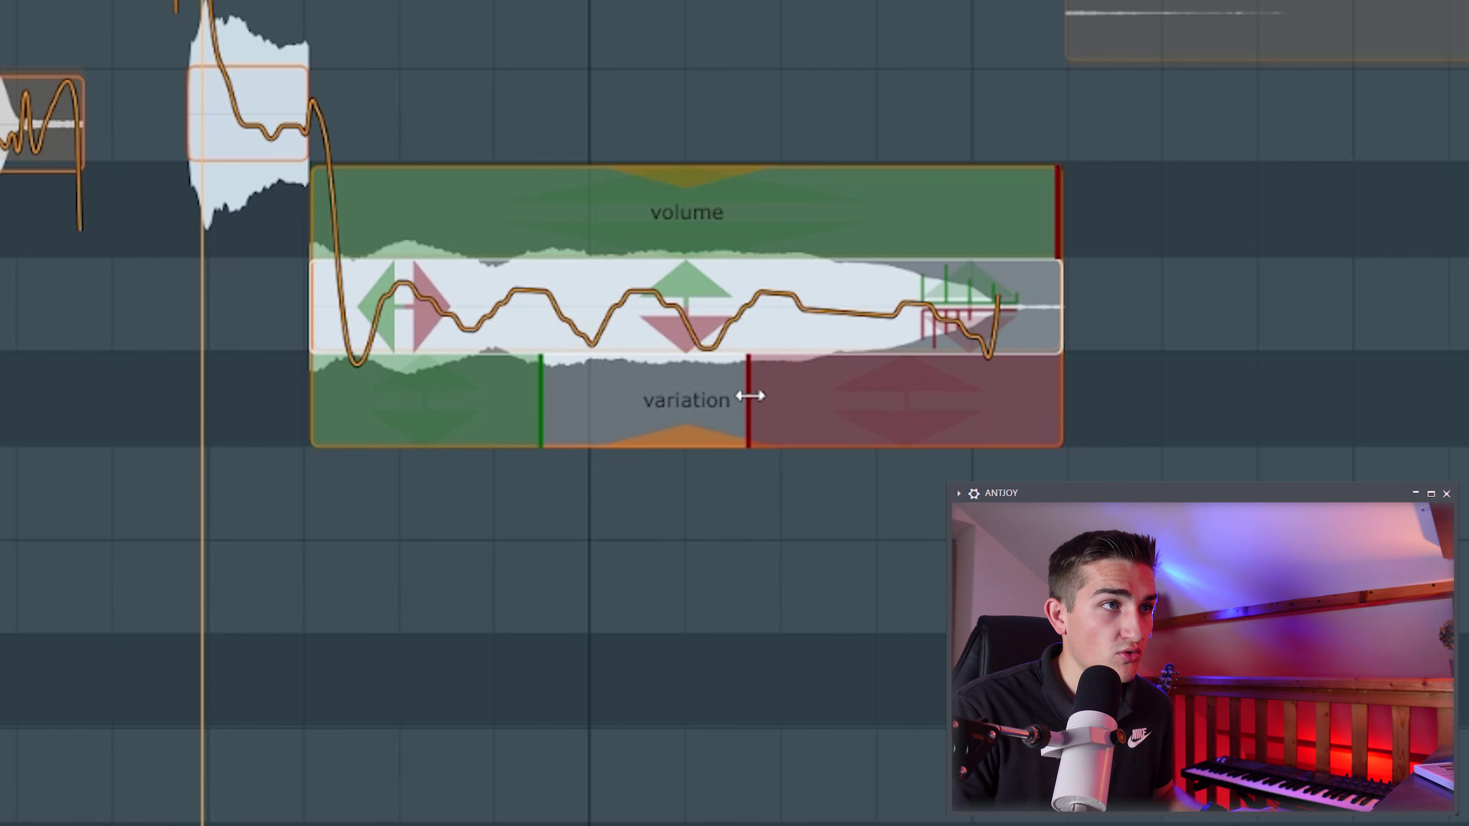
mouse_move(1049, 365)
mouse_down()
mouse_move(1038, 327)
mouse_move(1037, 340)
mouse_up()
- Lengthen the note's volume fade-in and fade-out, set the fade-in gain to 76.02%, and adjust the fade-out gain
drag(1054, 221, 487, 234)
mouse_move(403, 253)
mouse_down()
mouse_move(403, 281)
mouse_move(403, 255)
mouse_move(403, 267)
mouse_up()
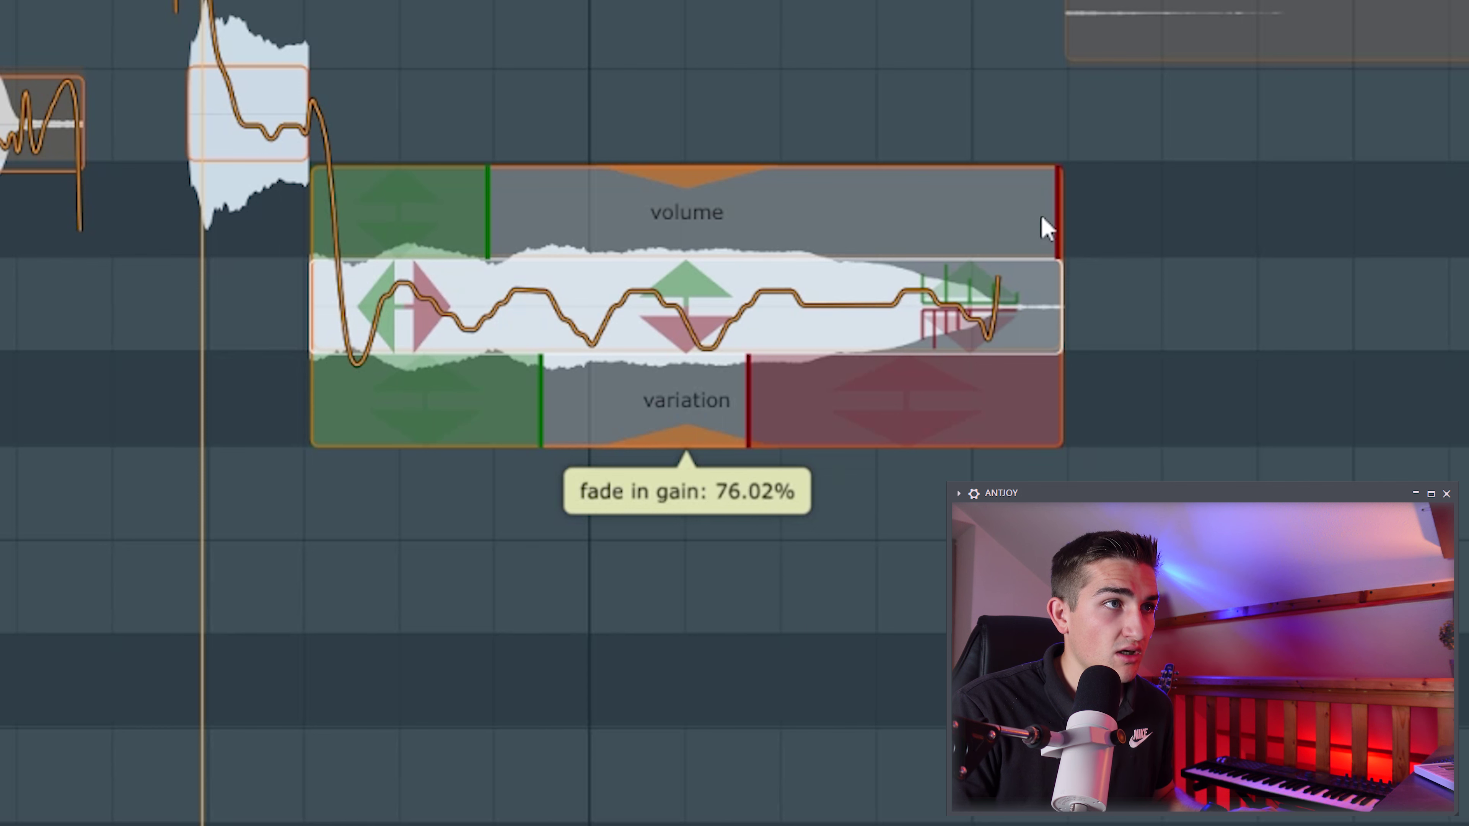
drag(1059, 210, 802, 220)
drag(995, 249, 996, 267)
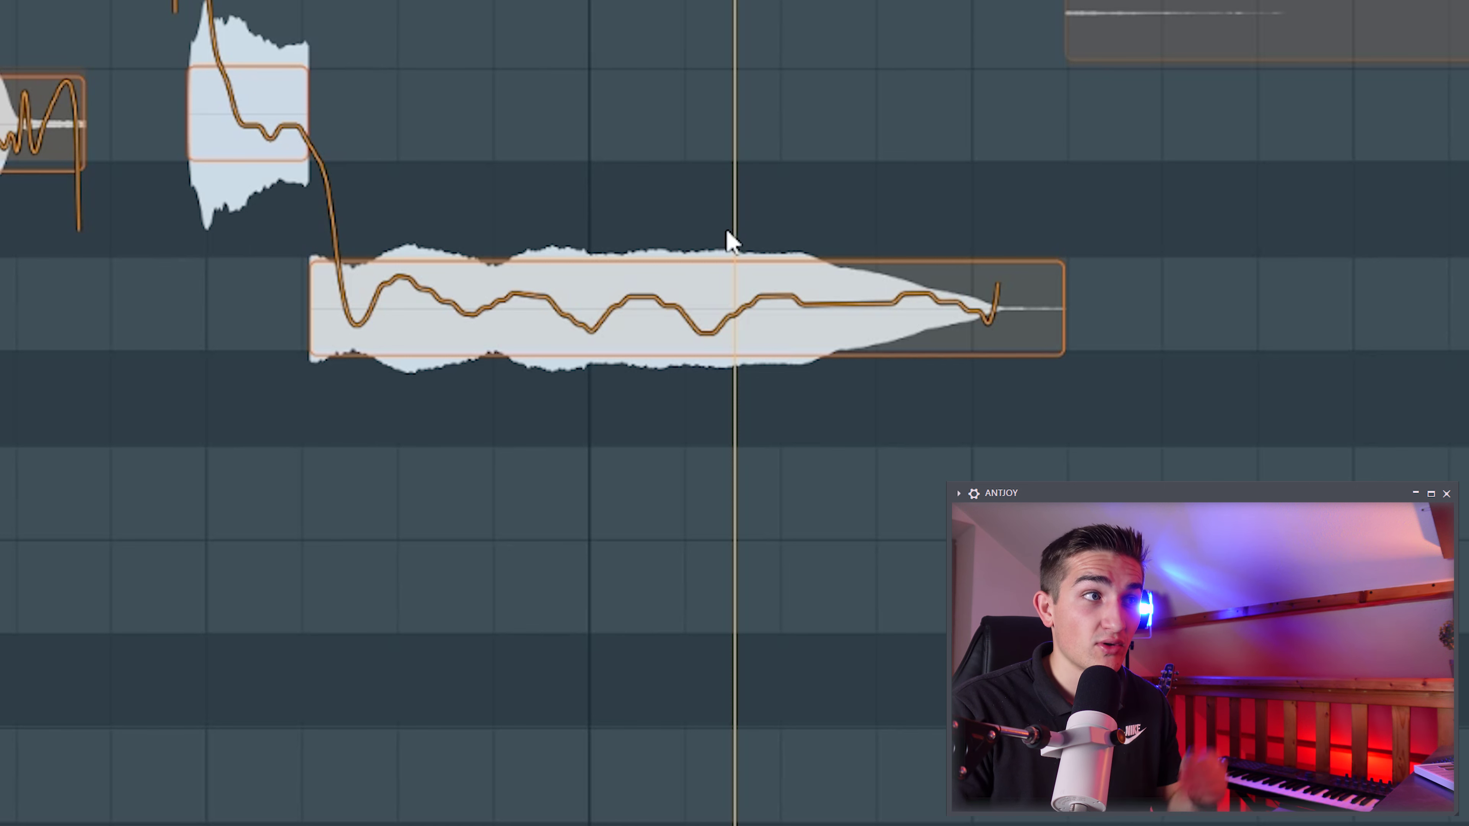
- Examine the Snap to scale option and the major and minor scales available for pitch editing
mouse_move(734, 324)
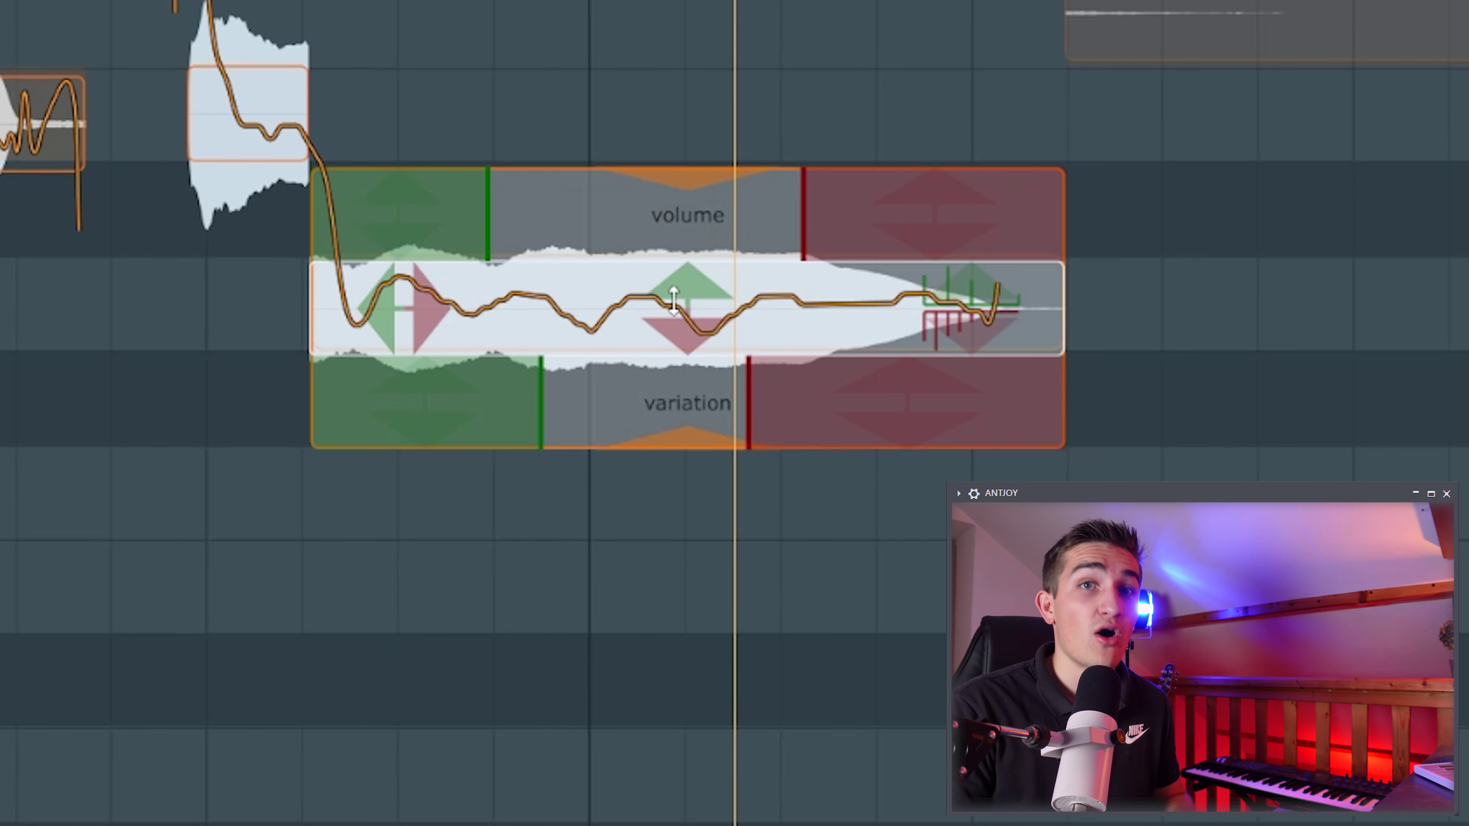
drag(673, 301, 673, 295)
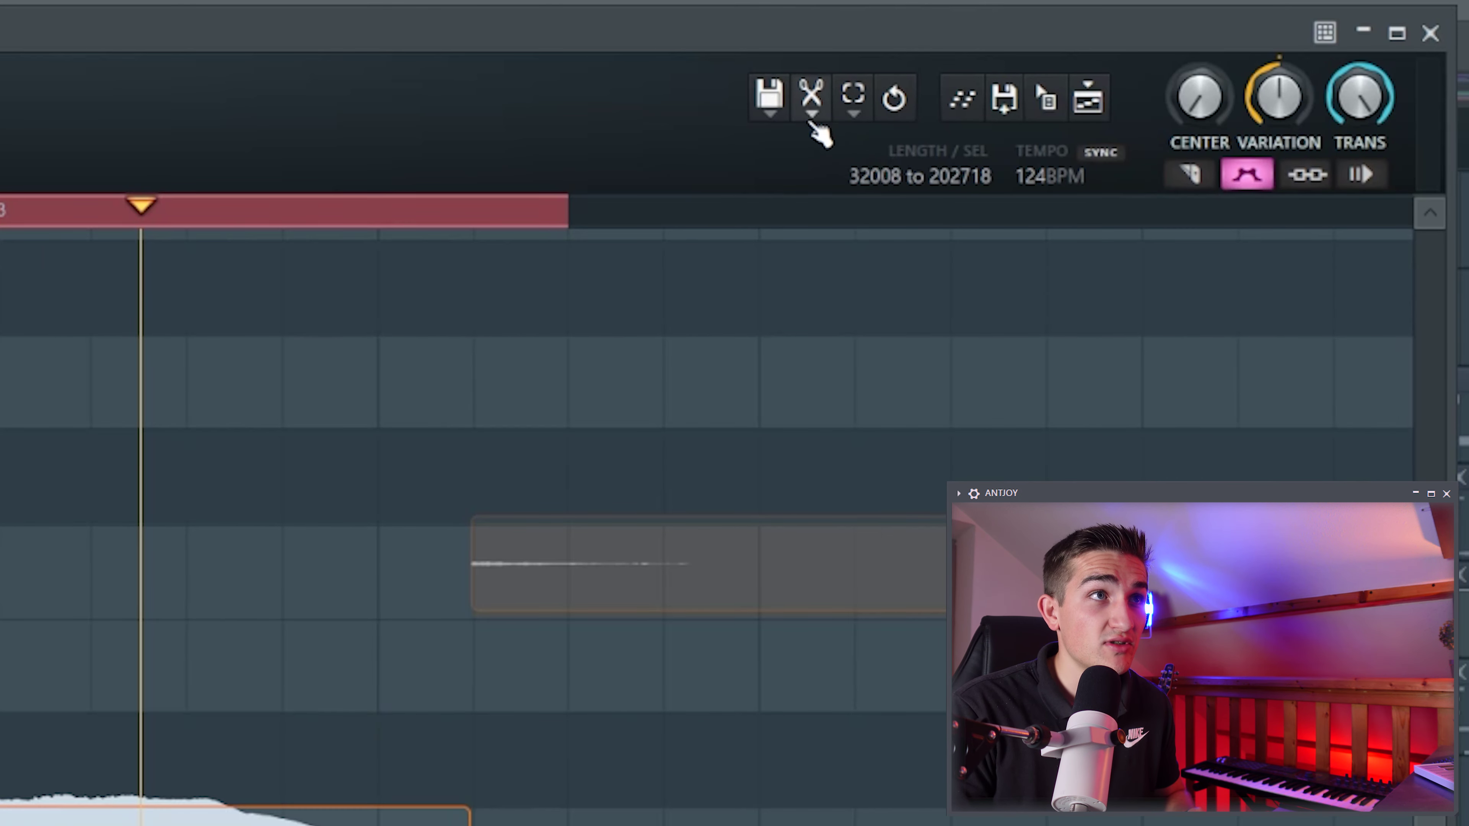
click(731, 107)
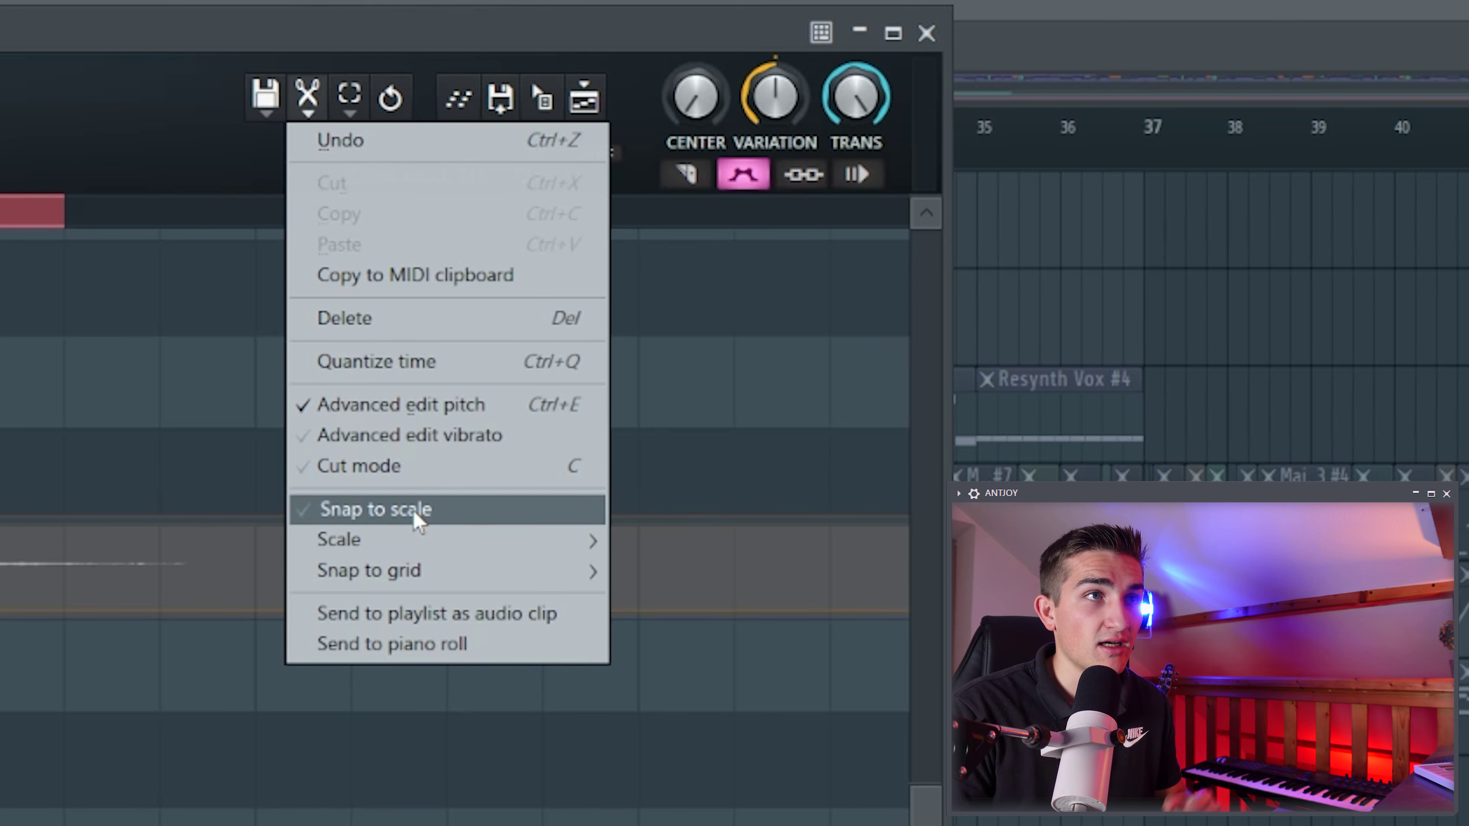
mouse_move(413, 541)
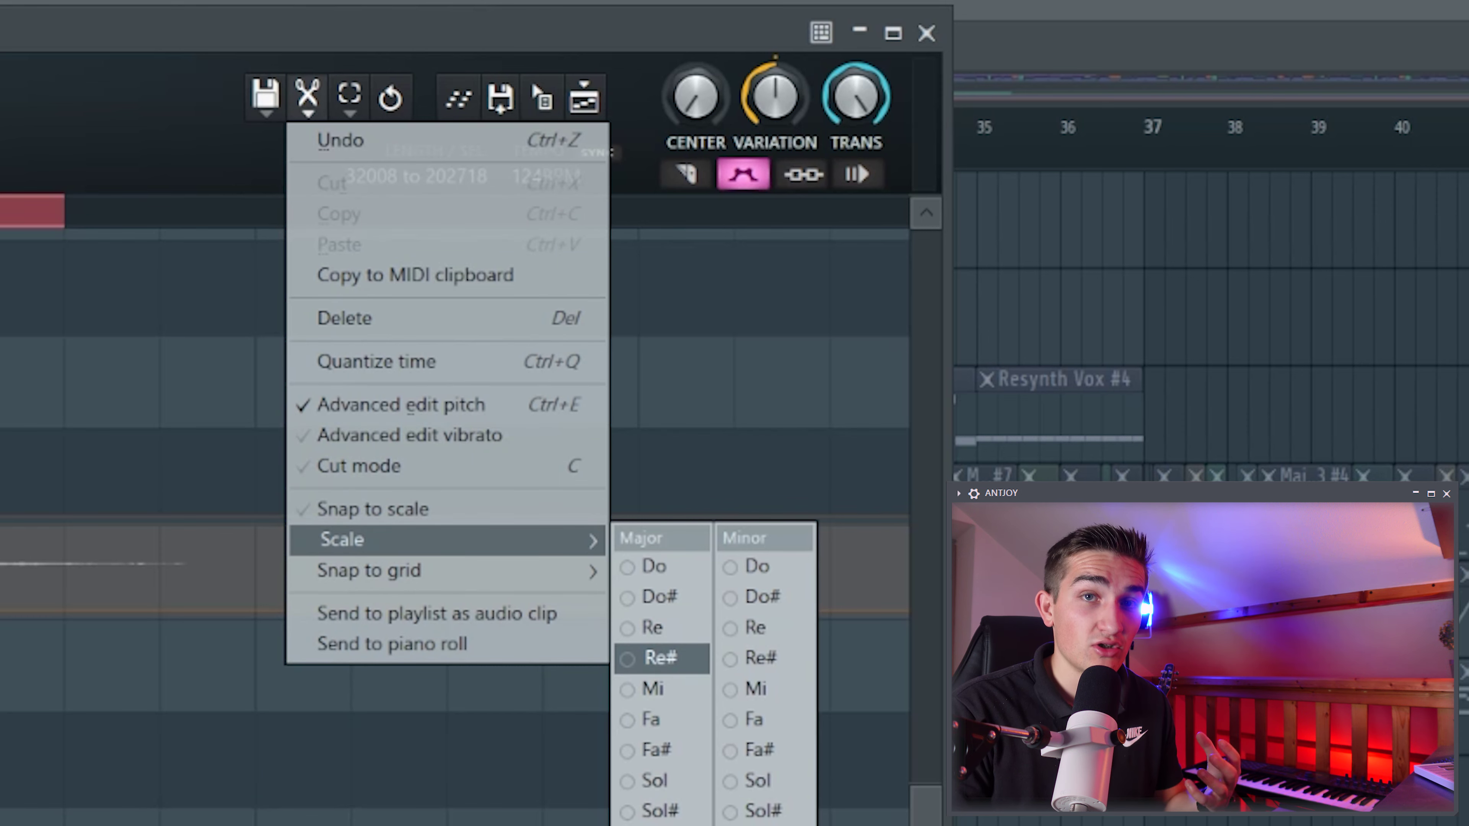
key(Escape)
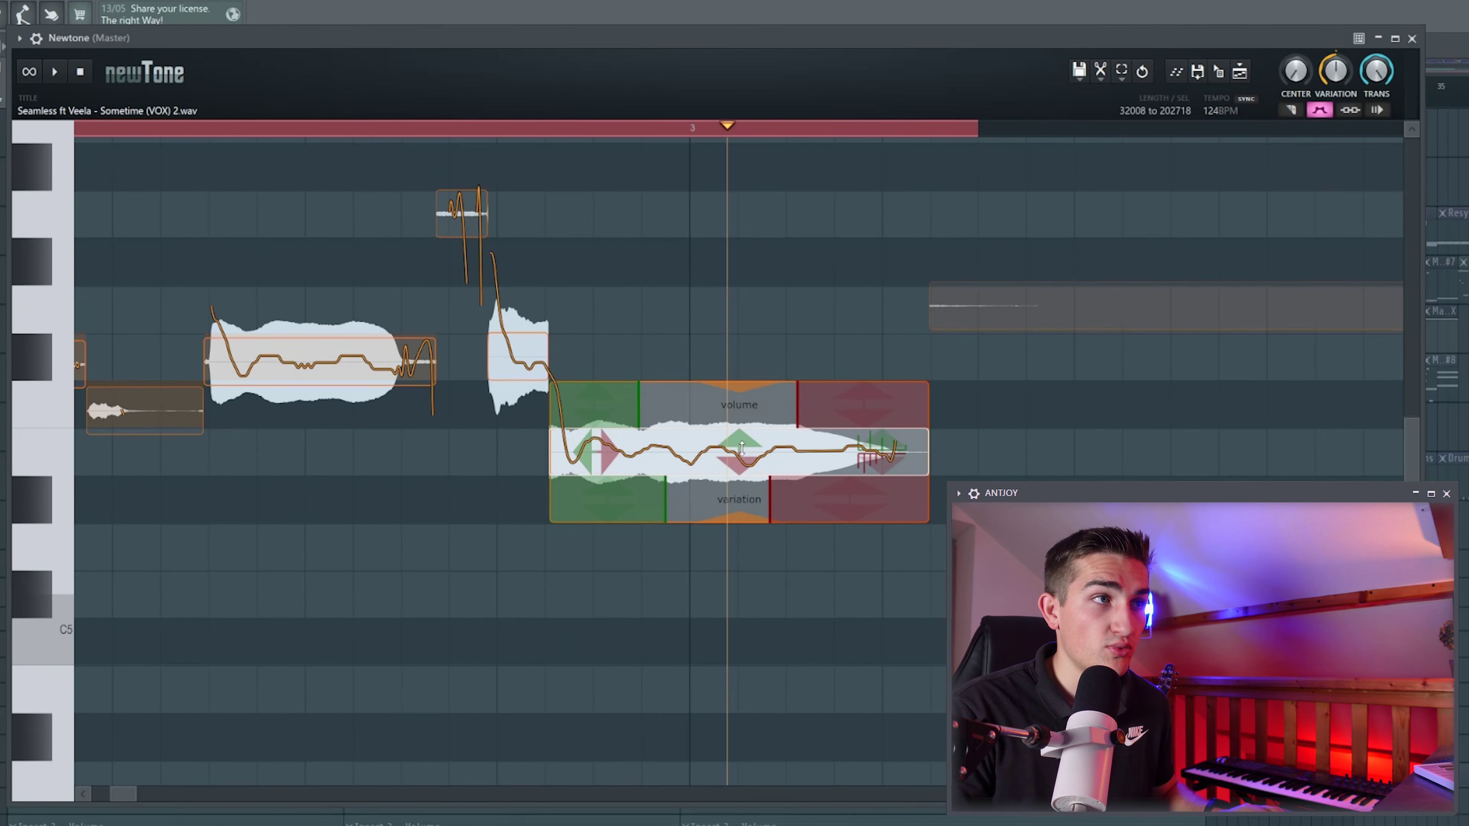
- Raise the note at bar 3 by three semitones to its separated tail's pitch, adjust its variation, and play the phrase
mouse_move(739, 454)
mouse_down()
mouse_move(734, 184)
mouse_move(740, 438)
mouse_up()
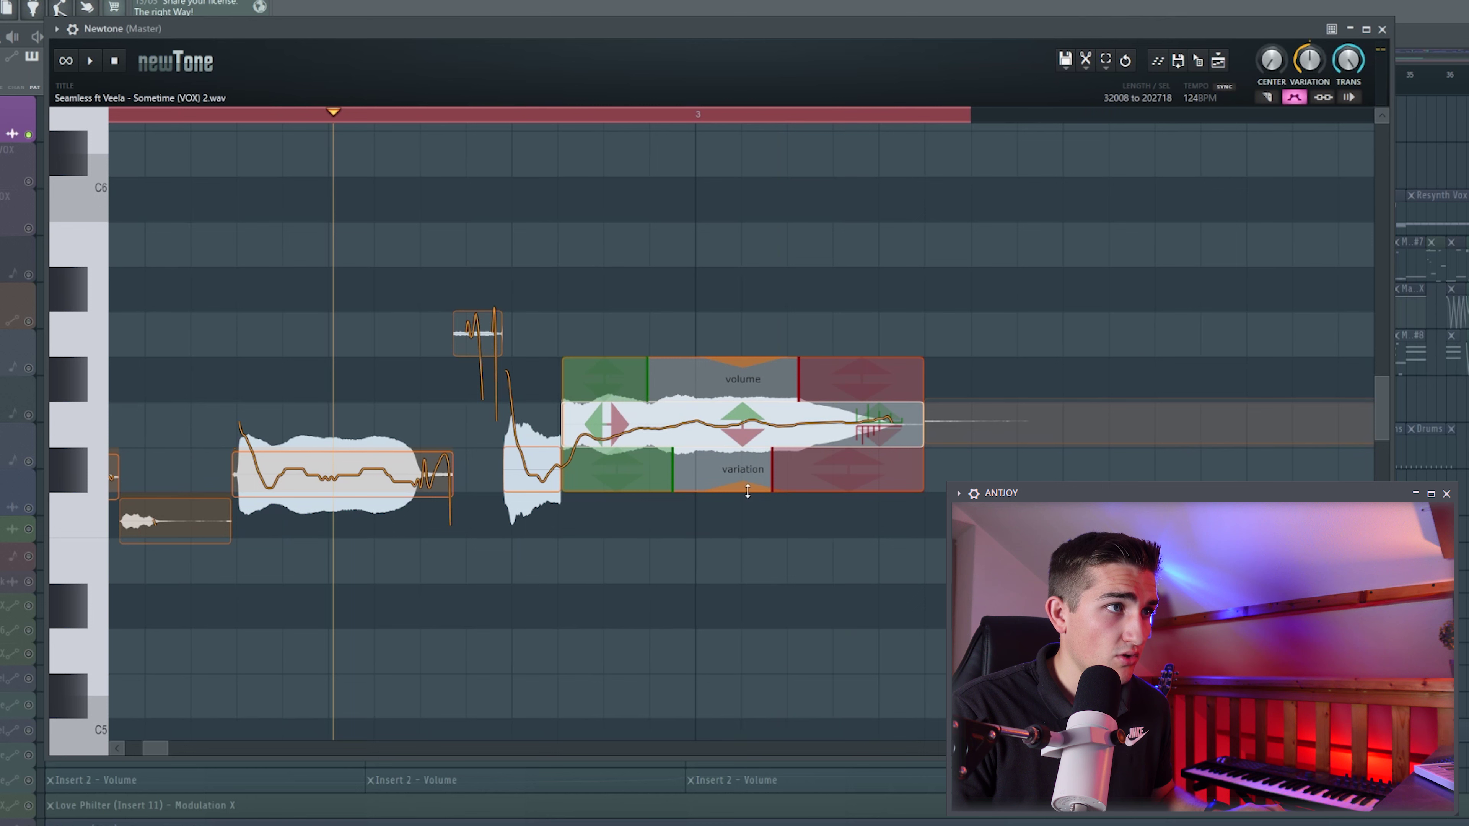
drag(750, 486, 747, 457)
key(space)
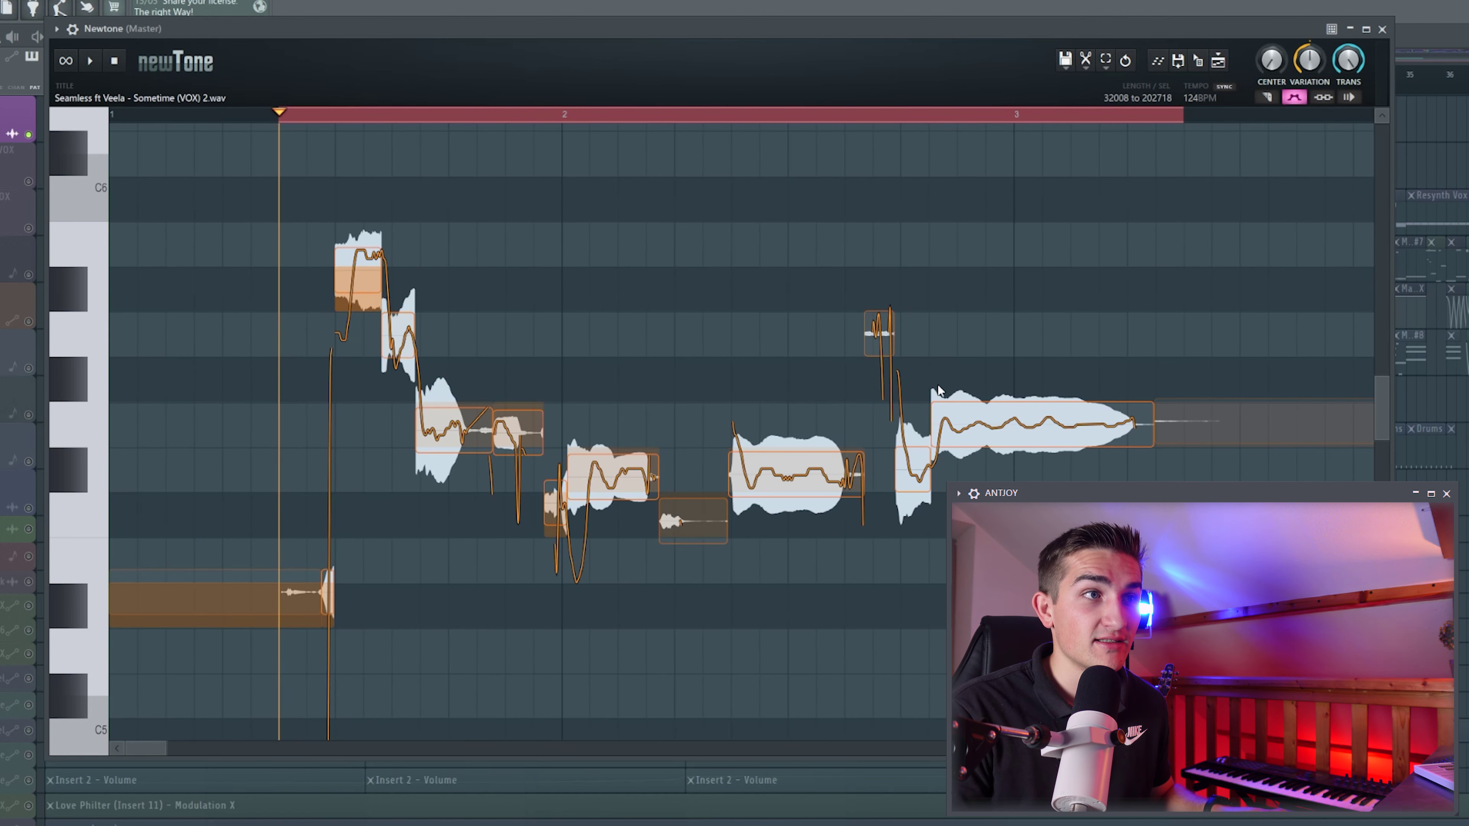
- Send the edited vocal to the playlist as an audio clip on the track below Veela VOX
mouse_move(1011, 409)
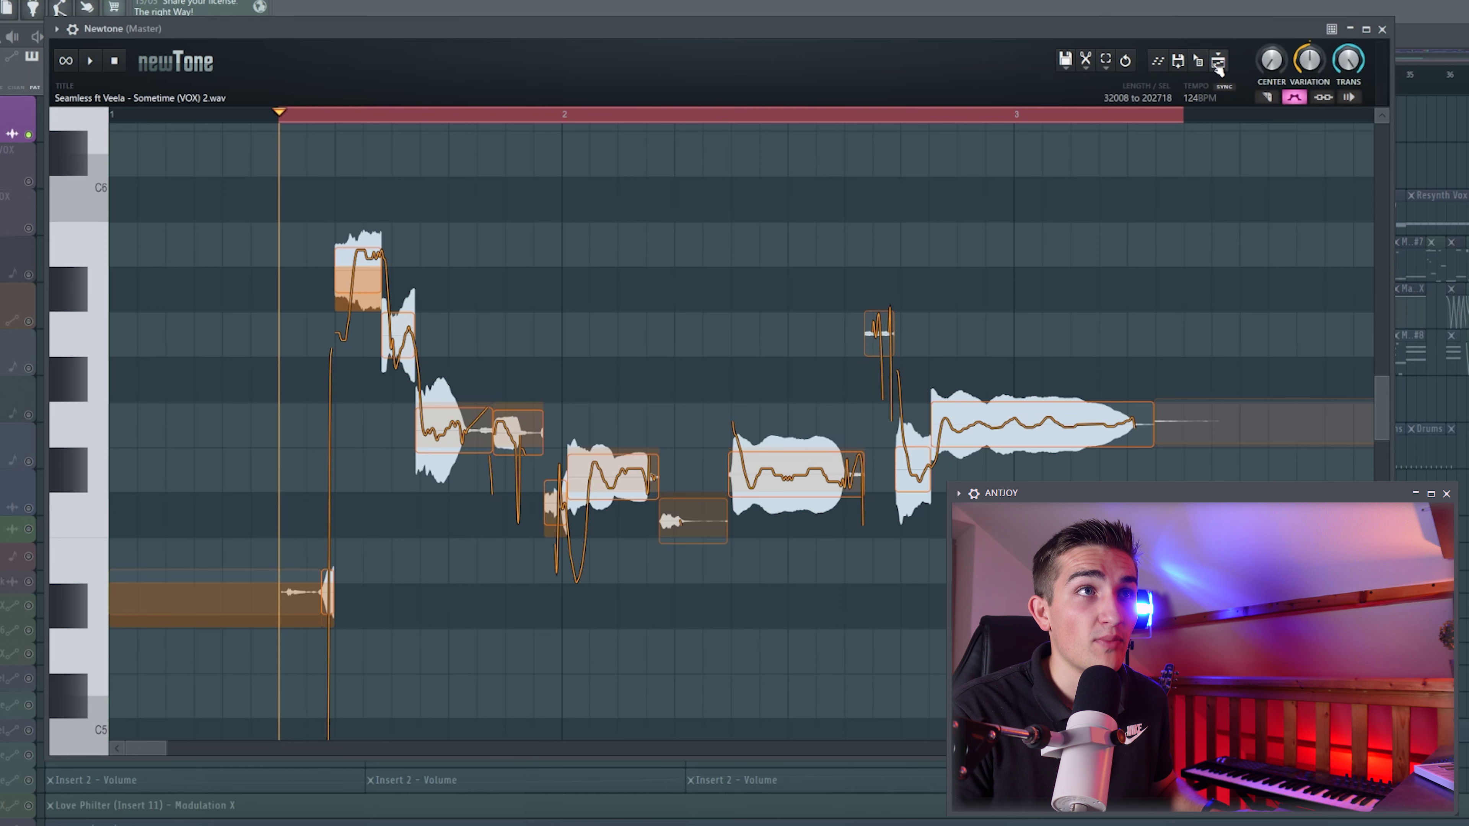
drag(1201, 63, 667, 166)
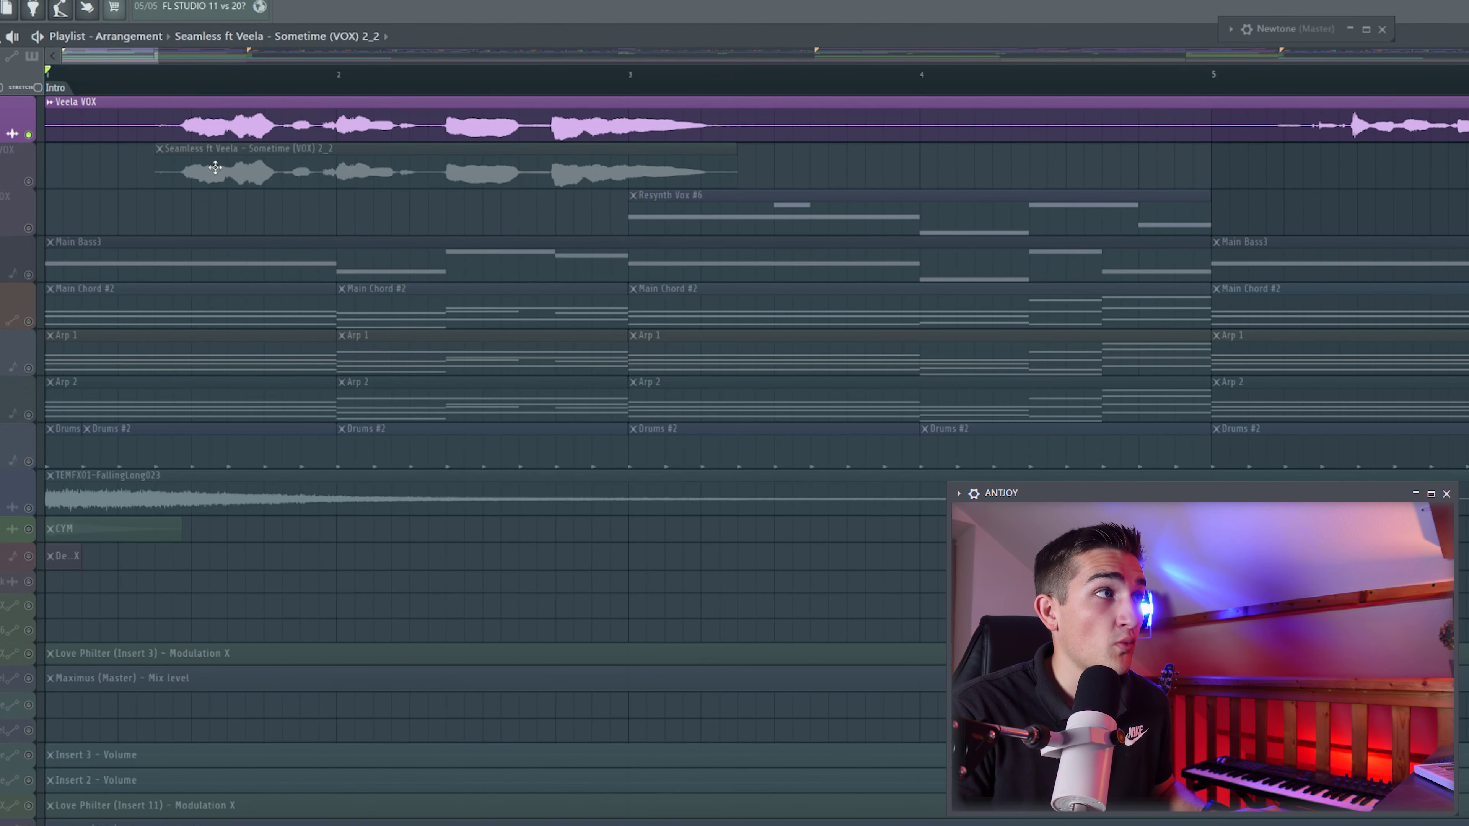
- Compare the vocals in isolation by playing the soloed Veela VOX track, and solo and play the edited vocal's track
key(space)
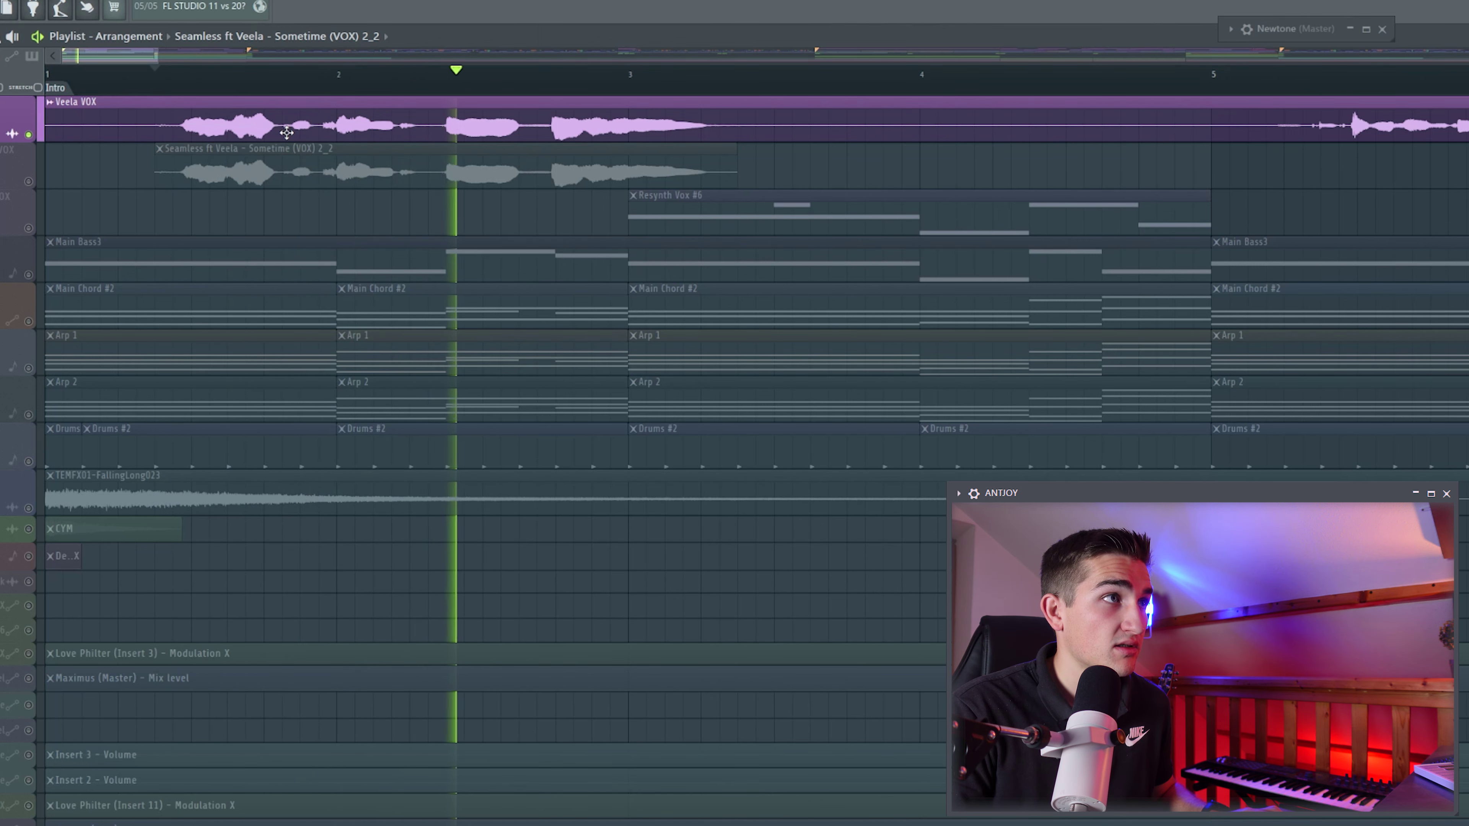
key(space)
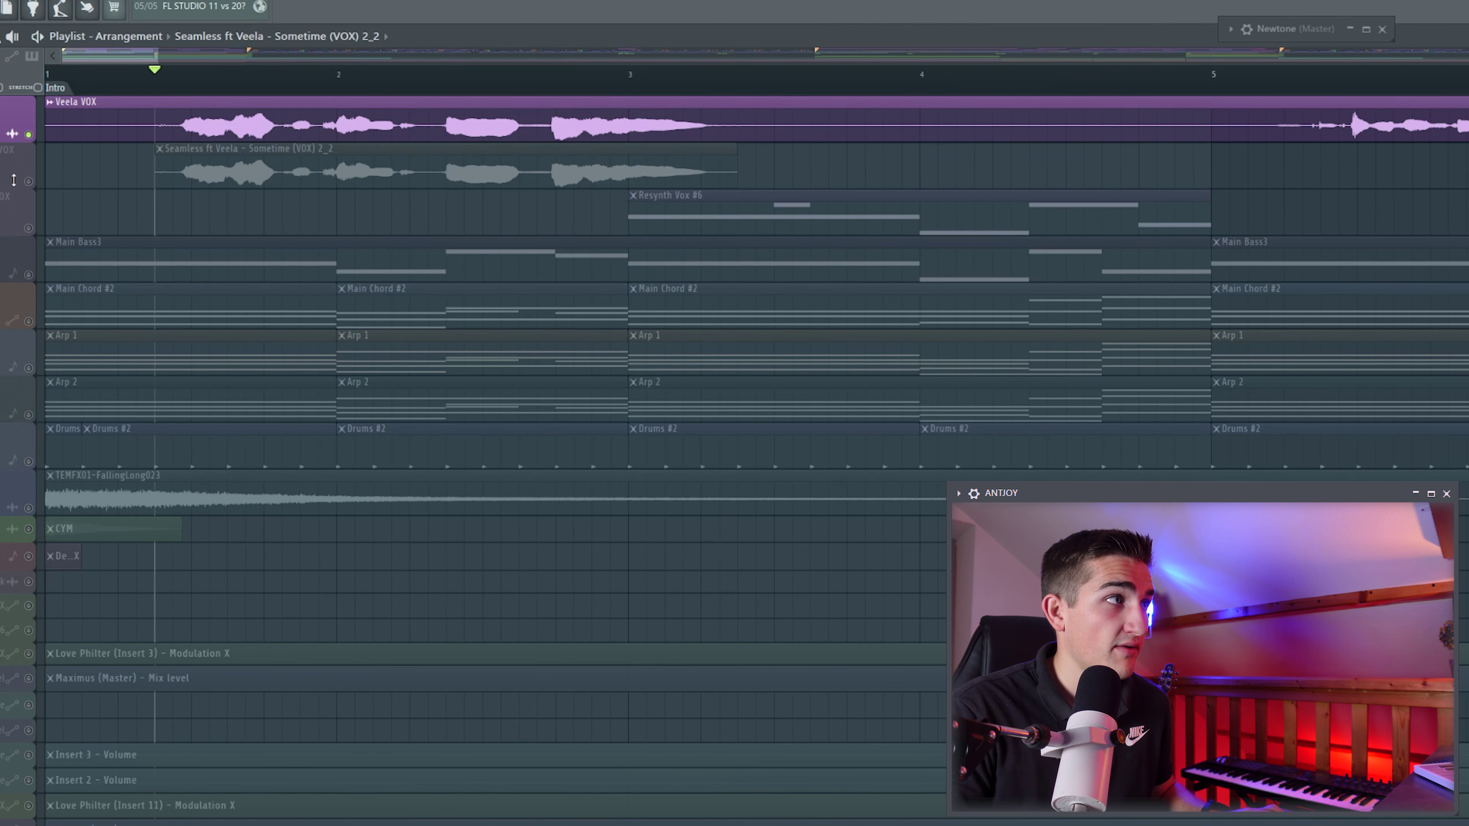
click(33, 187)
key(space)
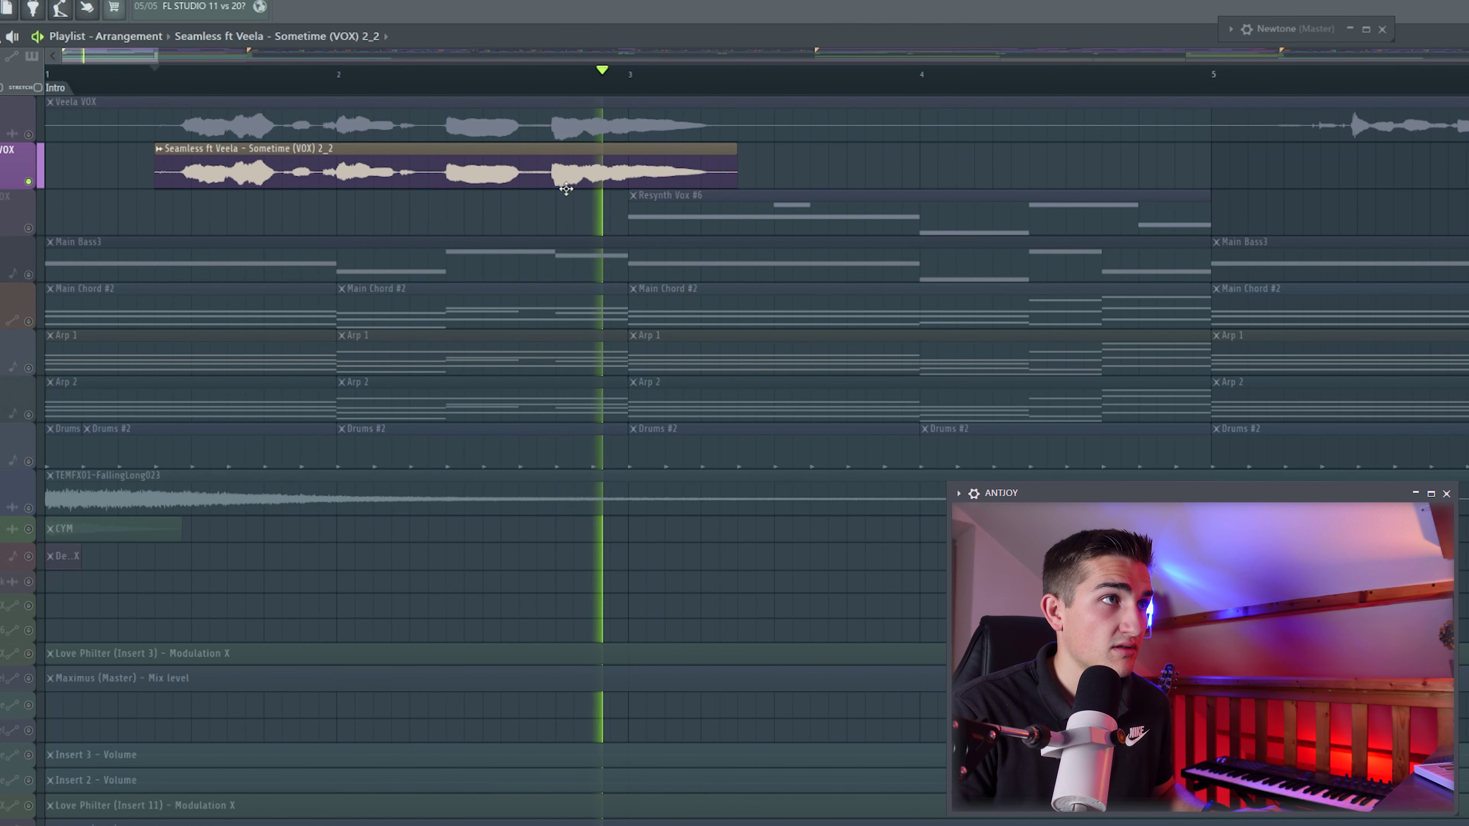
key(space)
- Unsolo the tracks, mute the original Veela VOX track, and play the edited vocal with the full arrangement
right_click(29, 183)
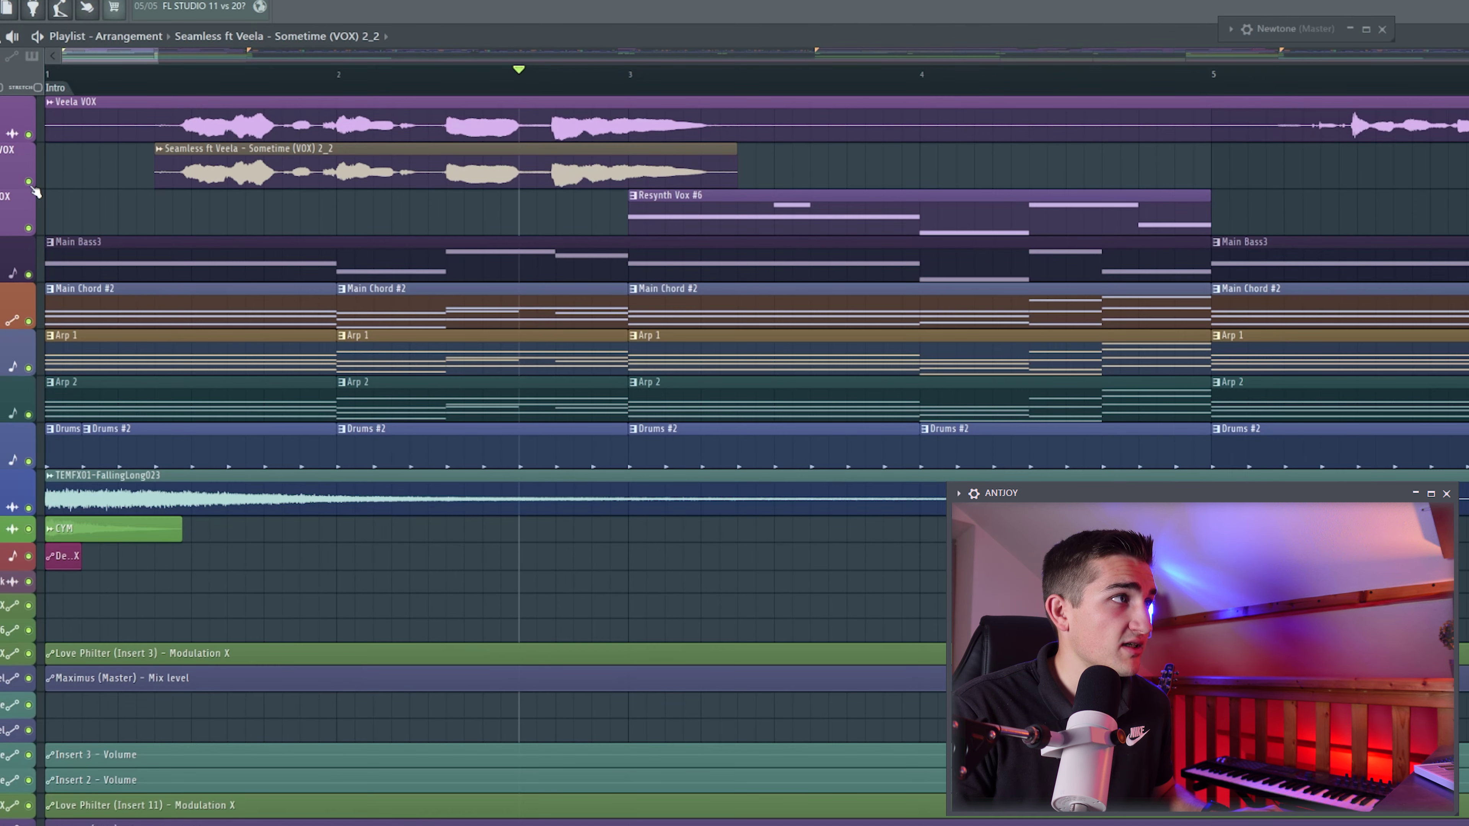
click(28, 135)
key(F9)
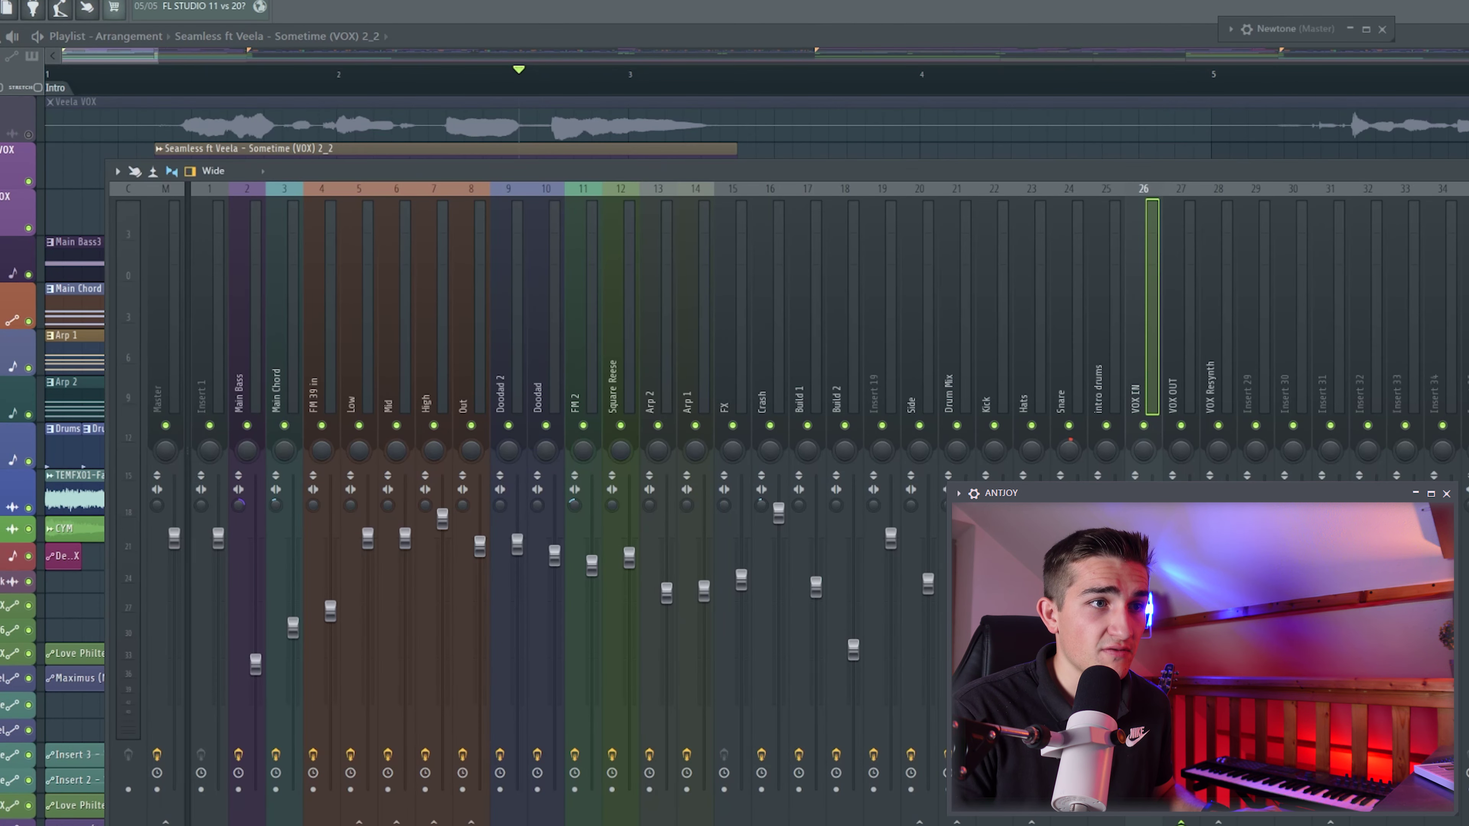
key(F9)
key(space)
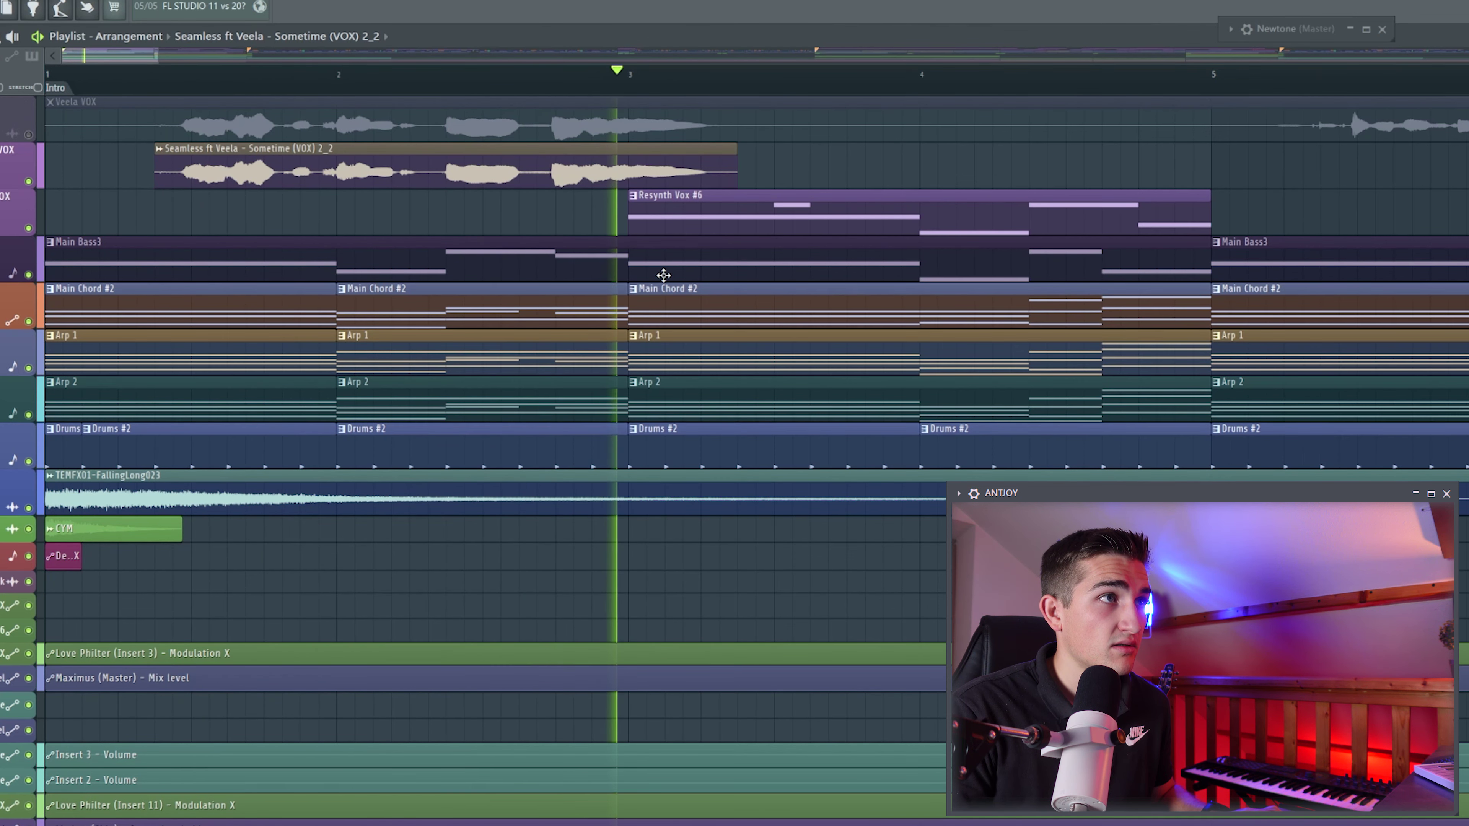
key(space)
- Unmute the original Veela VOX track, mute the edited vocal's track, and play the arrangement for comparison
right_click(28, 134)
key(space)
click(28, 182)
key(space)
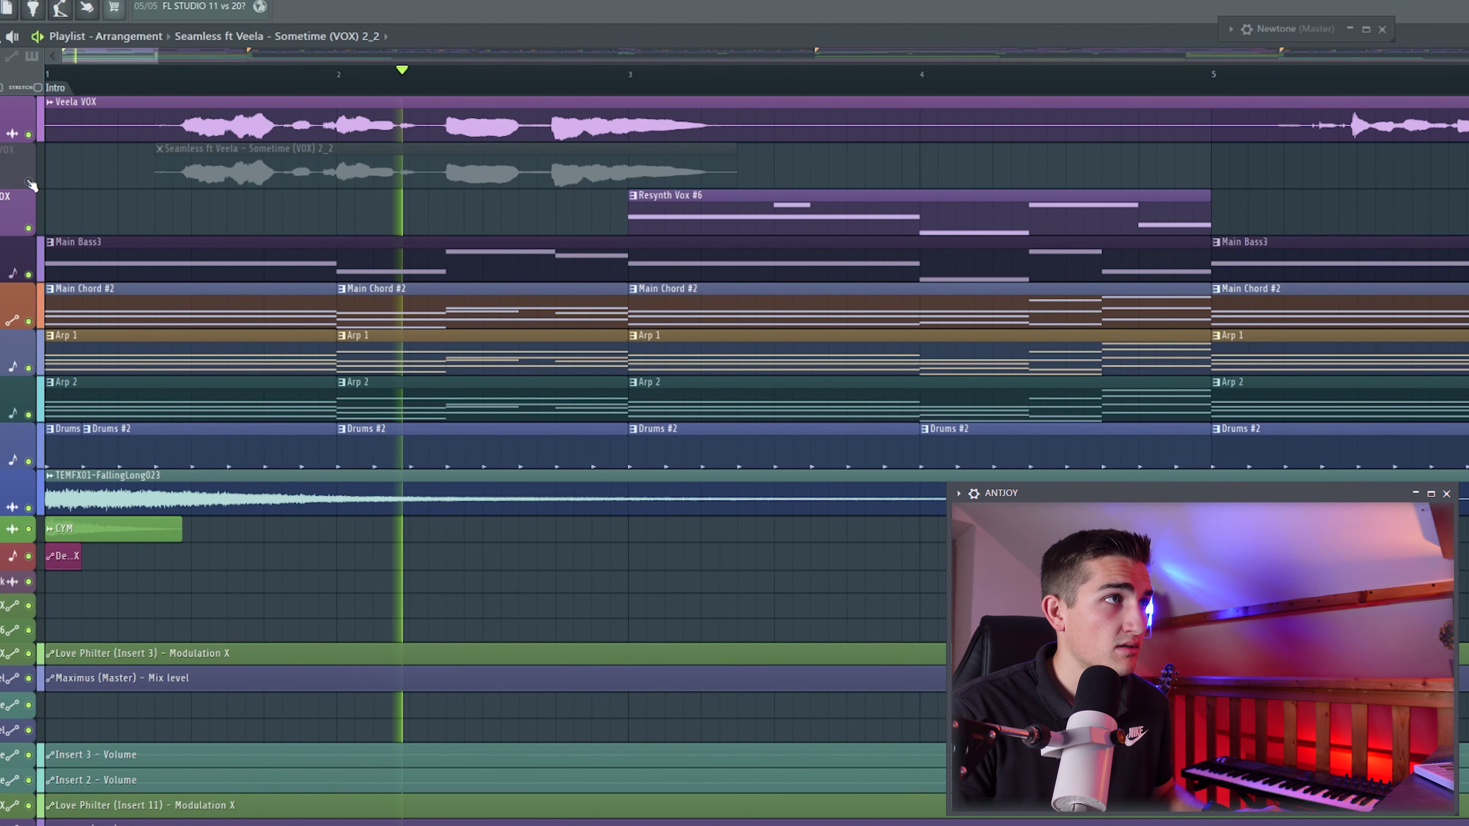
key(space)
- Switch from the original vocal back to the edited vocal's track and play the arrangement again
click(28, 135)
click(29, 181)
key(space)
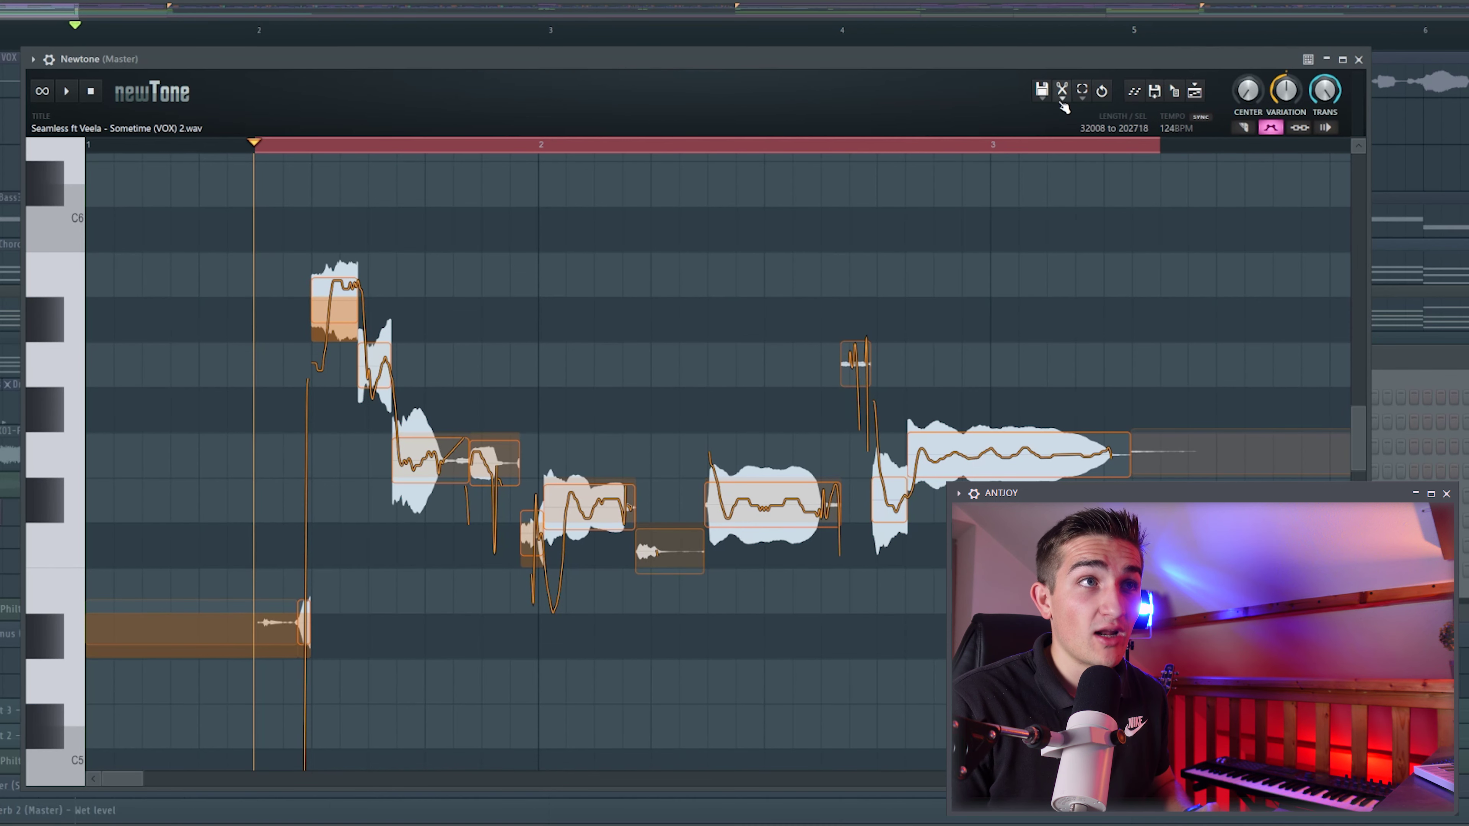
- Enable Advanced edit vibrato, set the bar 3 note's vibrato end amplitude to 1.52st, and play from just before it
click(1063, 103)
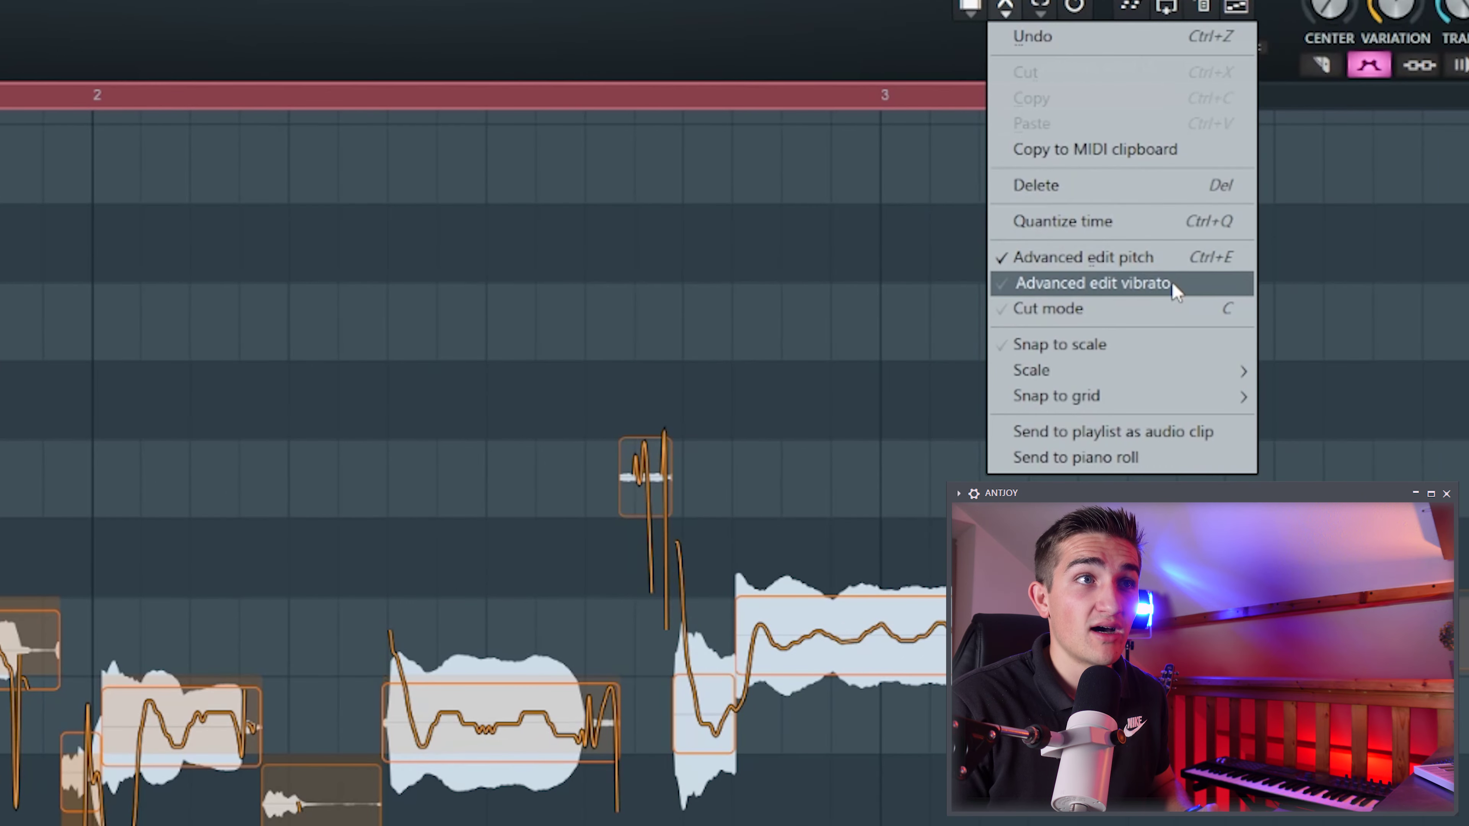
click(1173, 284)
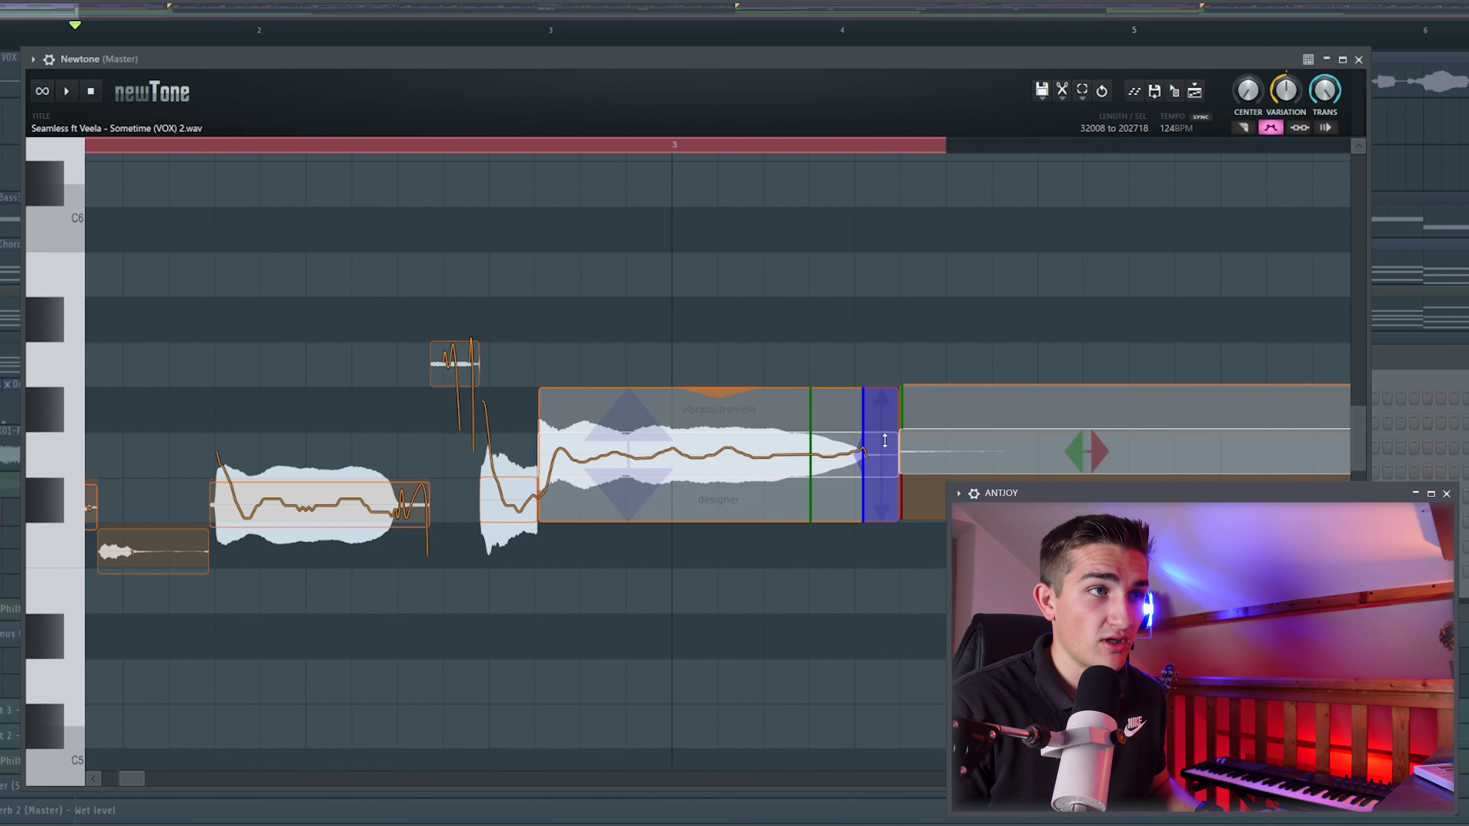
drag(864, 442, 877, 366)
click(502, 147)
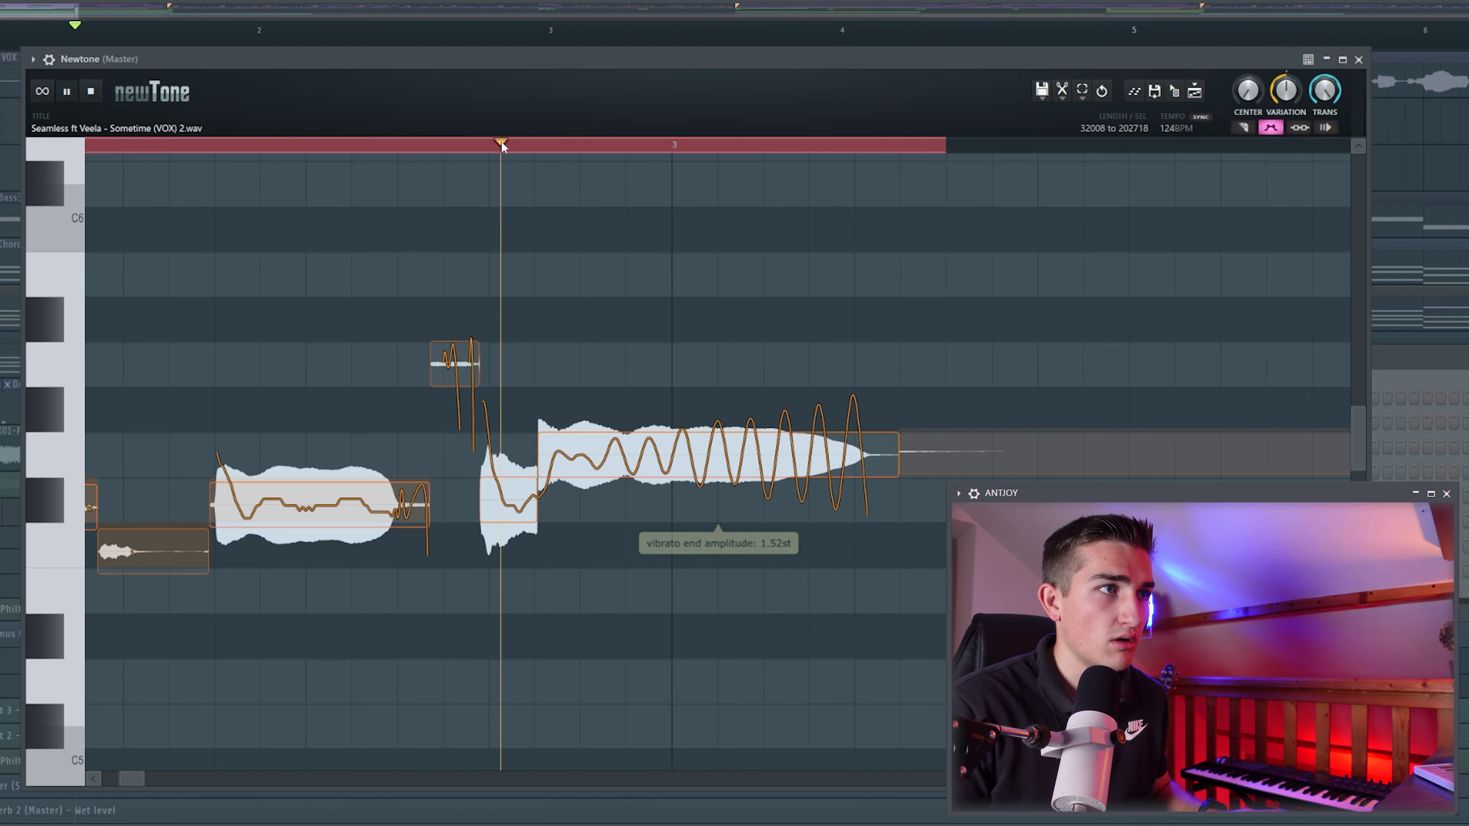
- Set the bar 3 note's vibrato end amplitude to 0.08st and play the phrase from just before it
drag(870, 432, 852, 488)
key(space)
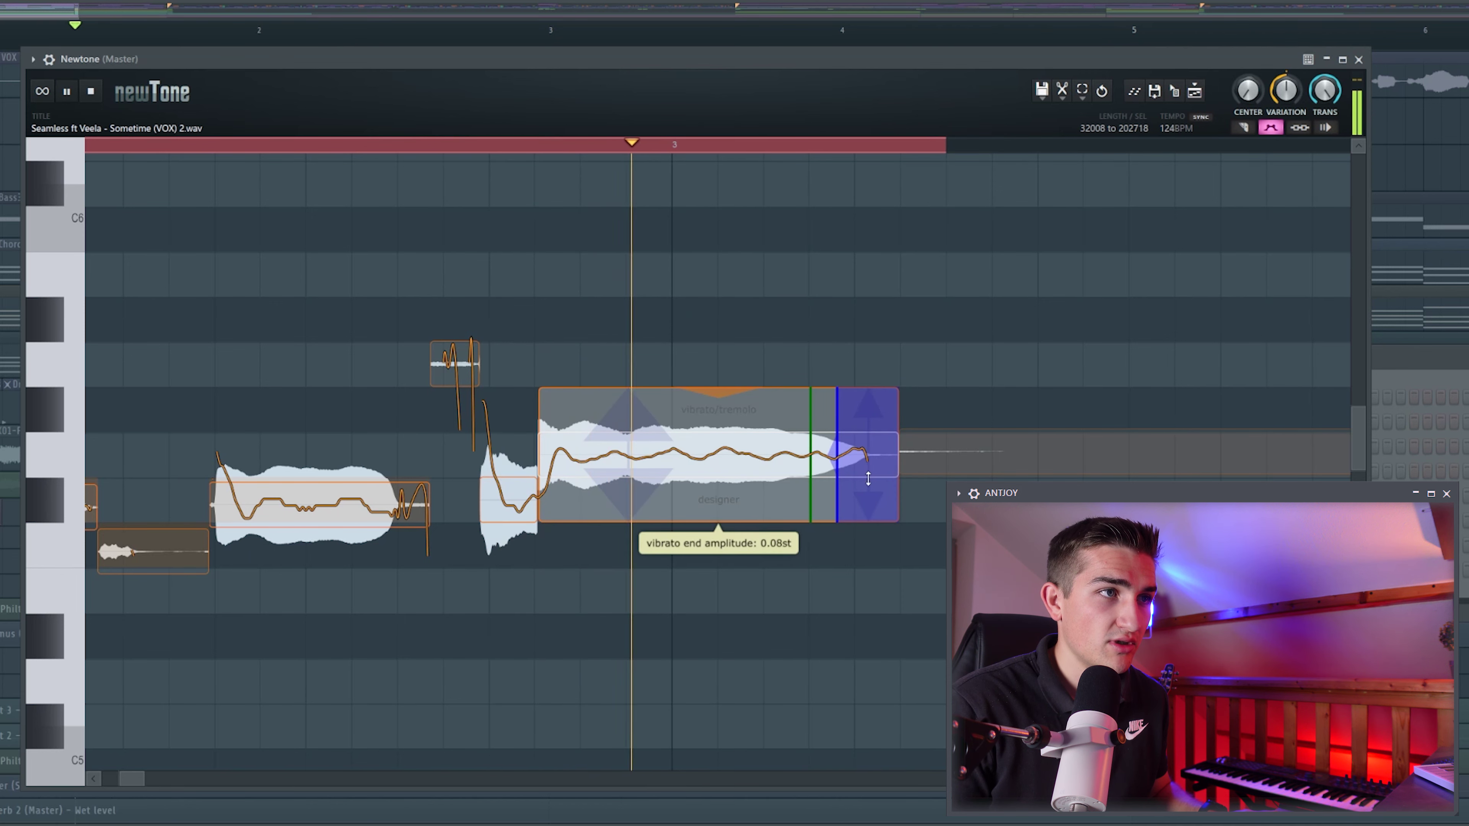
key(space)
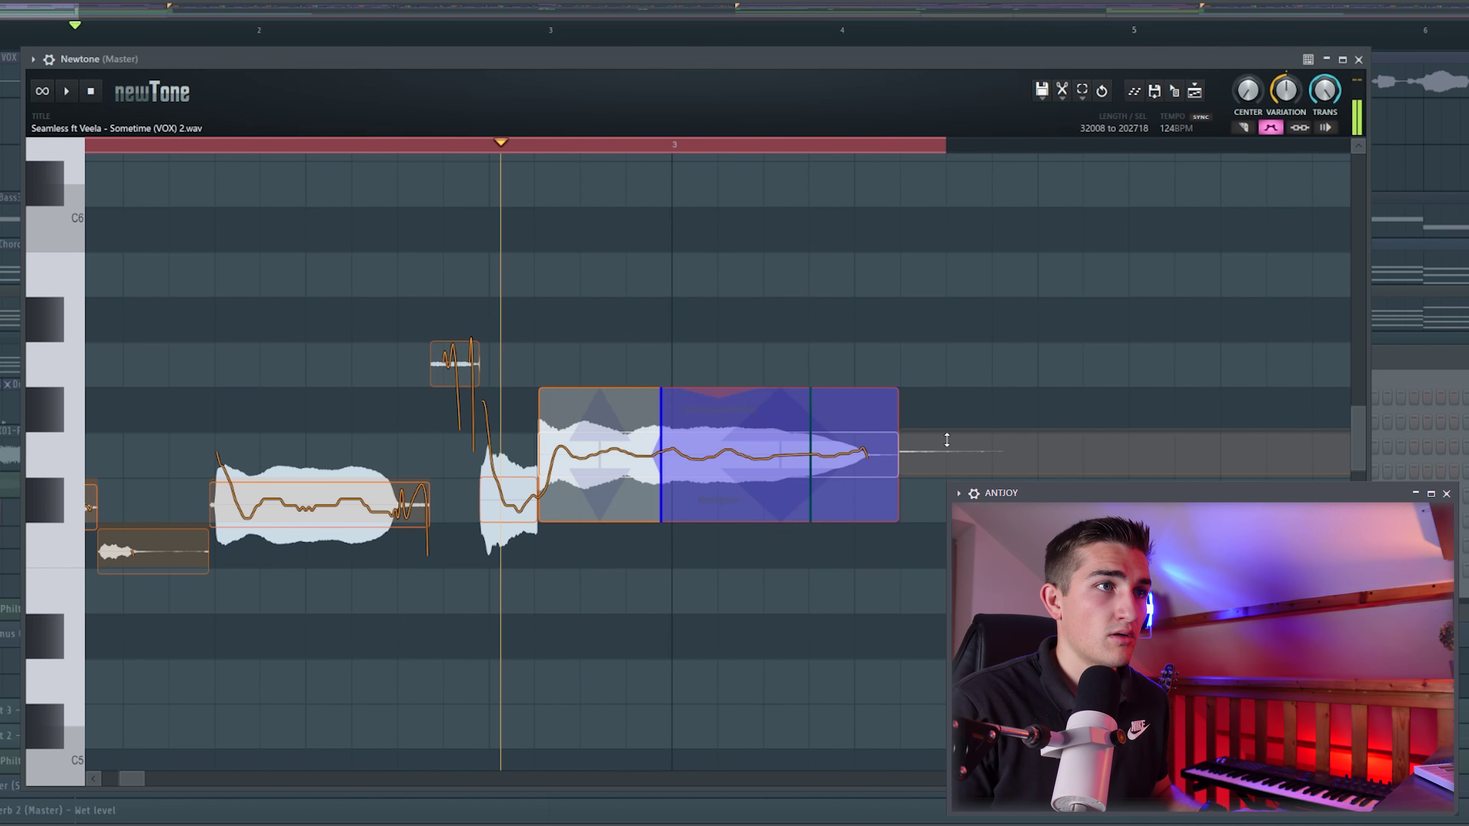
key(space)
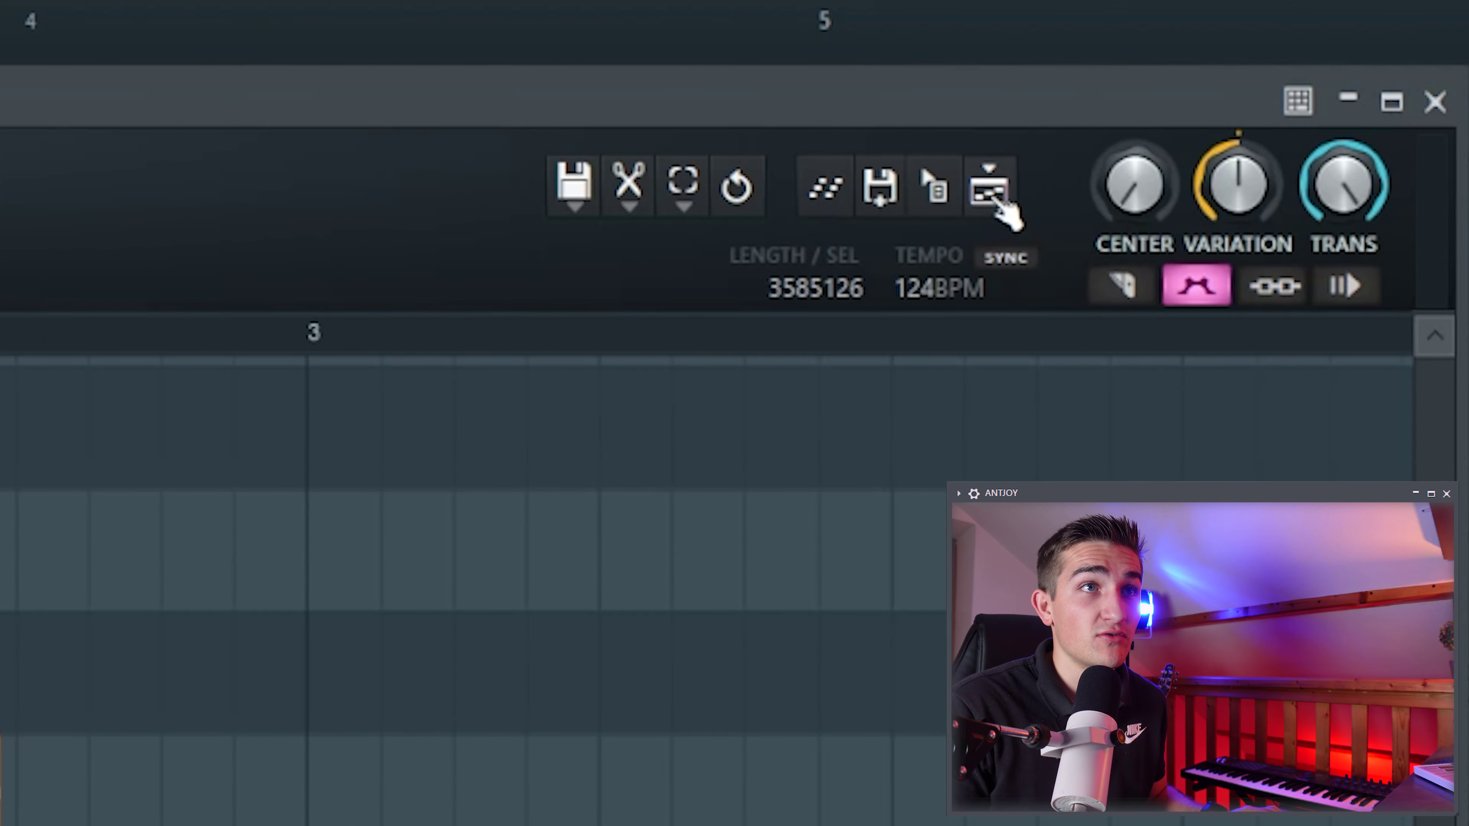
- Send the edited vocal from Newtone to the playlist and play the original Veela VOX track soloed
click(1004, 203)
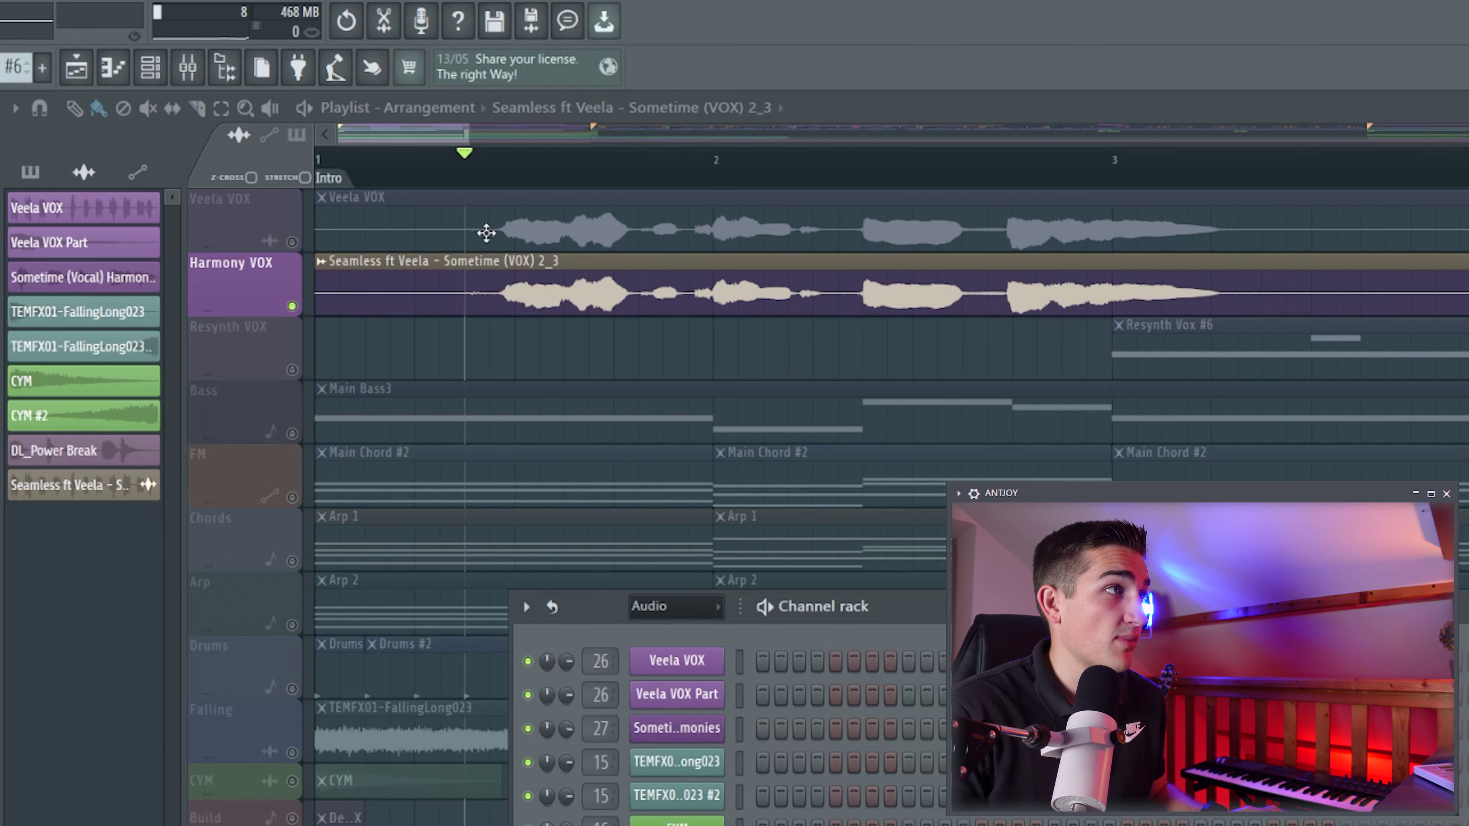
right_click(292, 242)
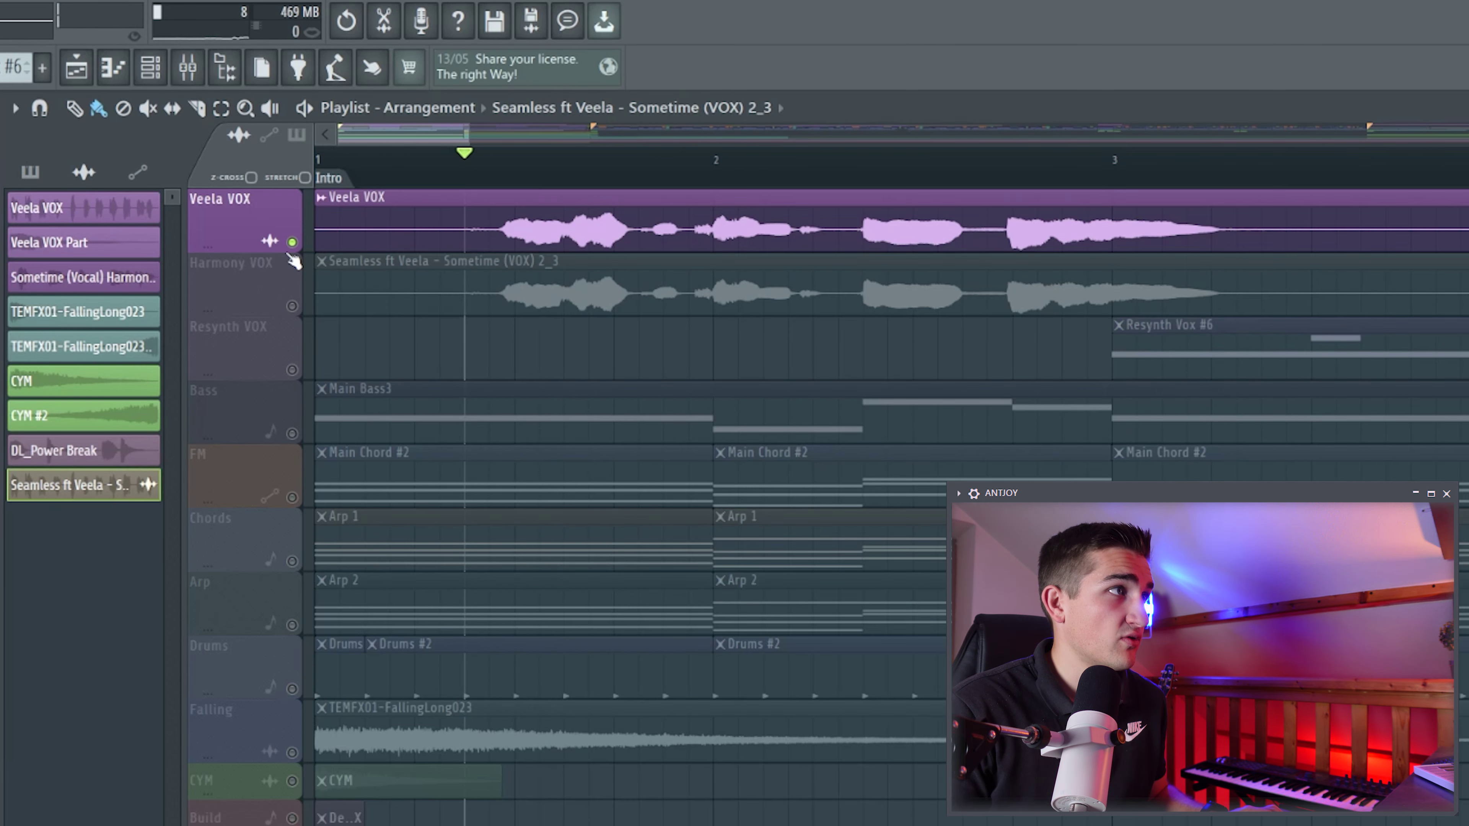
key(space)
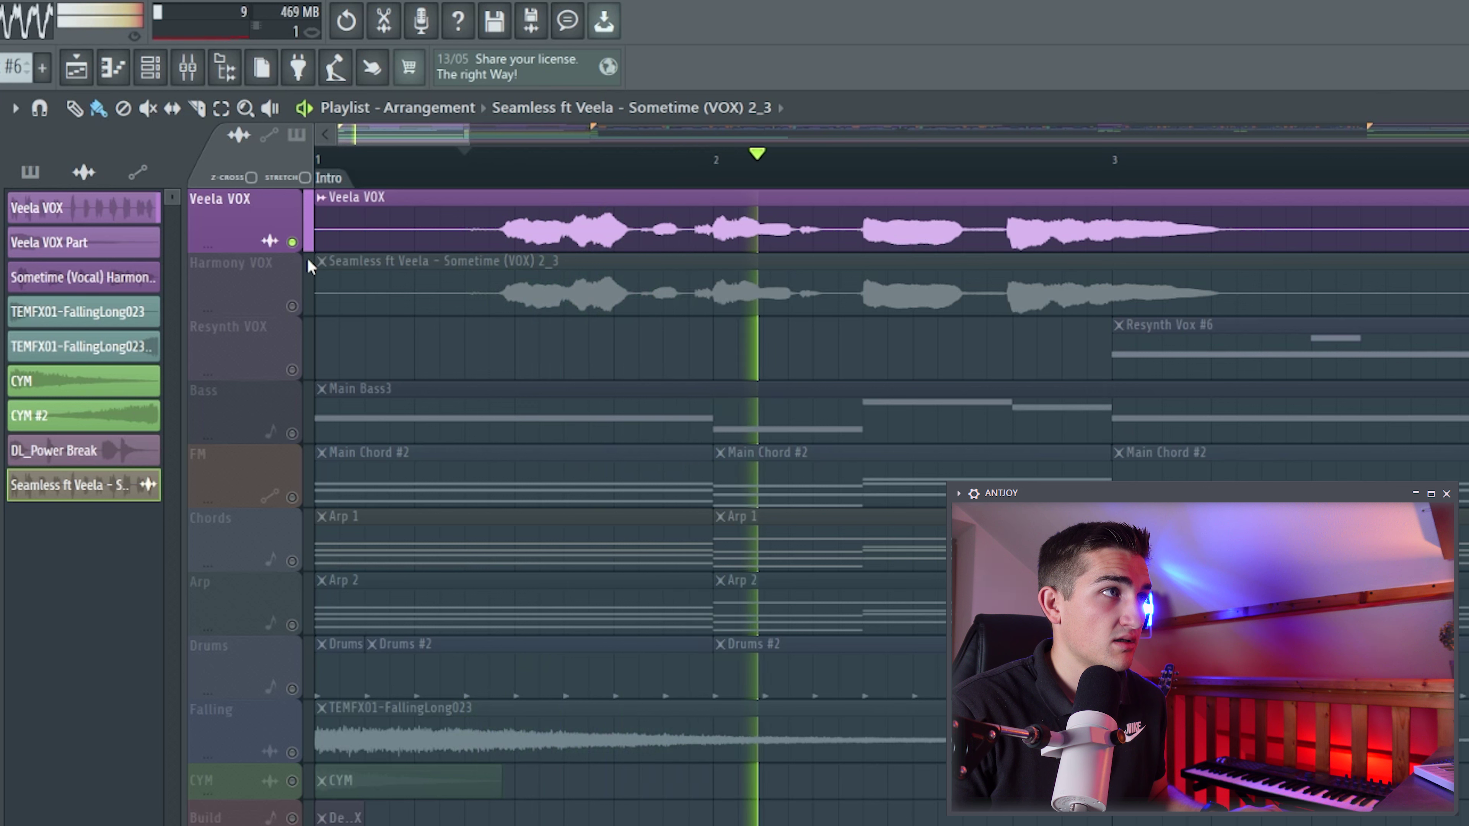
key(space)
- Solo the Harmony VOX track holding the edited vocal and play it for comparison with the original
ctrl+click(292, 306)
key(space)
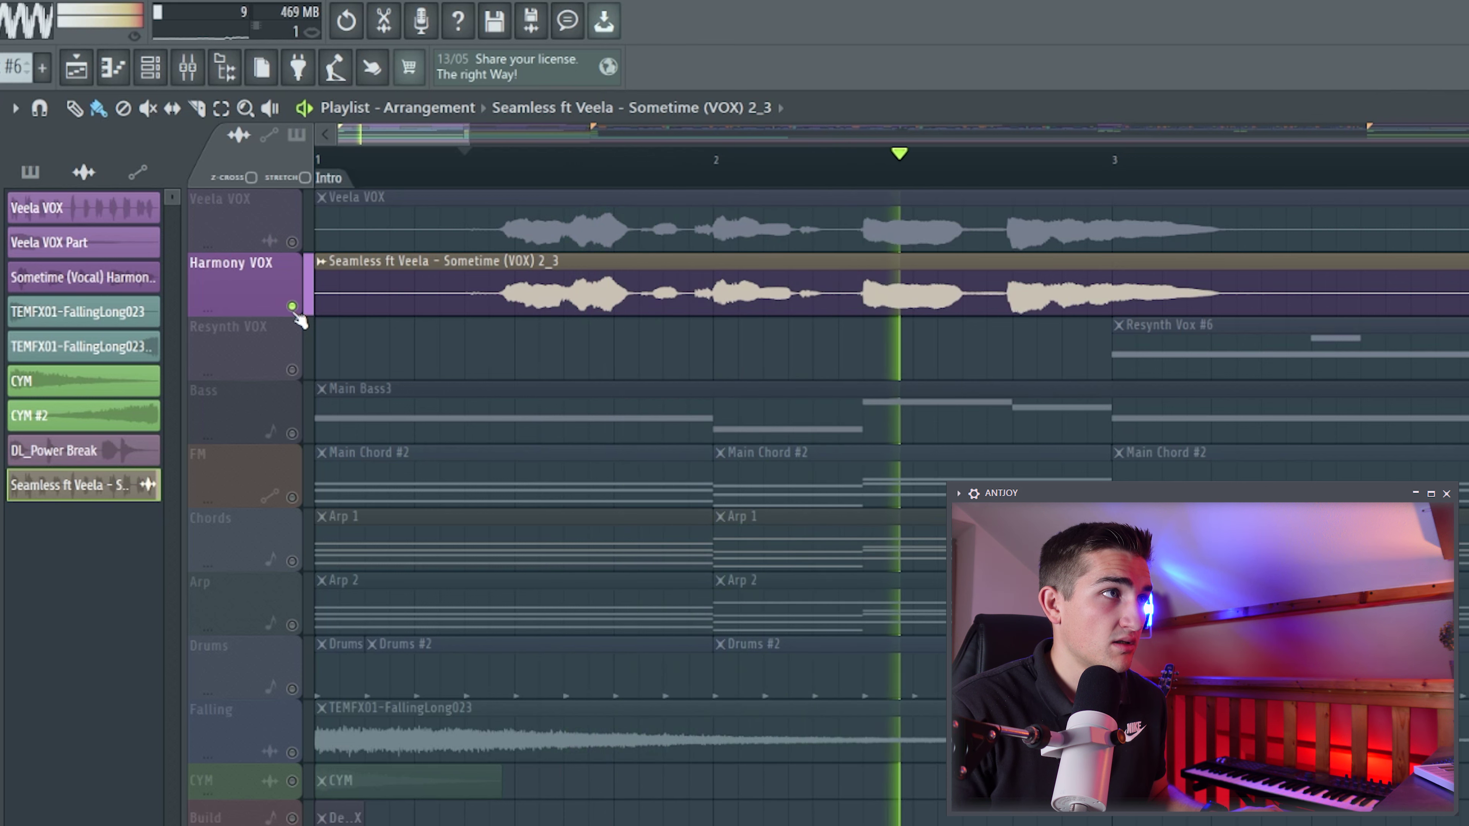
key(space)
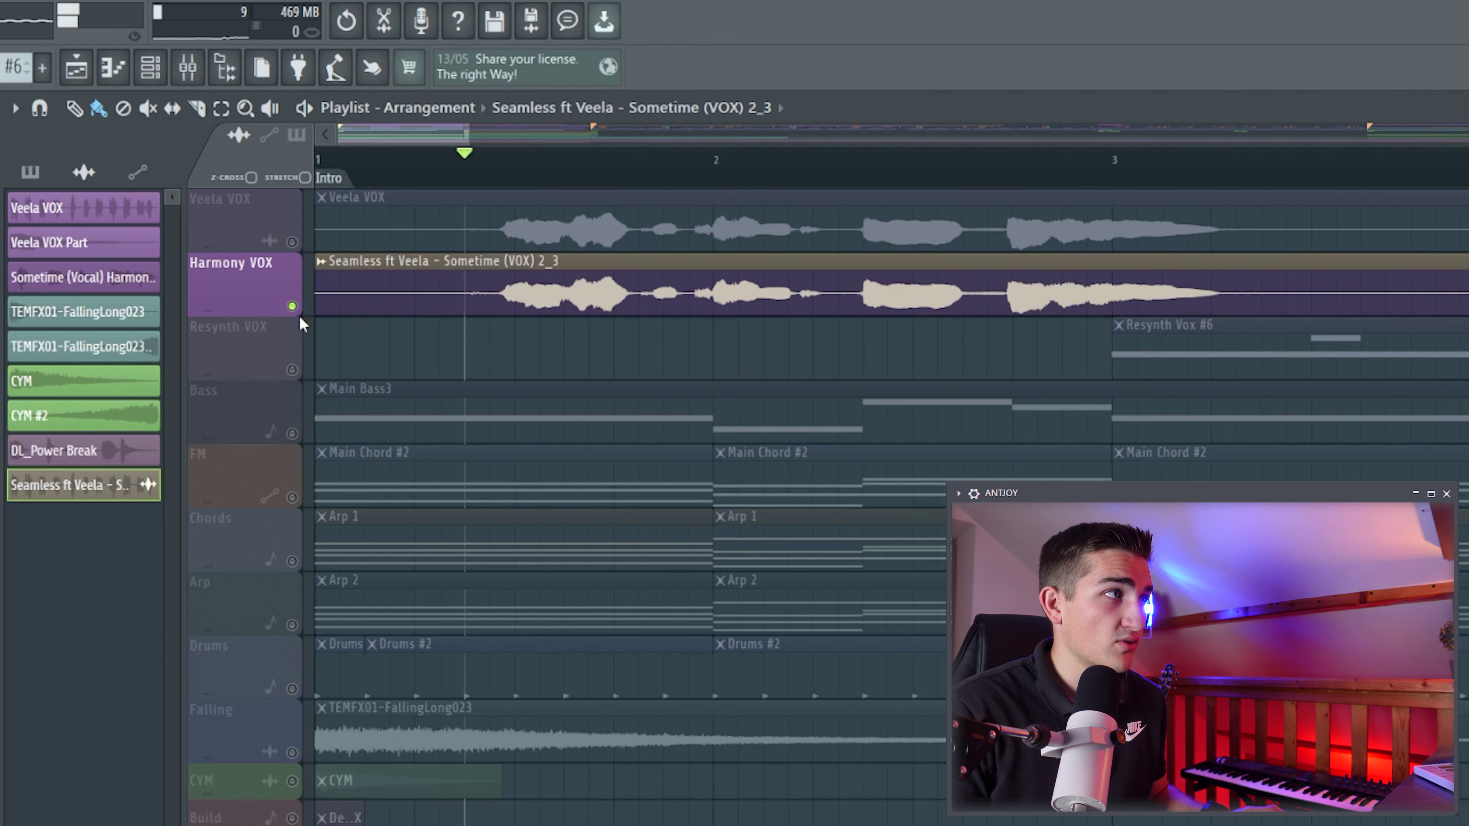
key(space)
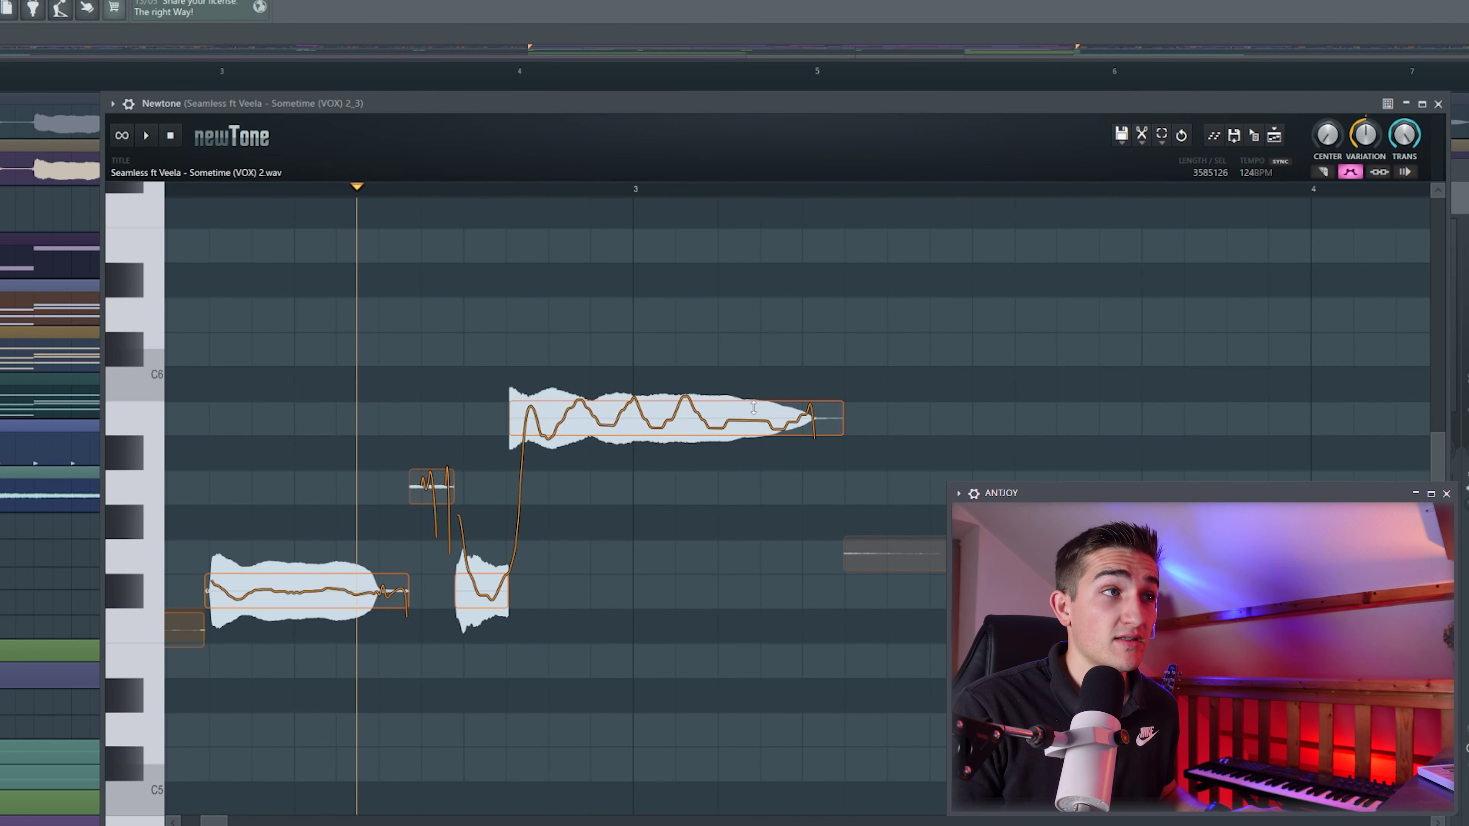
- Lower the high bar 3 note's formant shift to -6.37 st and play the phrase from before it
mouse_move(827, 425)
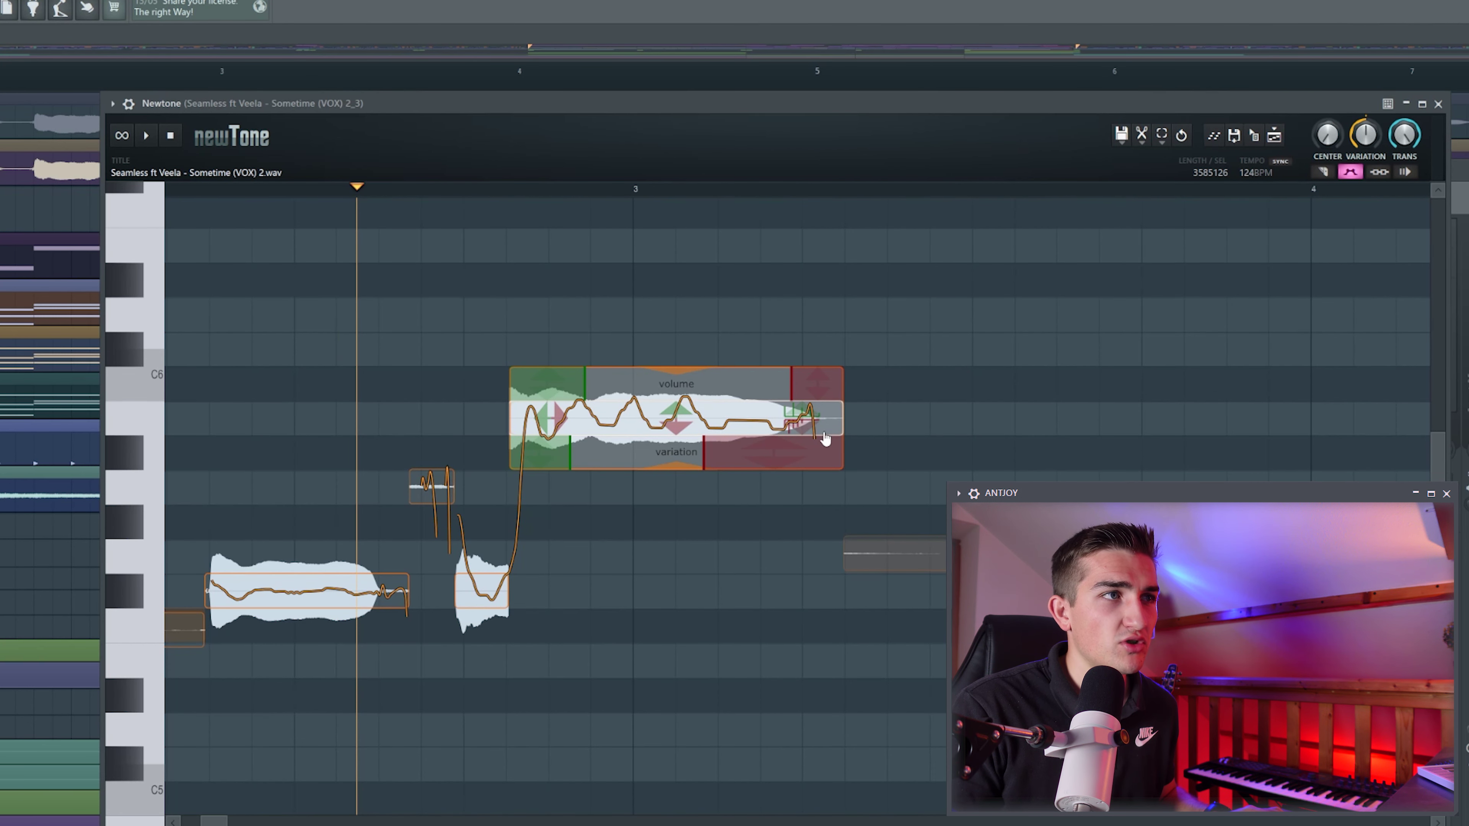
drag(796, 419, 801, 424)
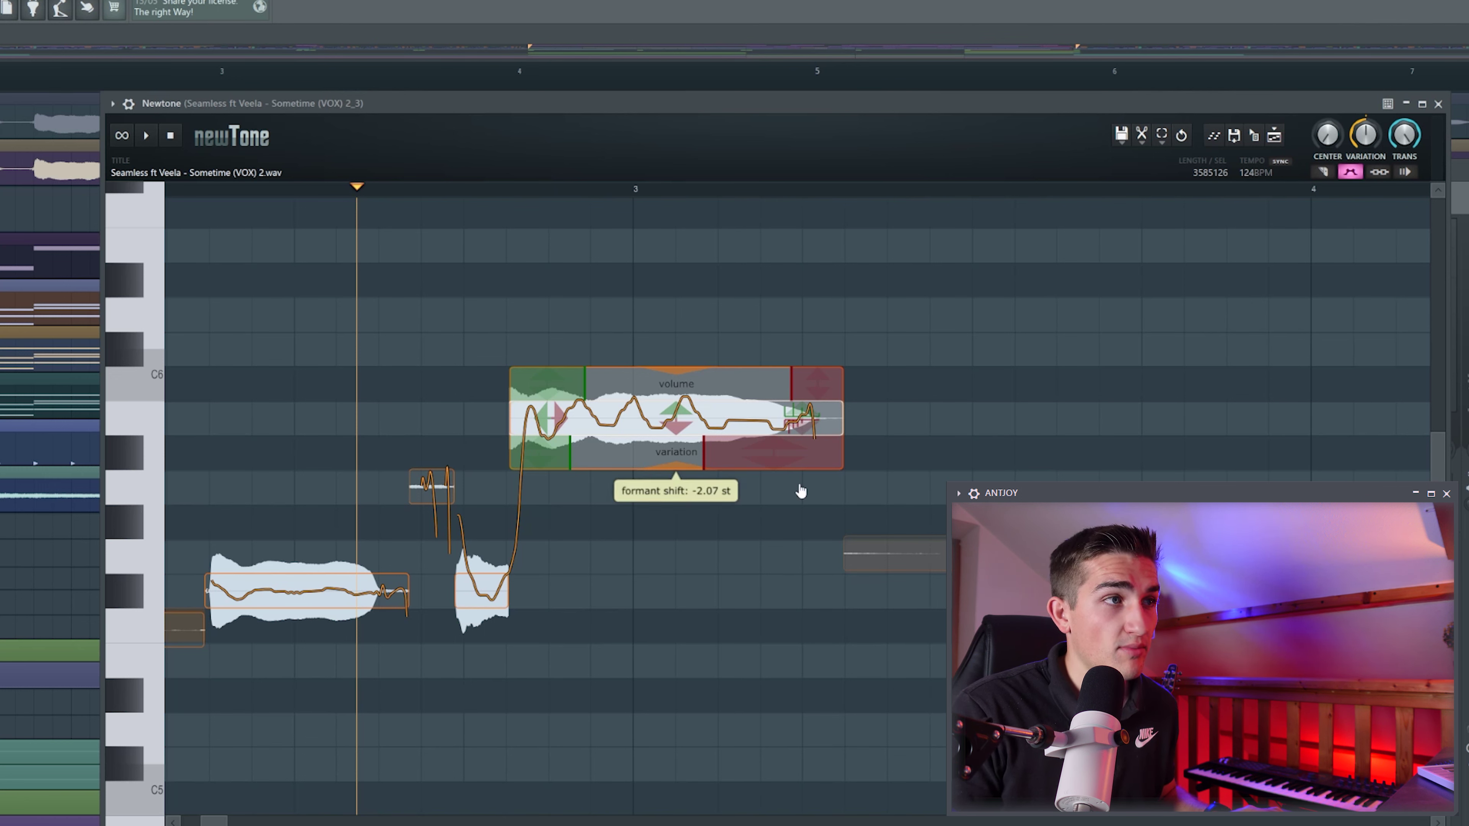
key(space)
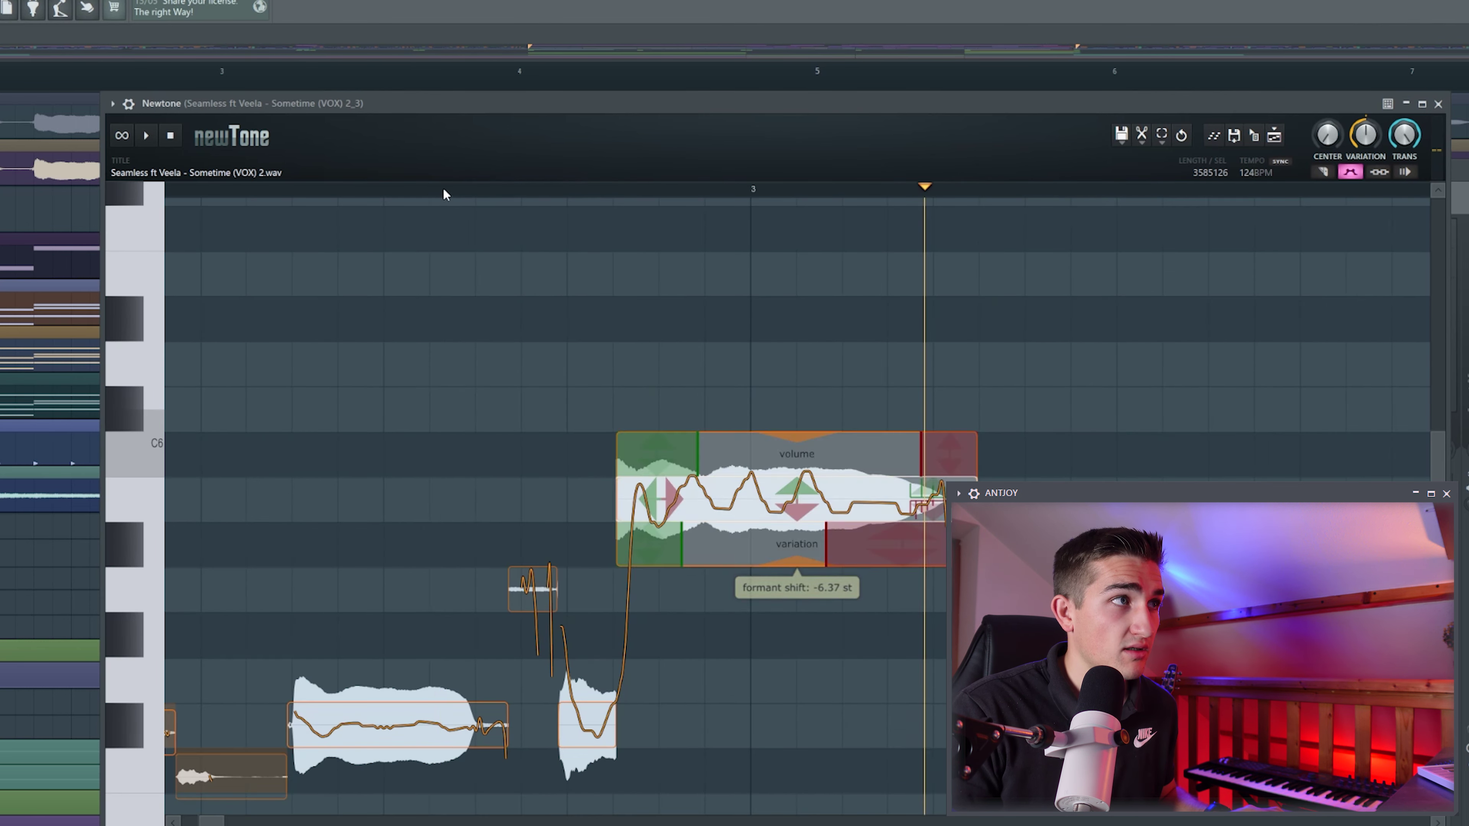
click(445, 194)
key(space)
key(space)
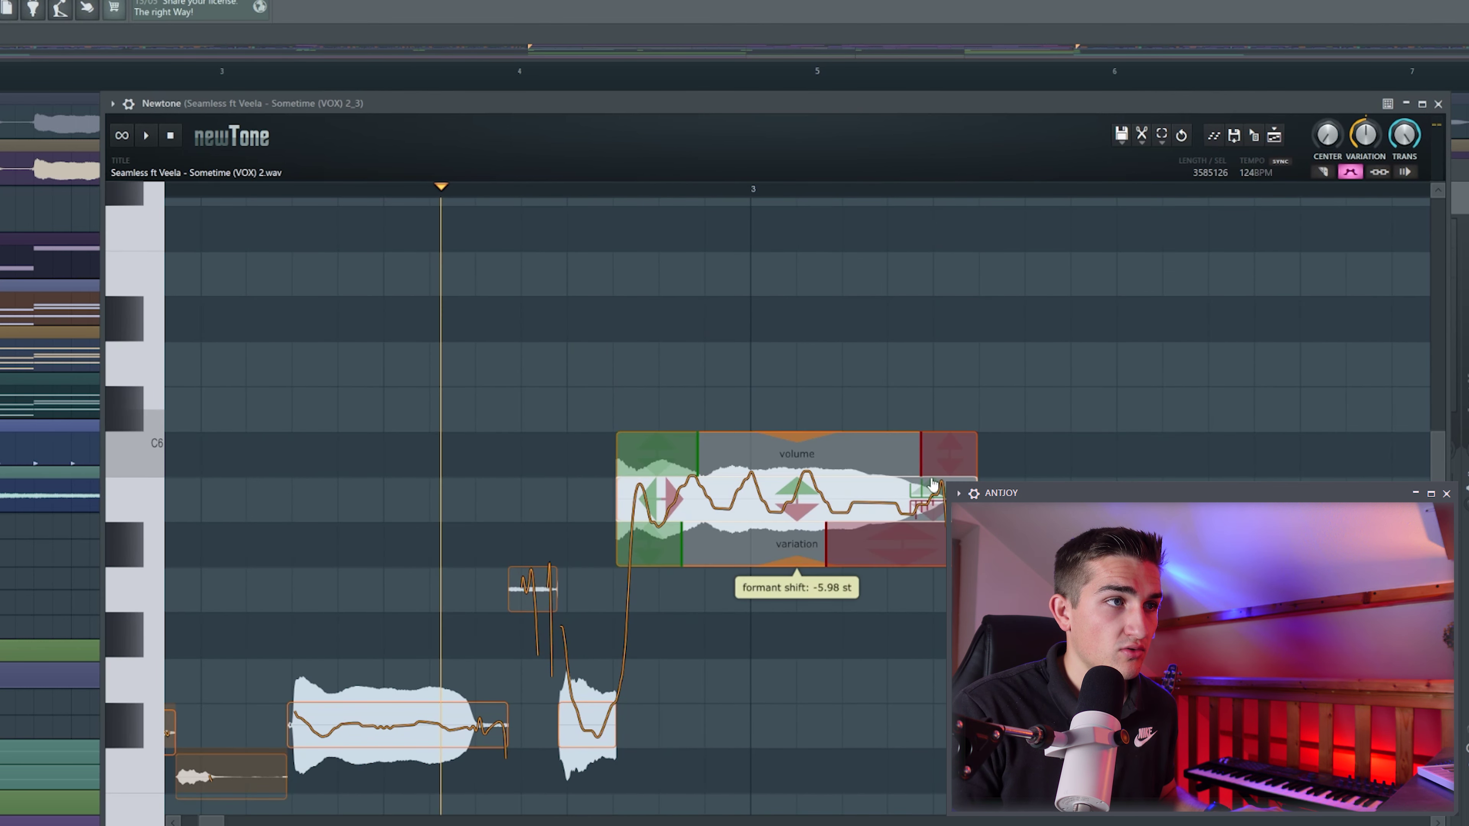
- Raise the high bar 3 note's formant shift and play the phrase again to hear the change
click(943, 505)
key(space)
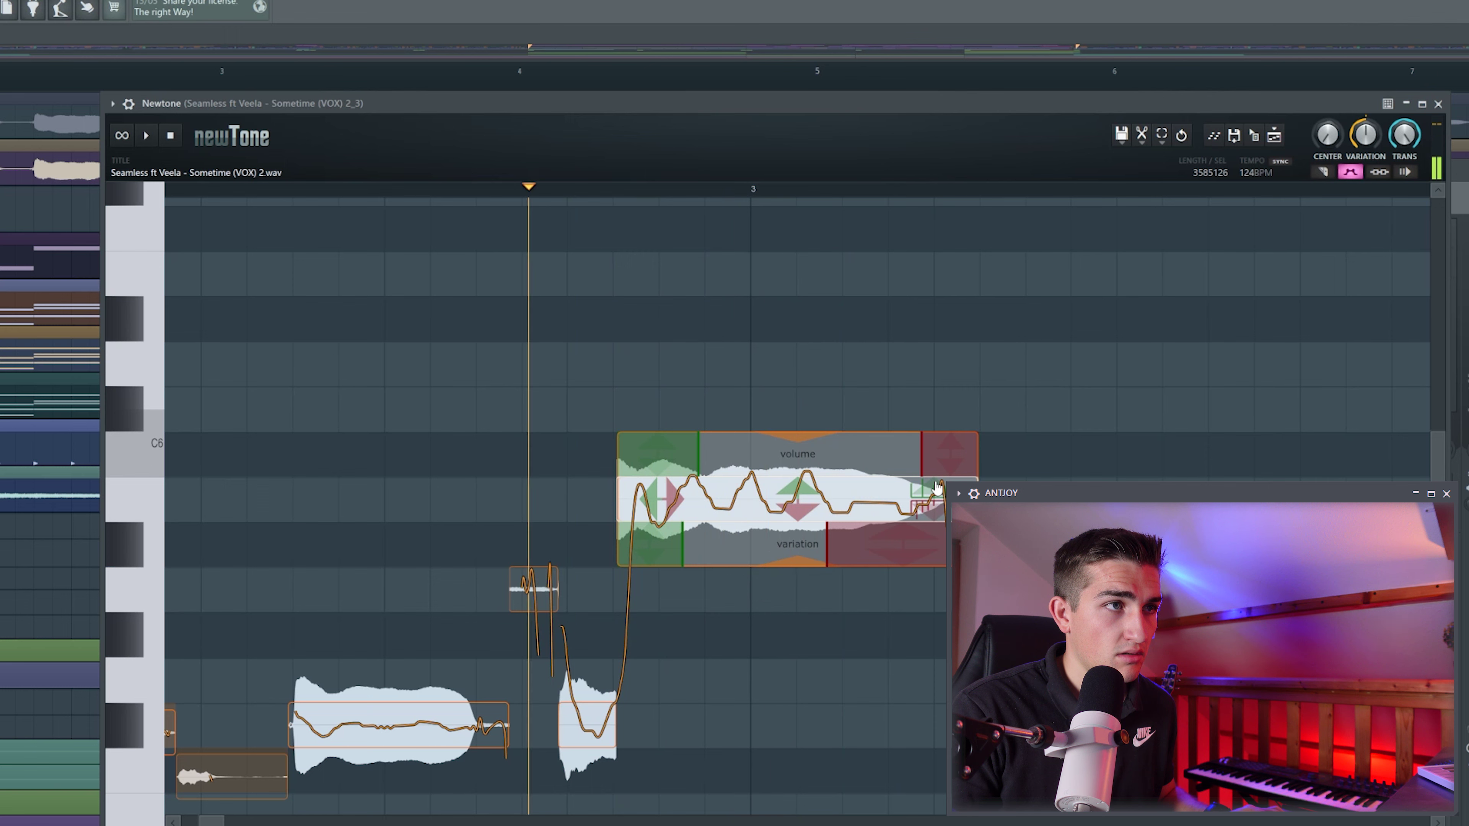
key(space)
scroll(755, 550, down, 3)
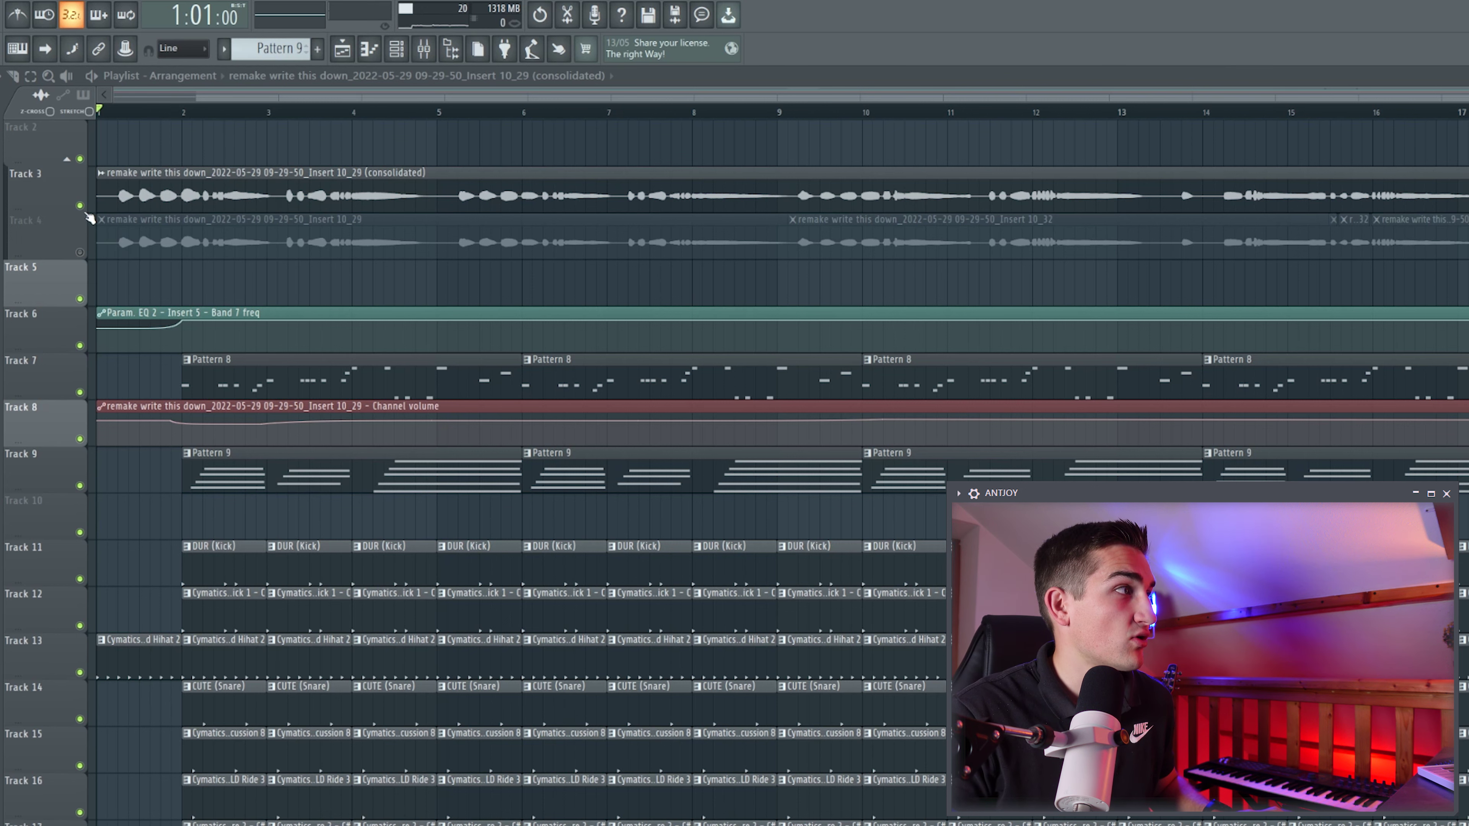
- Play the consolidated vocal on Track 3 soloed from near the start of bar 1, and restore all tracks to audible
click(117, 113)
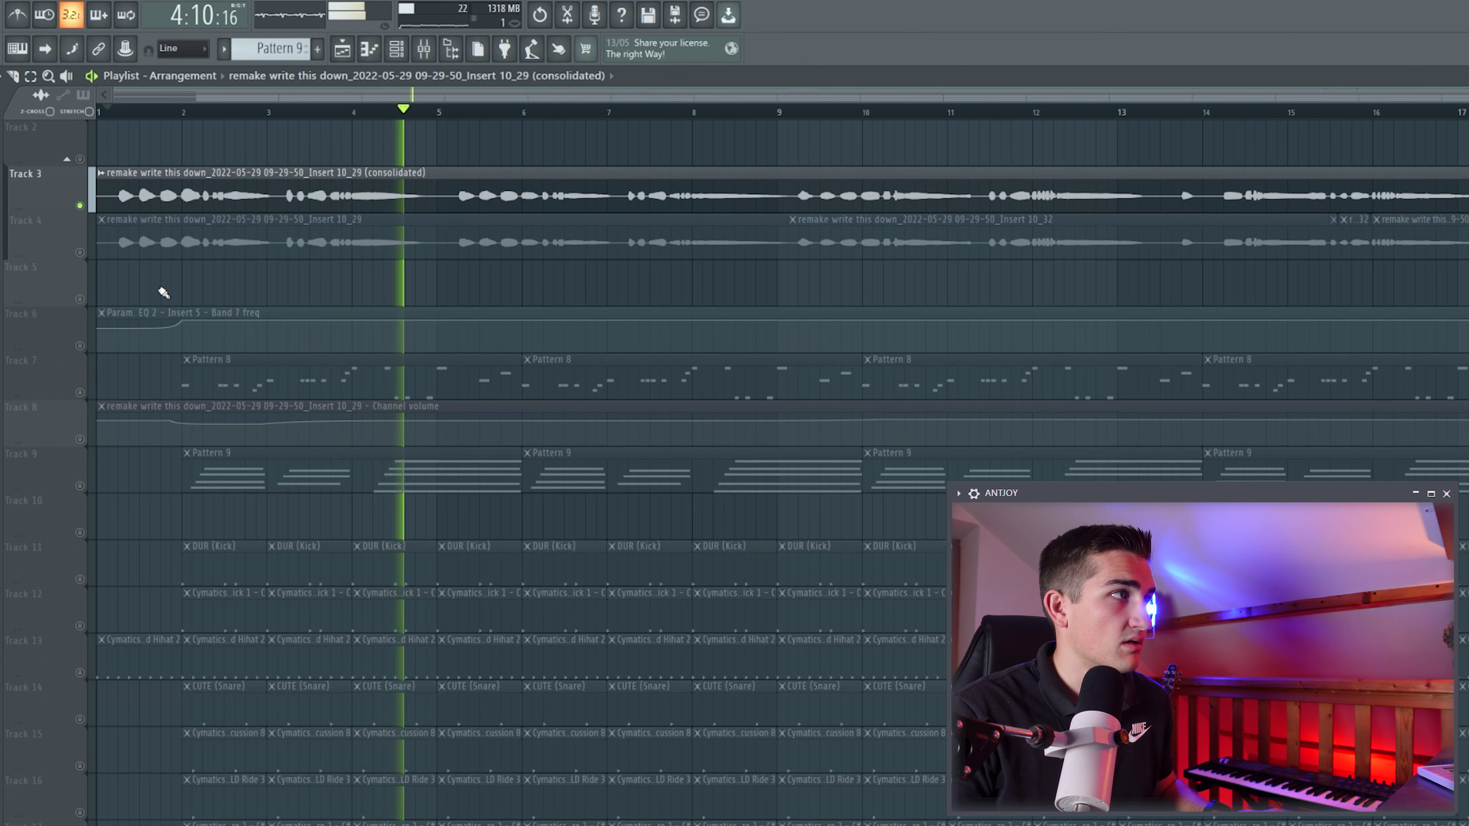
key(space)
right_click(80, 254)
right_click(80, 254)
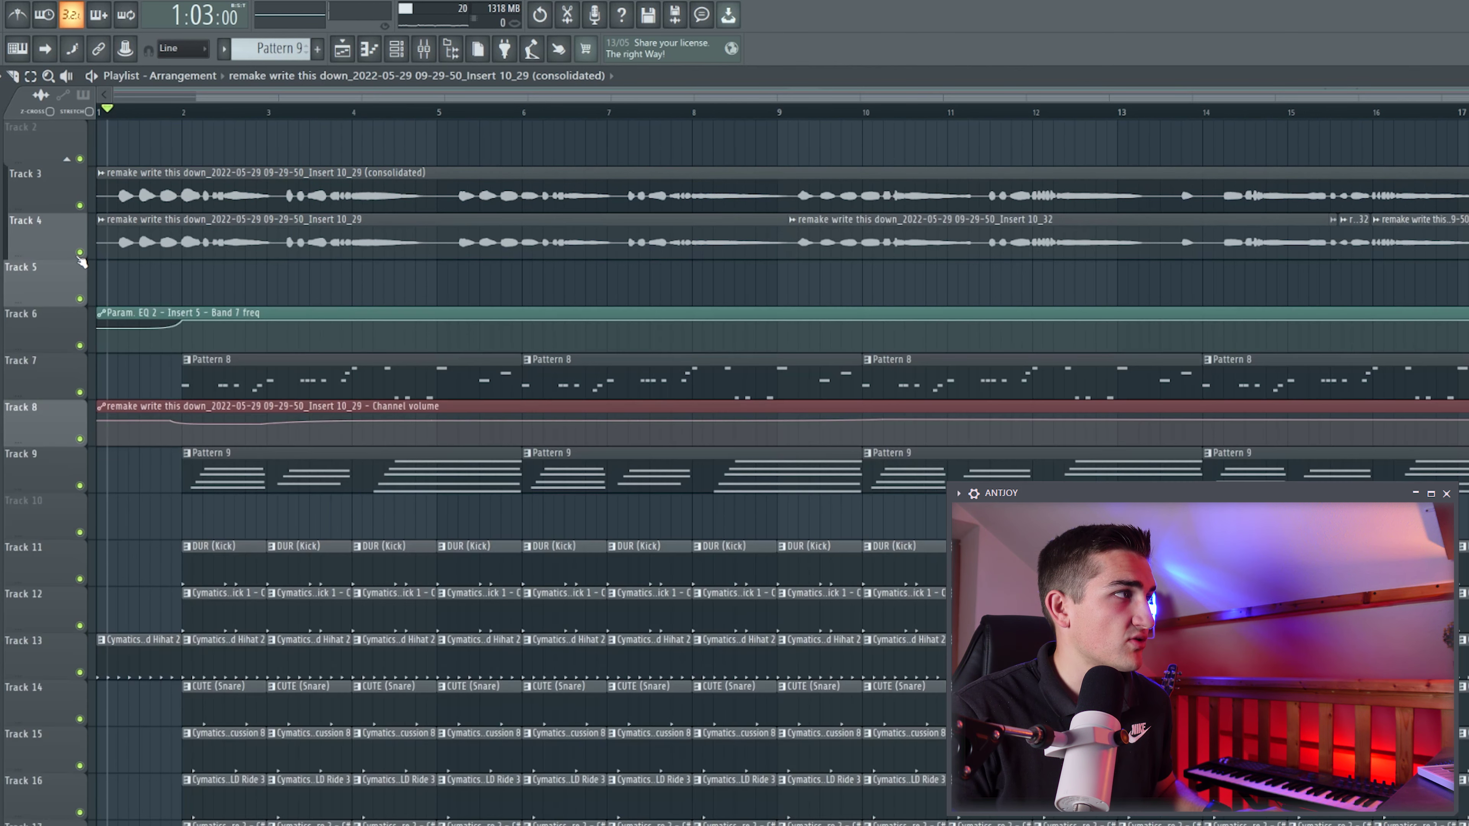
- Mute Track 4 with the unconsolidated vocal takes and play the full arrangement with the Track 3 vocal
click(80, 253)
key(space)
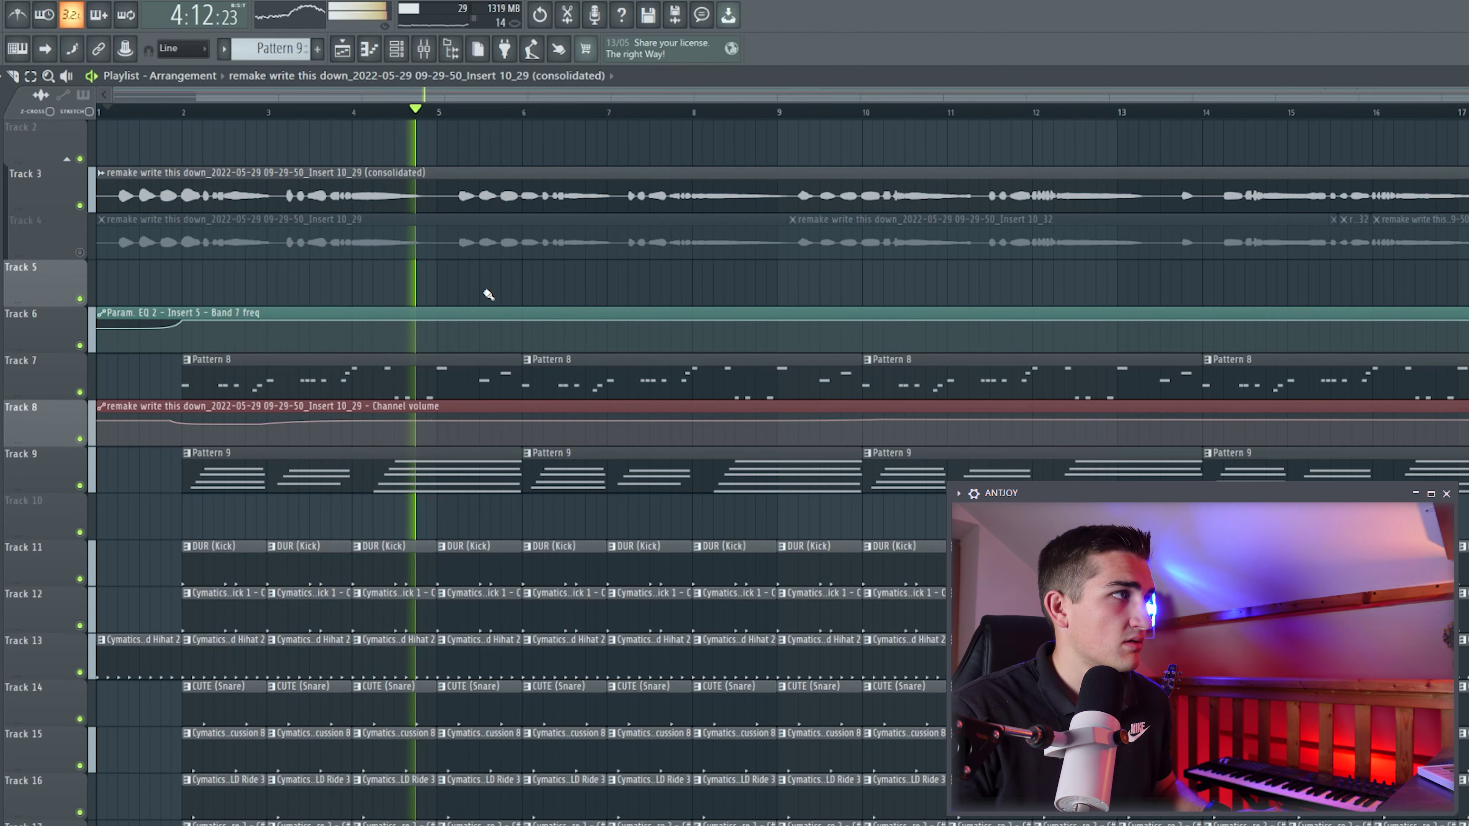
key(space)
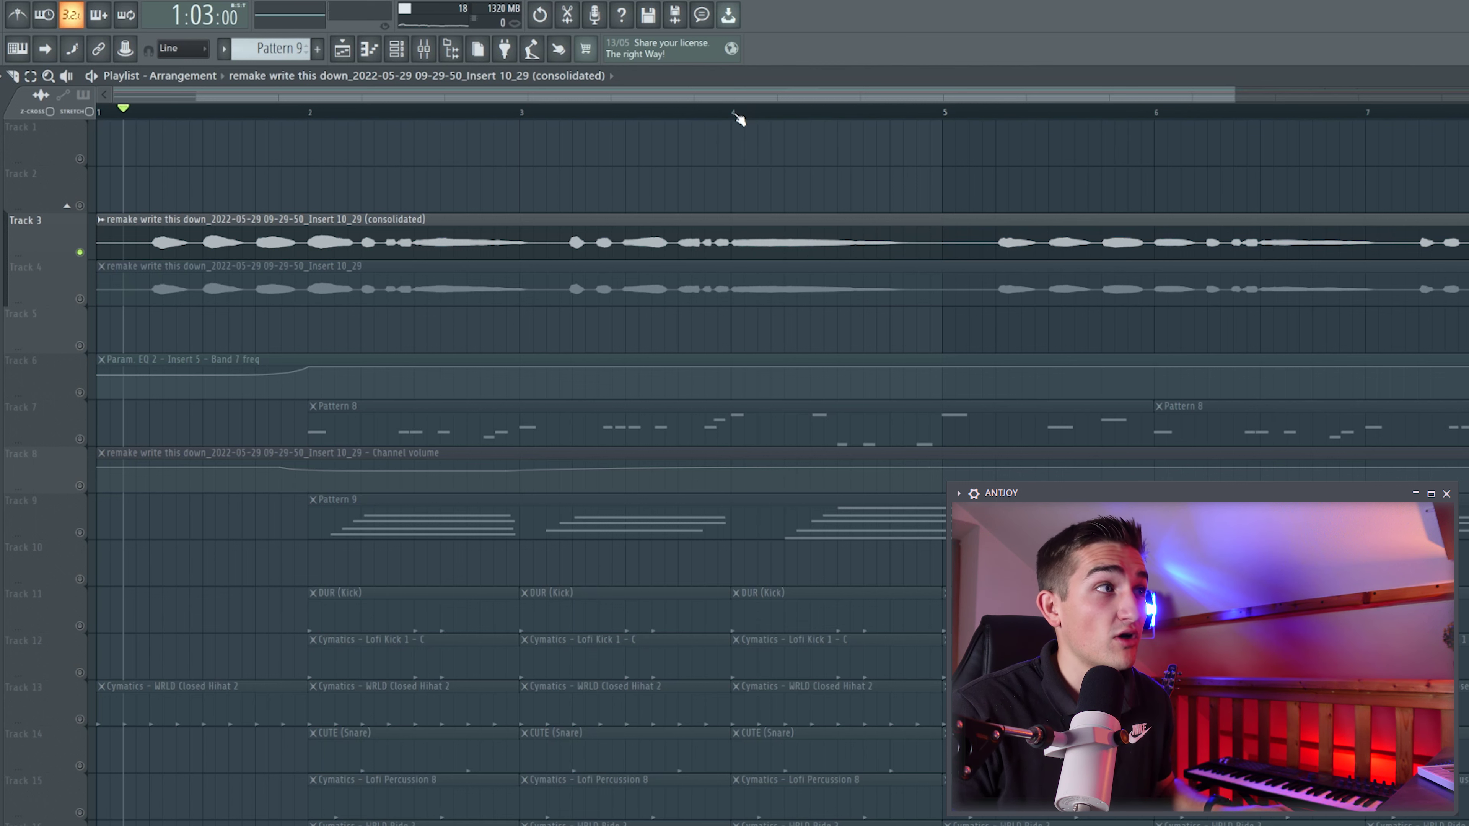
- Play the soloed Track 3 vocal from bar 4, view the mixer, and replay the vocal from 3:03:00
key(space)
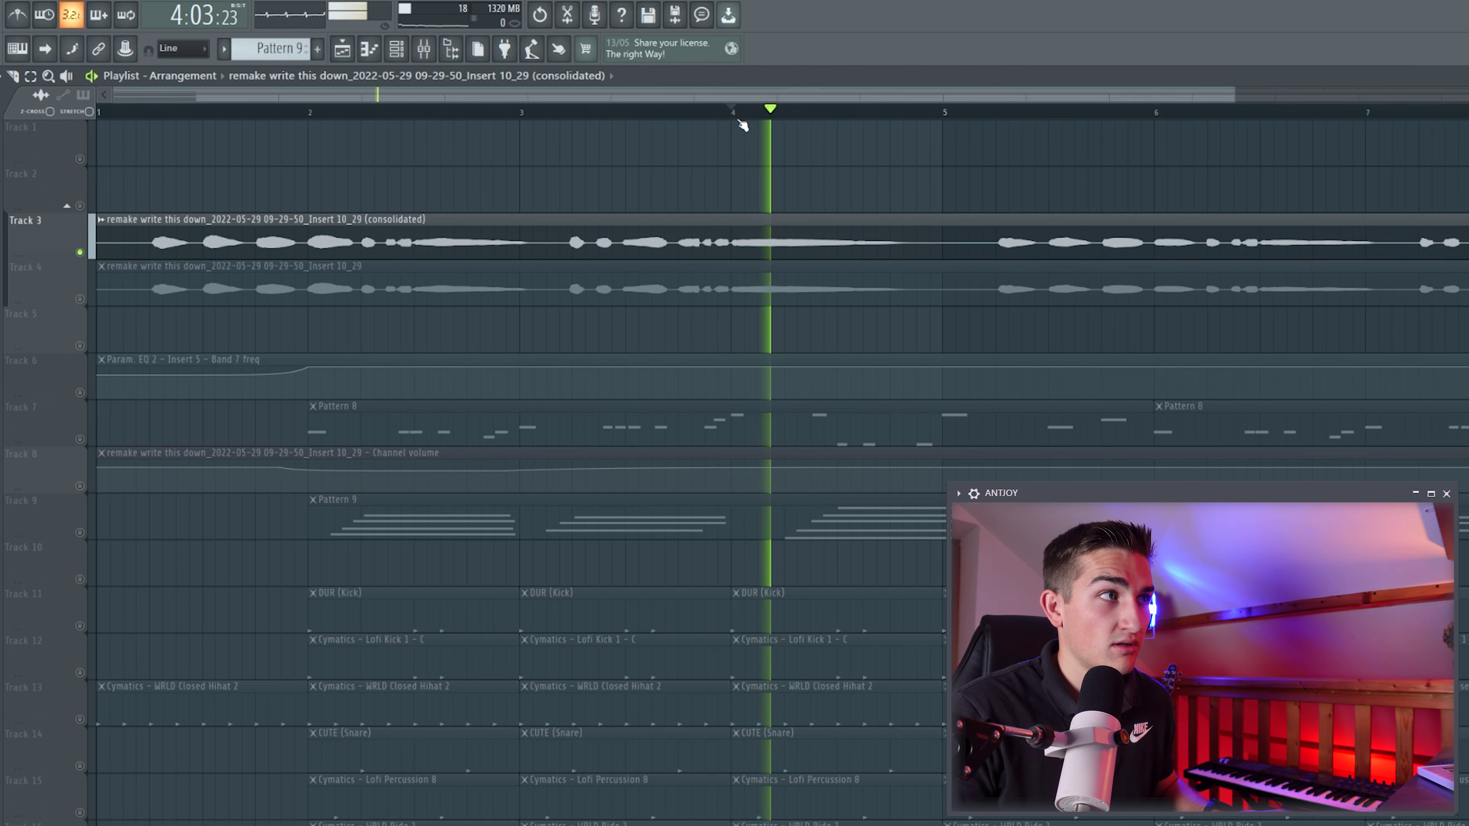
key(space)
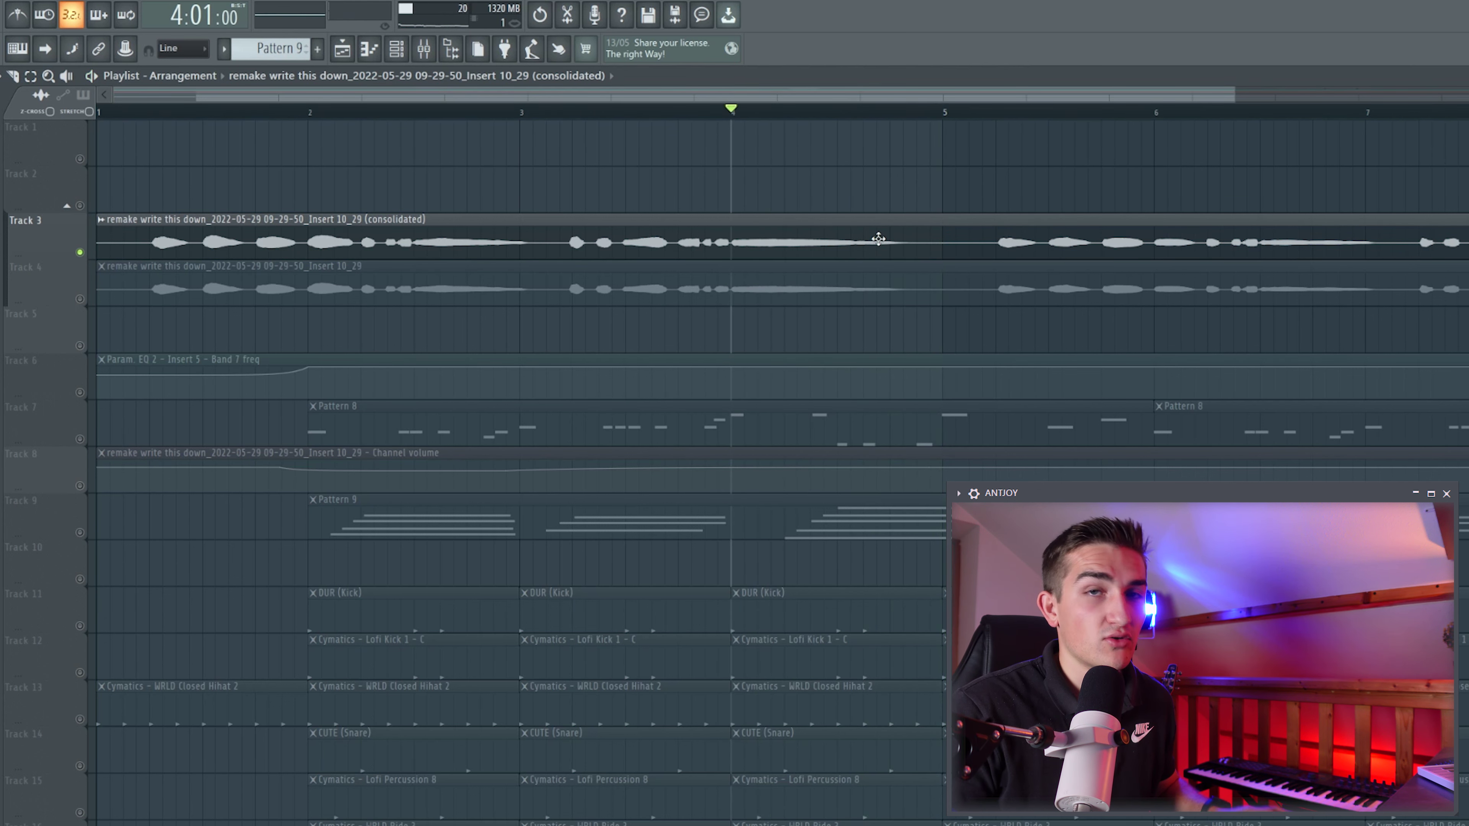
click(434, 56)
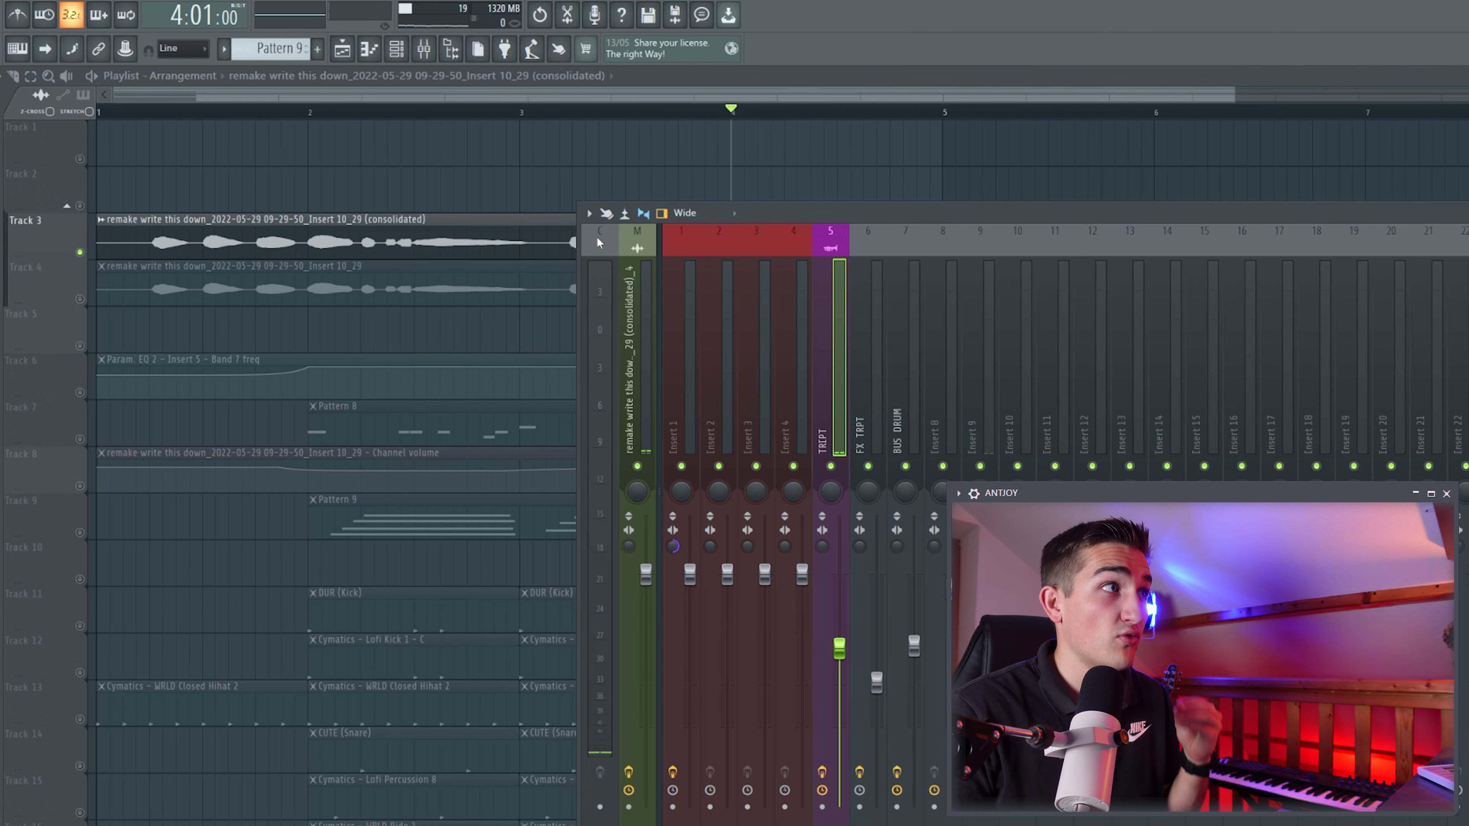
click(553, 111)
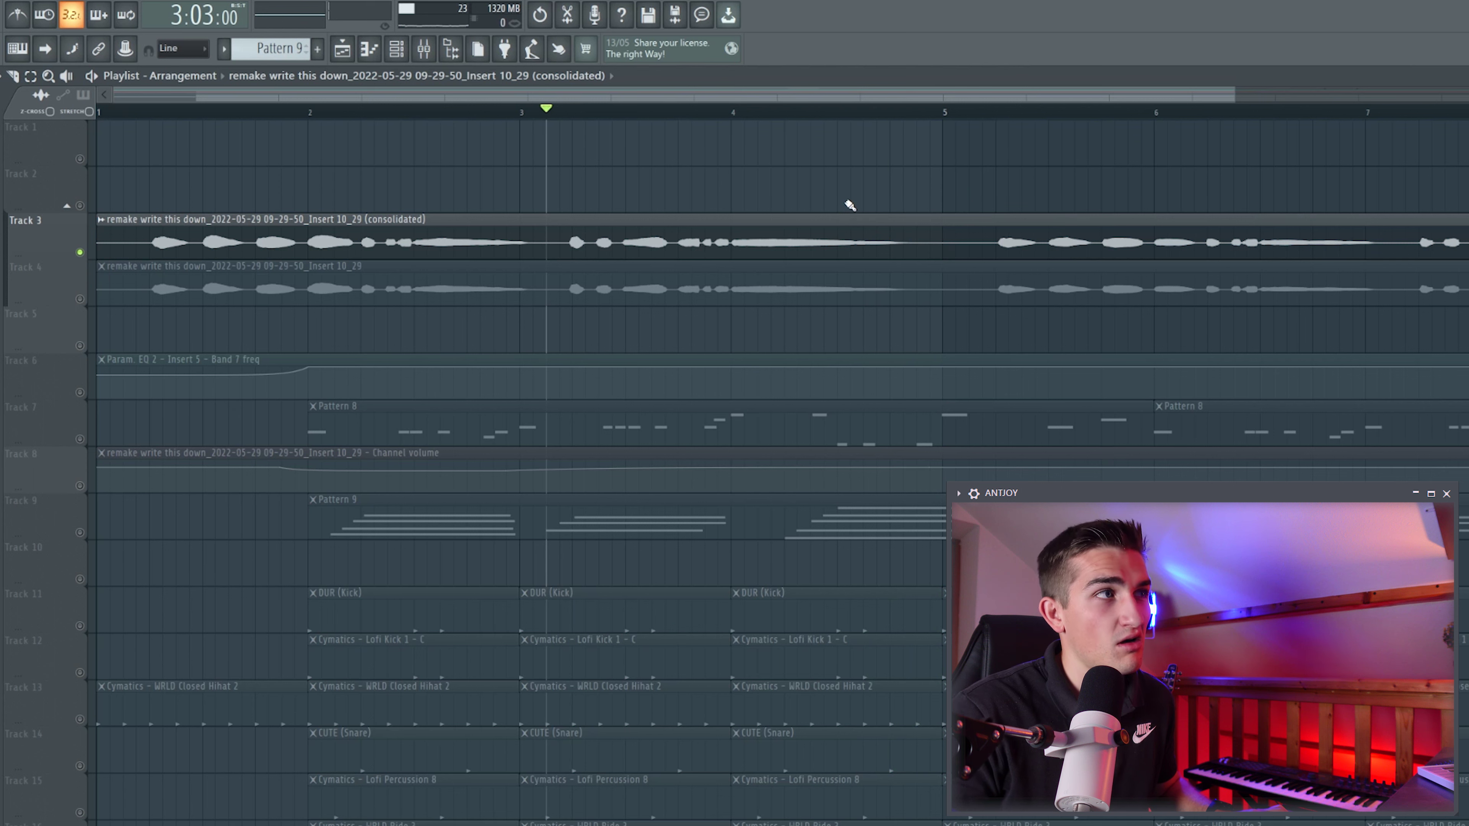
key(space)
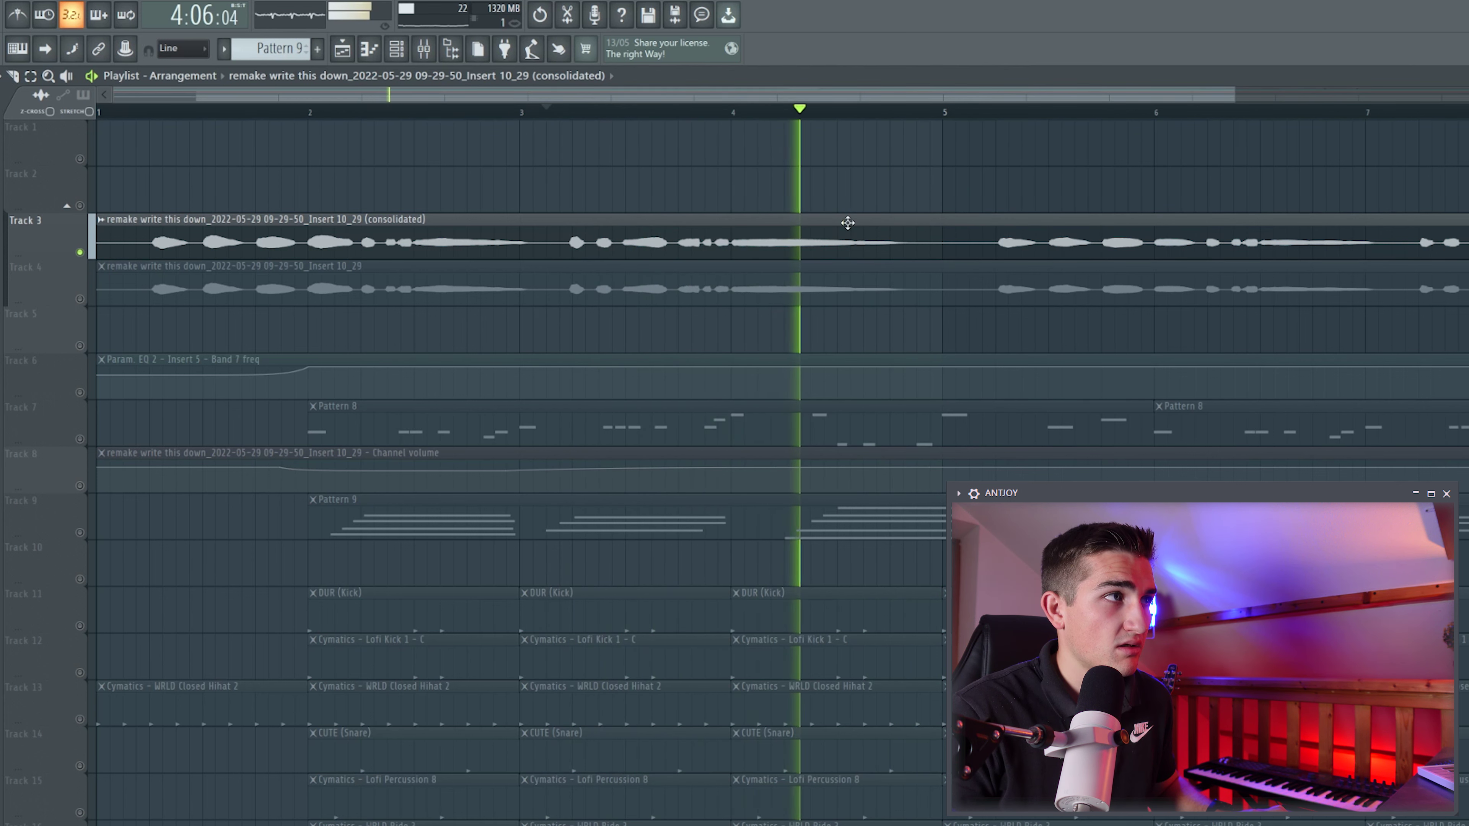
key(space)
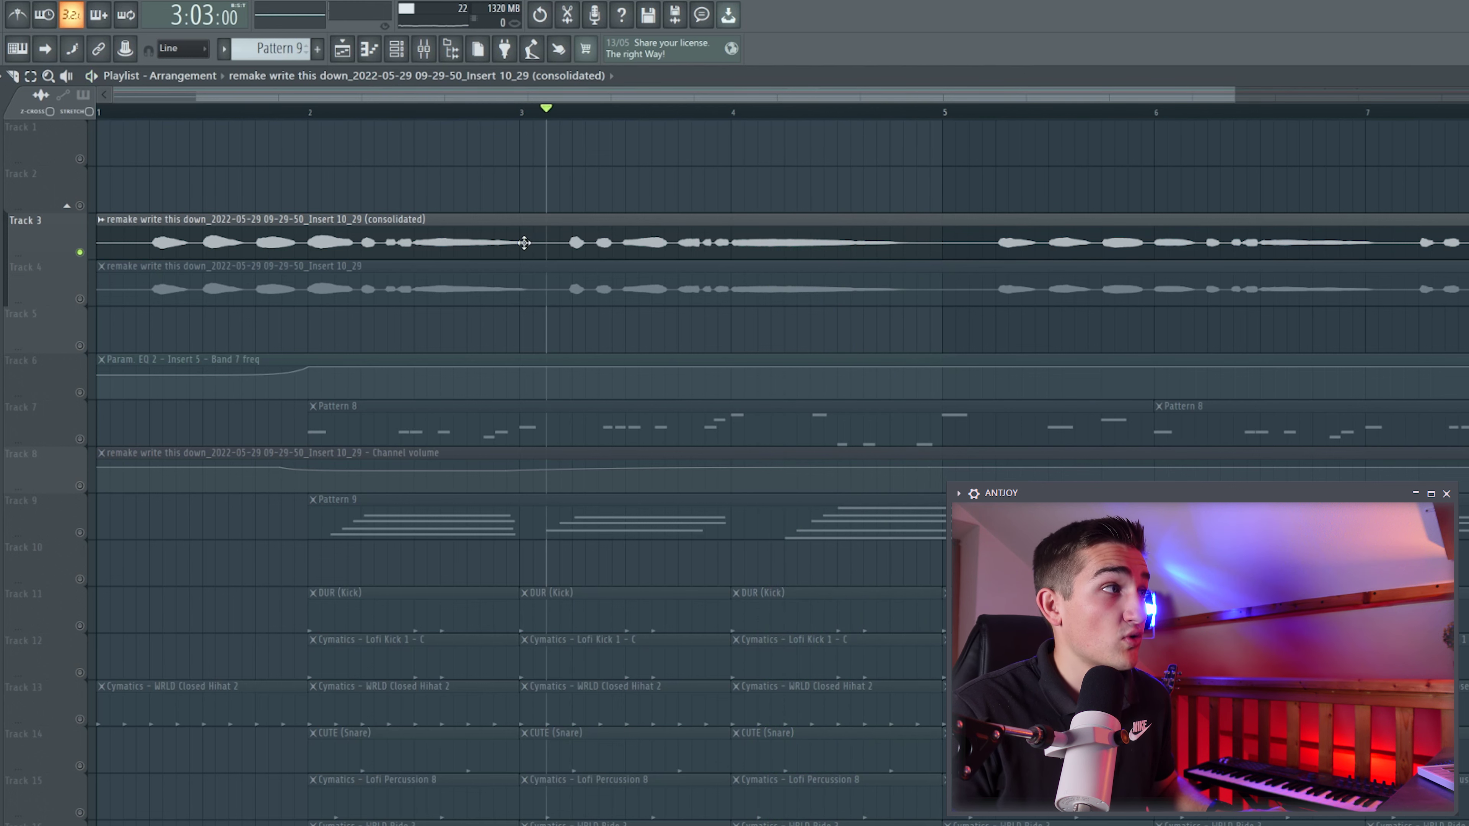
- Open the consolidated Track 3 vocal clip in the Newtone pitch corrector
double_click(718, 242)
right_click(151, 543)
click(243, 627)
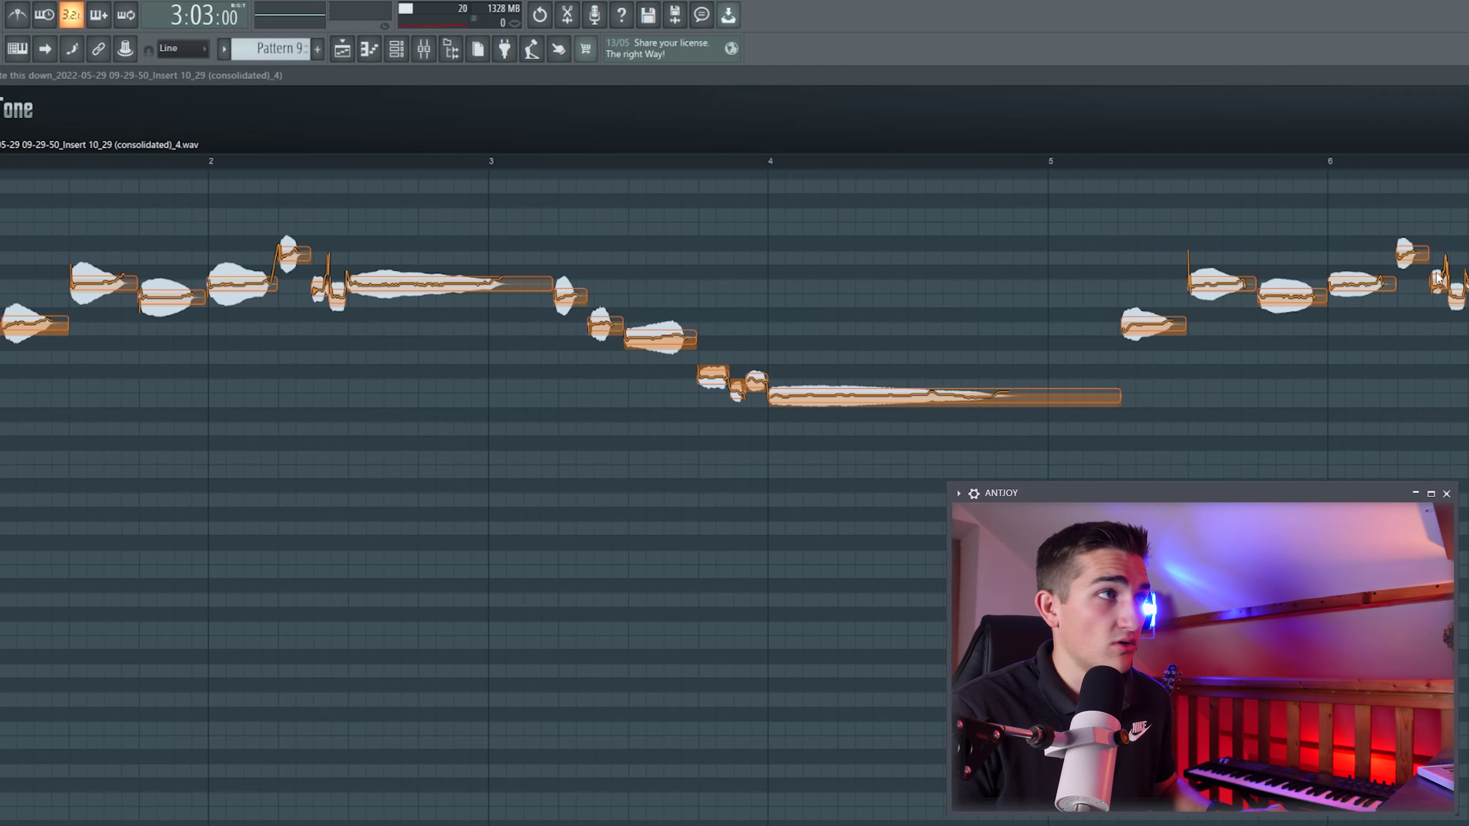
- Slice the long held bar 4 note at the middle of the bar, just before its pitch starts wavering
scroll(397, 377, up, 4)
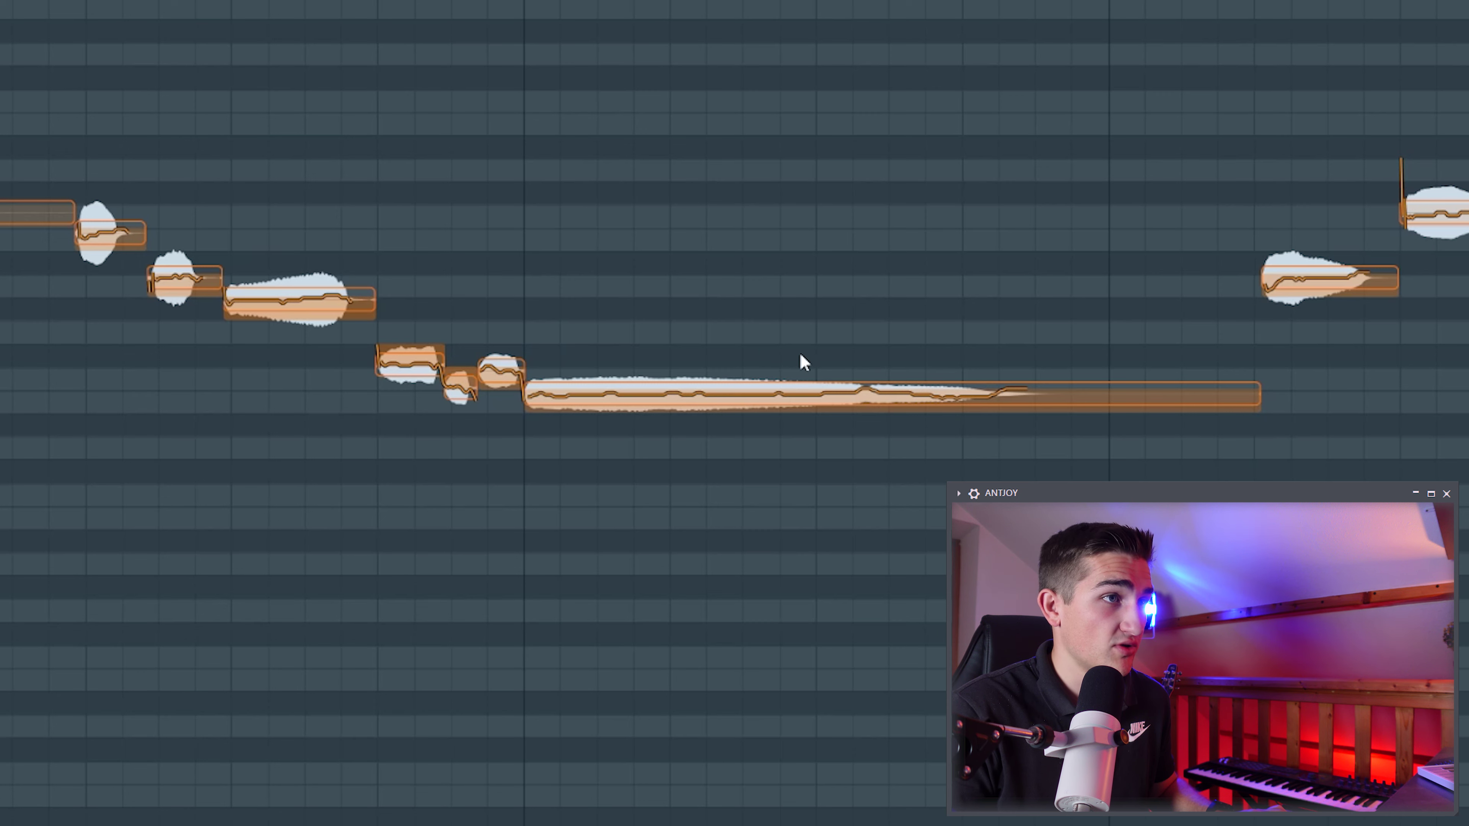
ctrl+scroll(879, 385, up, 2)
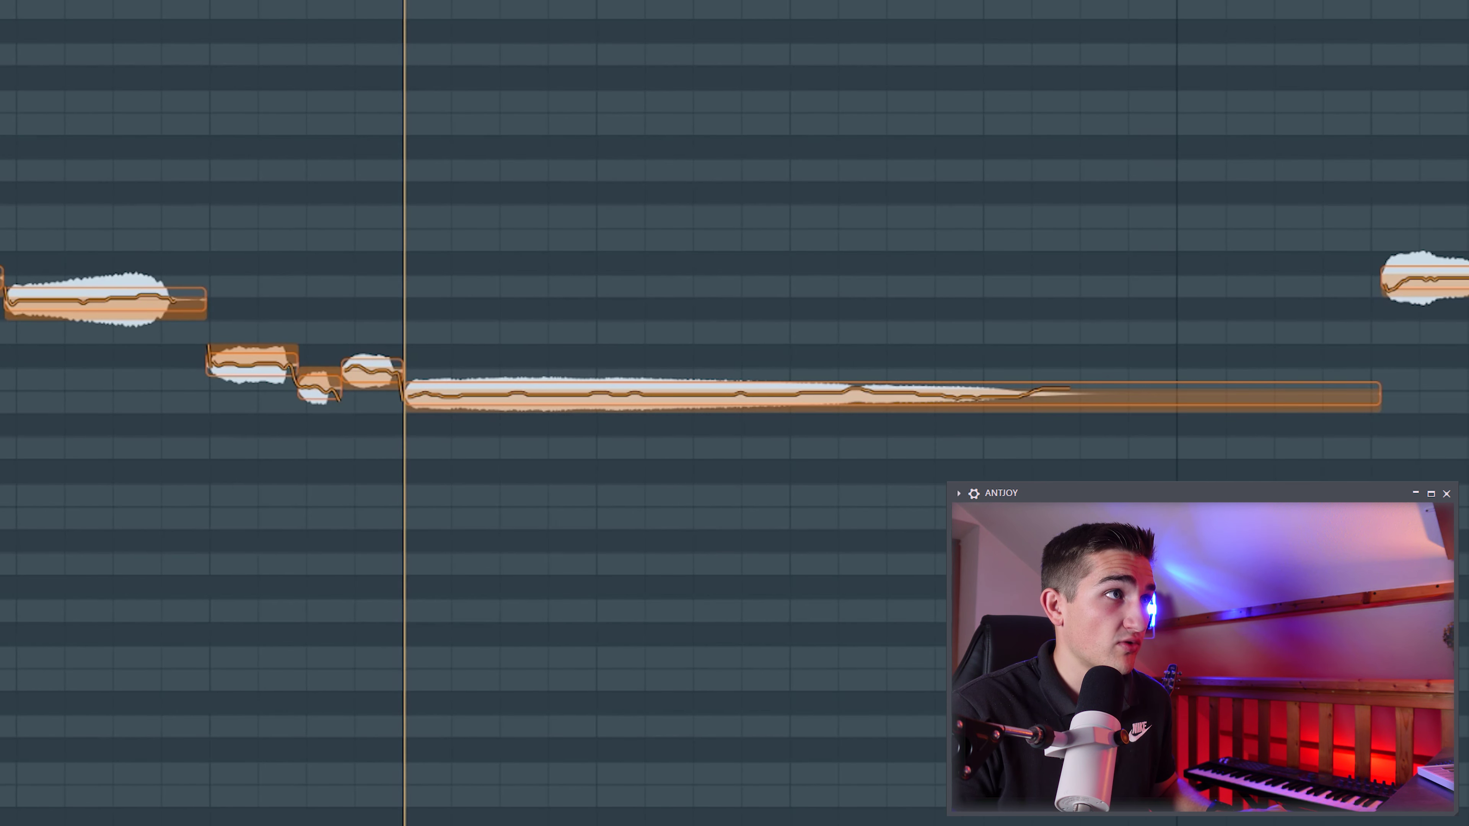
click(948, 404)
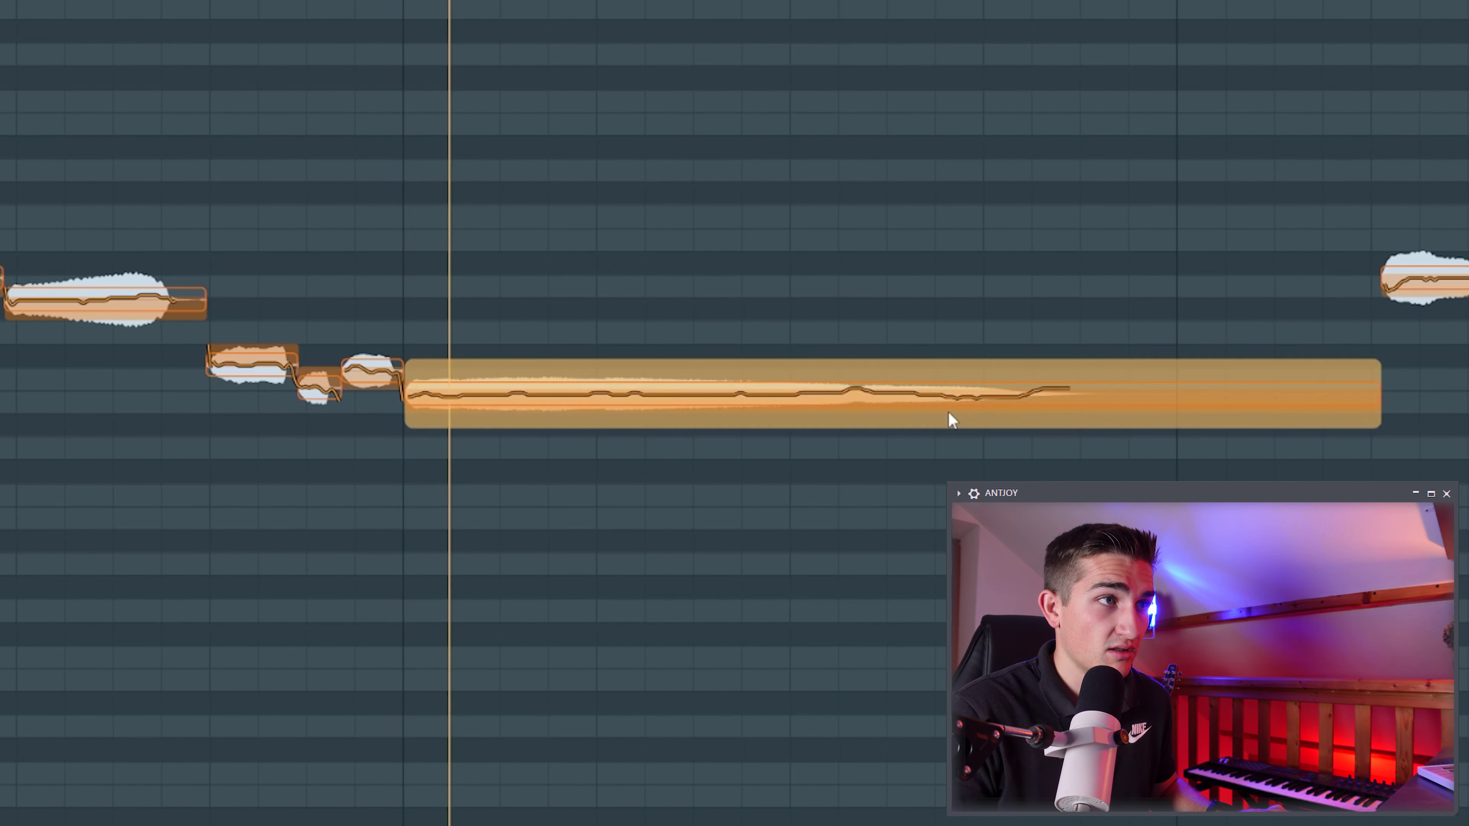
click(1016, 367)
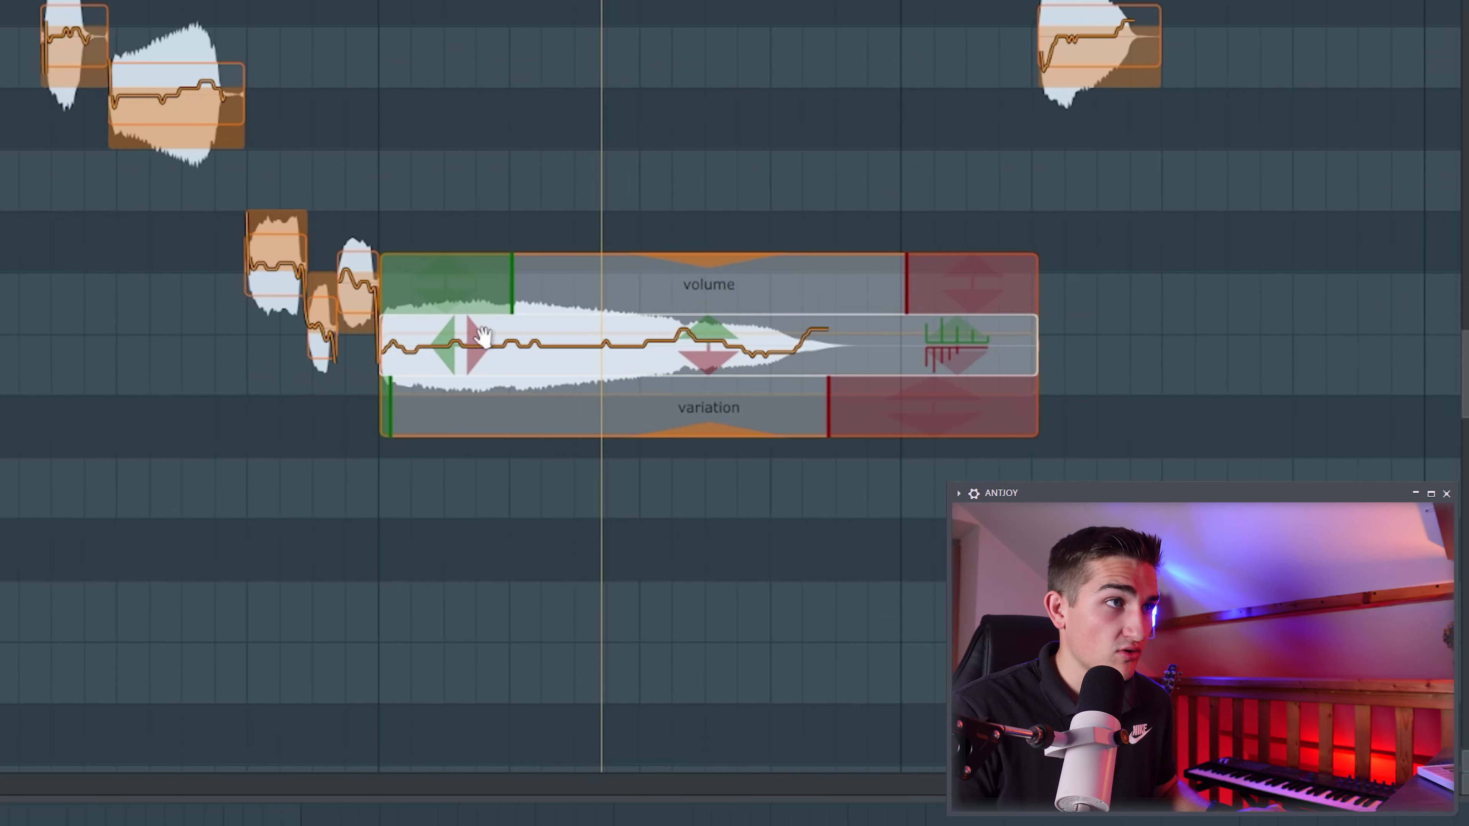
scroll(498, 344, up, 1)
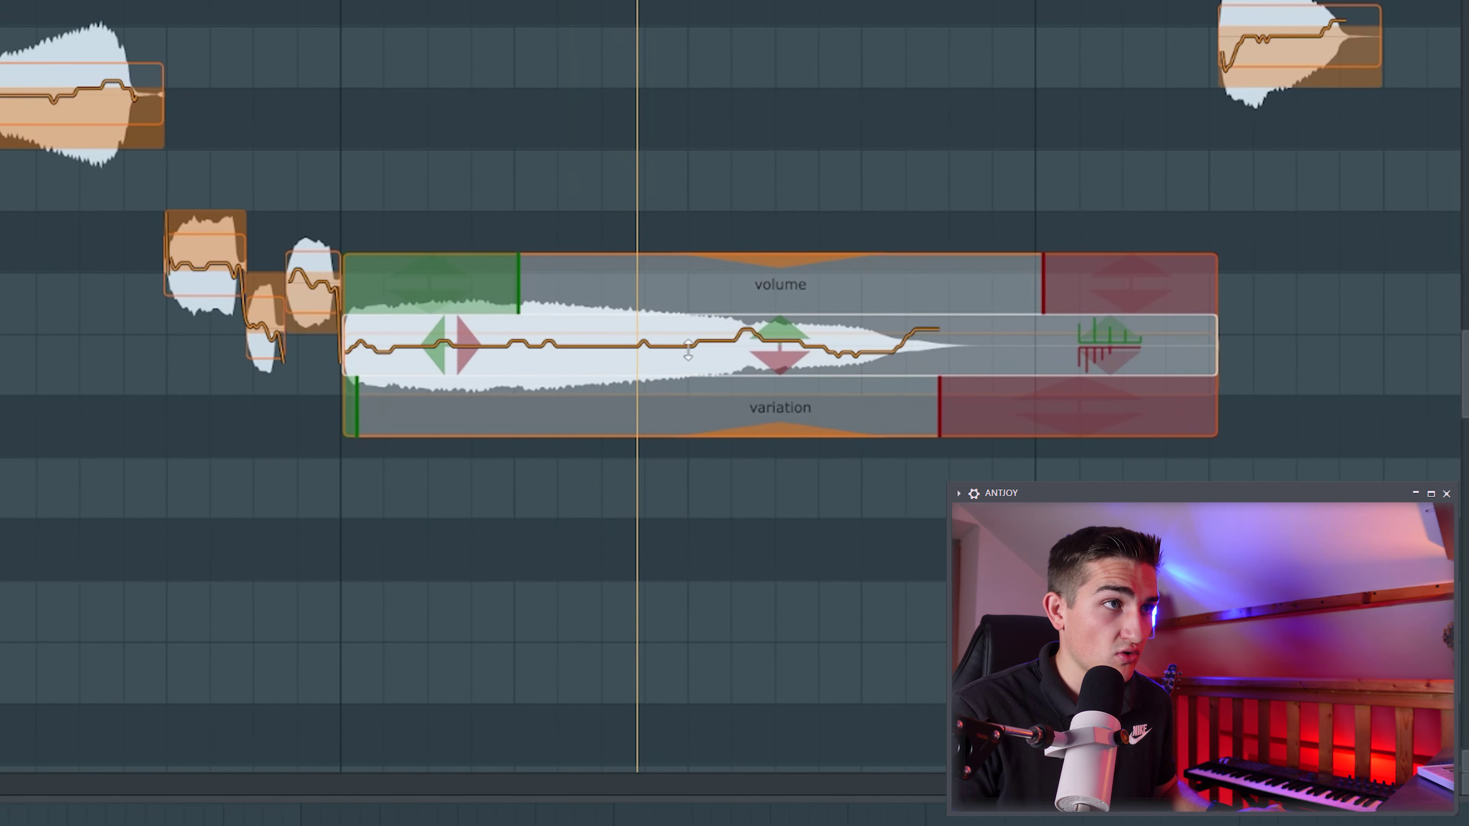
scroll(706, 350, up, 1)
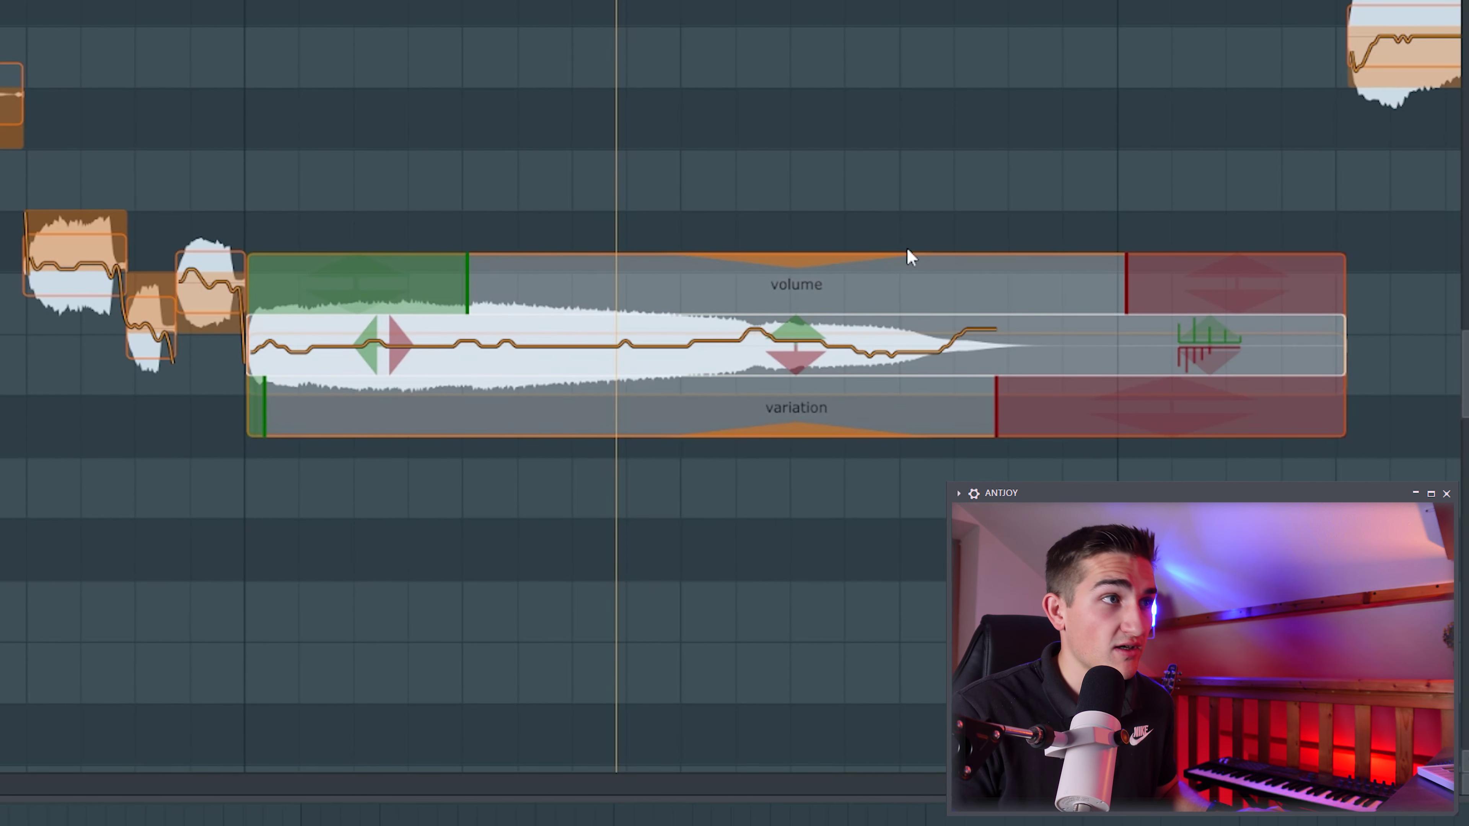
click(711, 349)
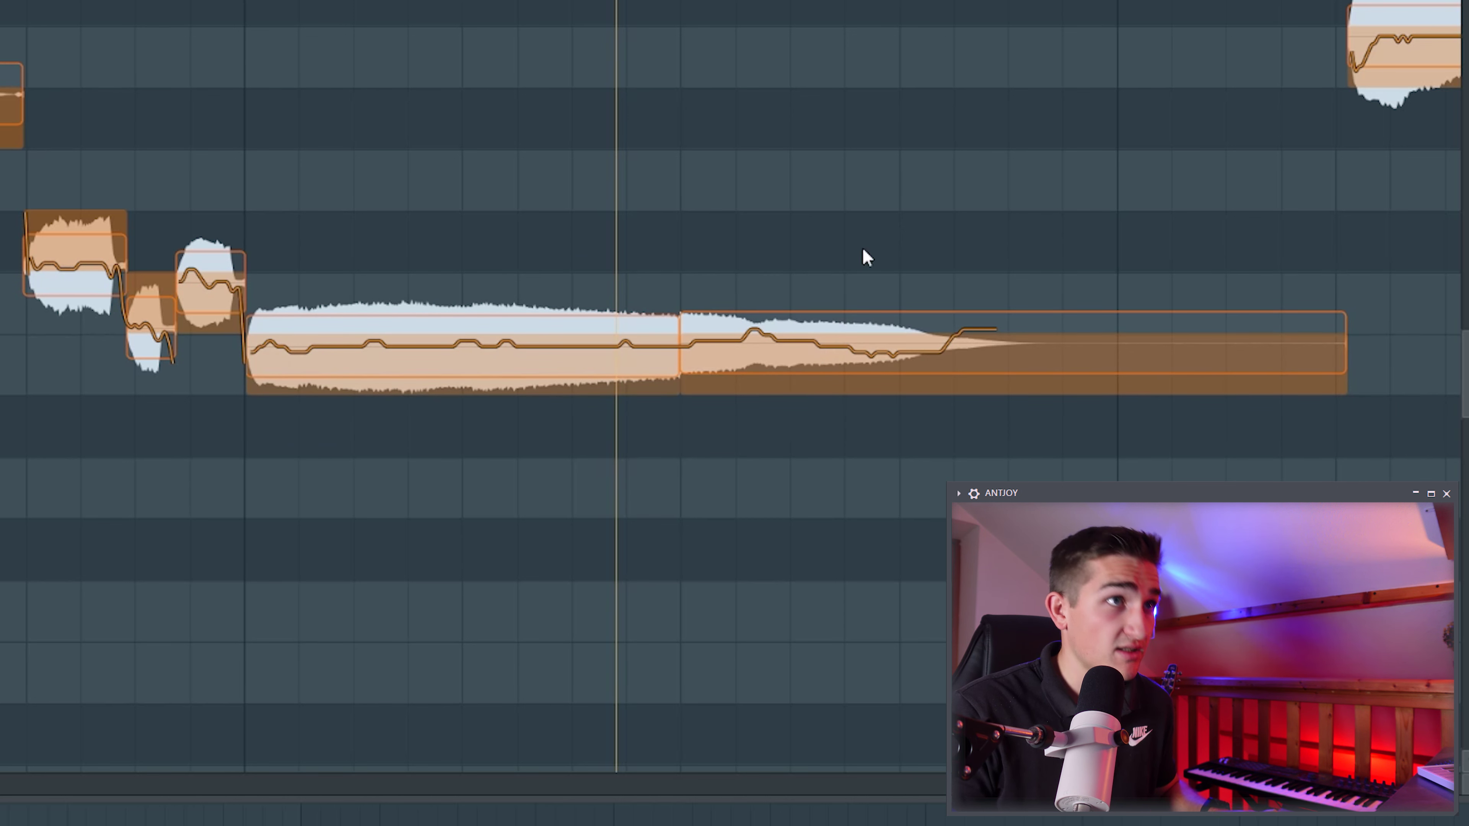
- Flatten the pitch variation of the sliced-off second half of the long bar 4 note
mouse_move(843, 345)
scroll(838, 345, down, 2)
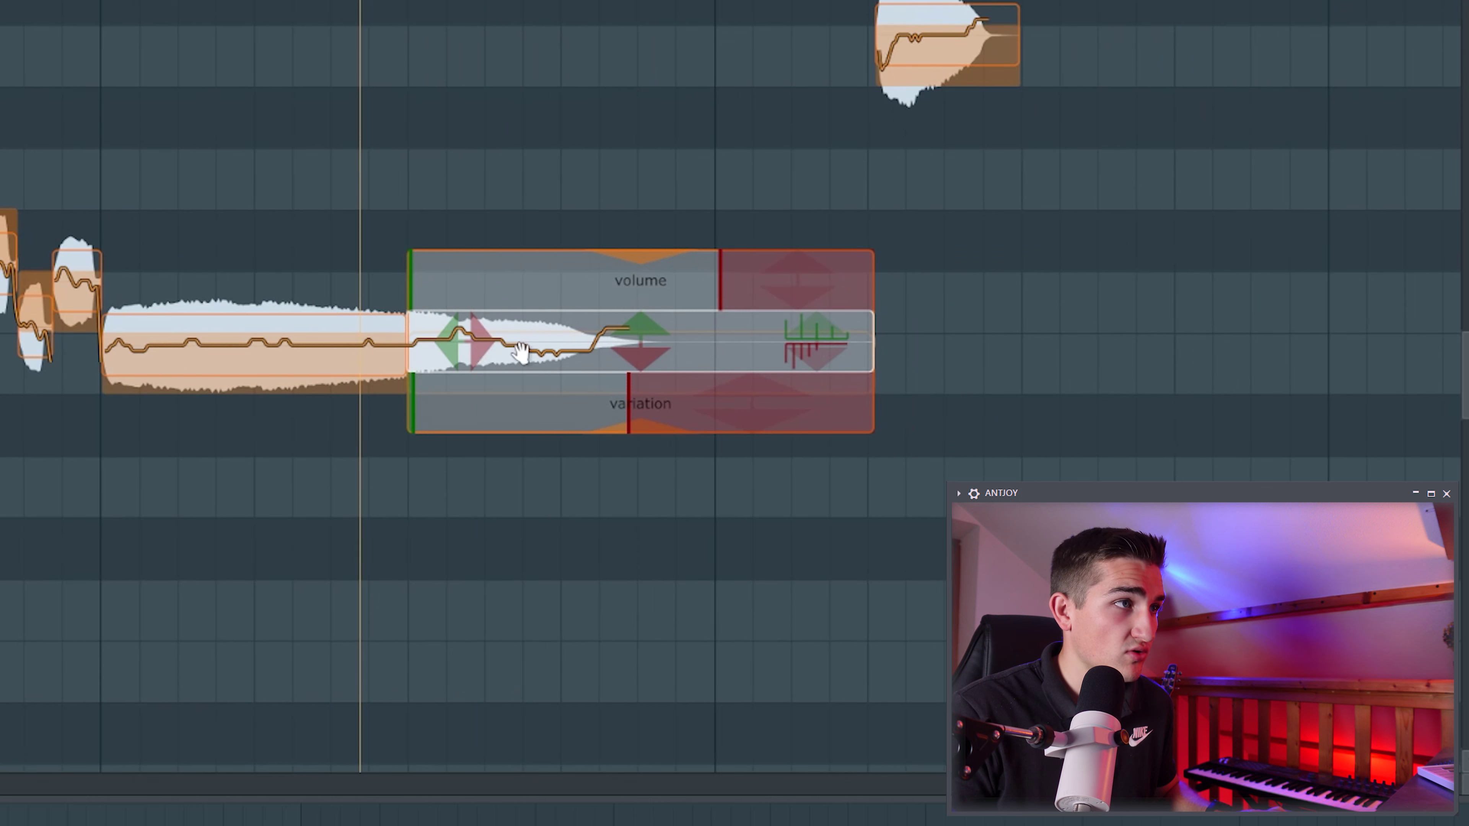
mouse_move(638, 434)
mouse_down()
mouse_move(622, 168)
mouse_move(642, 425)
mouse_move(653, 305)
mouse_move(650, 317)
mouse_up()
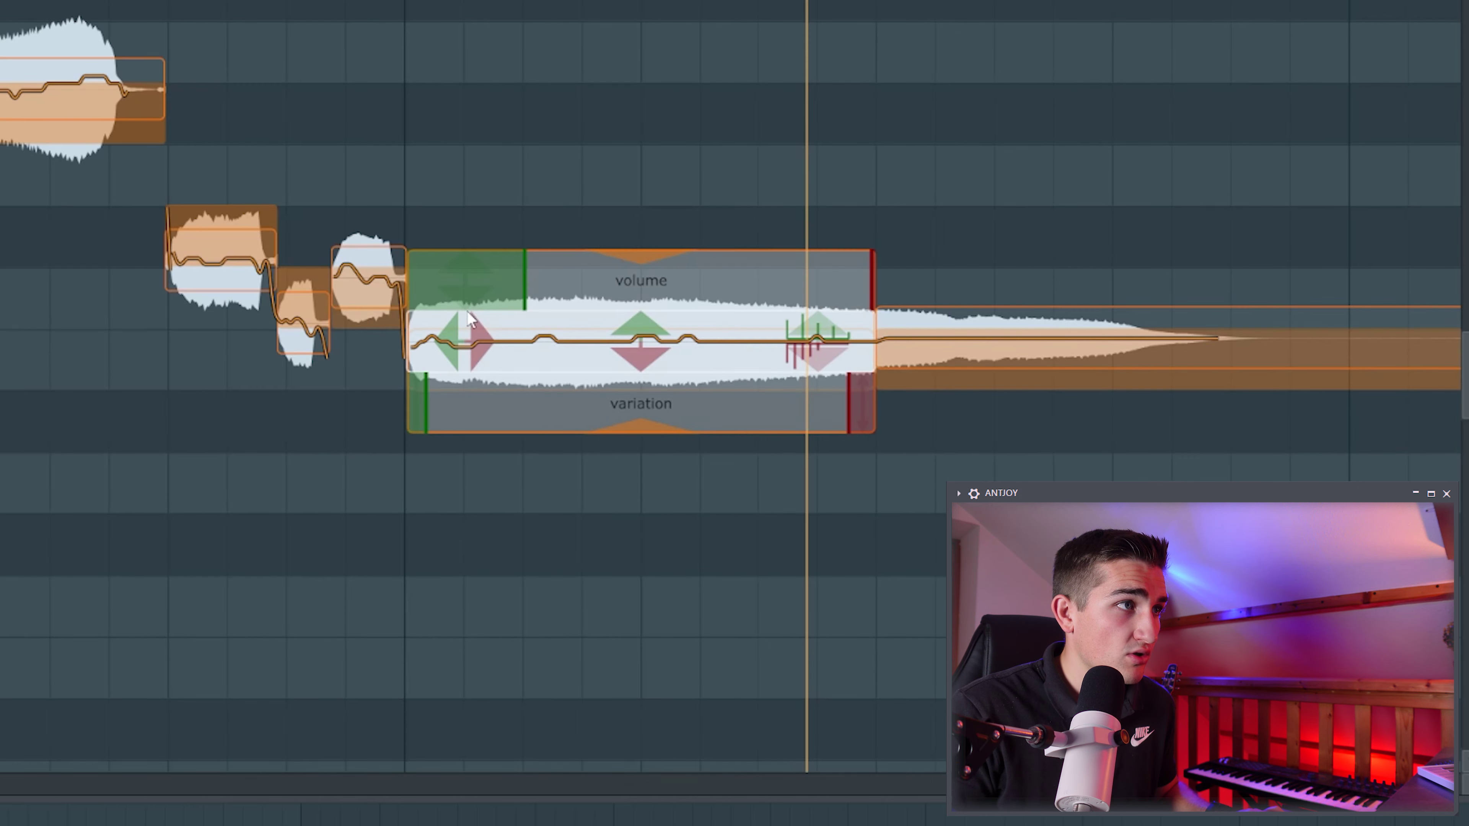
- Set the fade-in gain to 122% on the first half of the long bar 4 note, and adjust the second half's fades and volume
drag(475, 304, 476, 304)
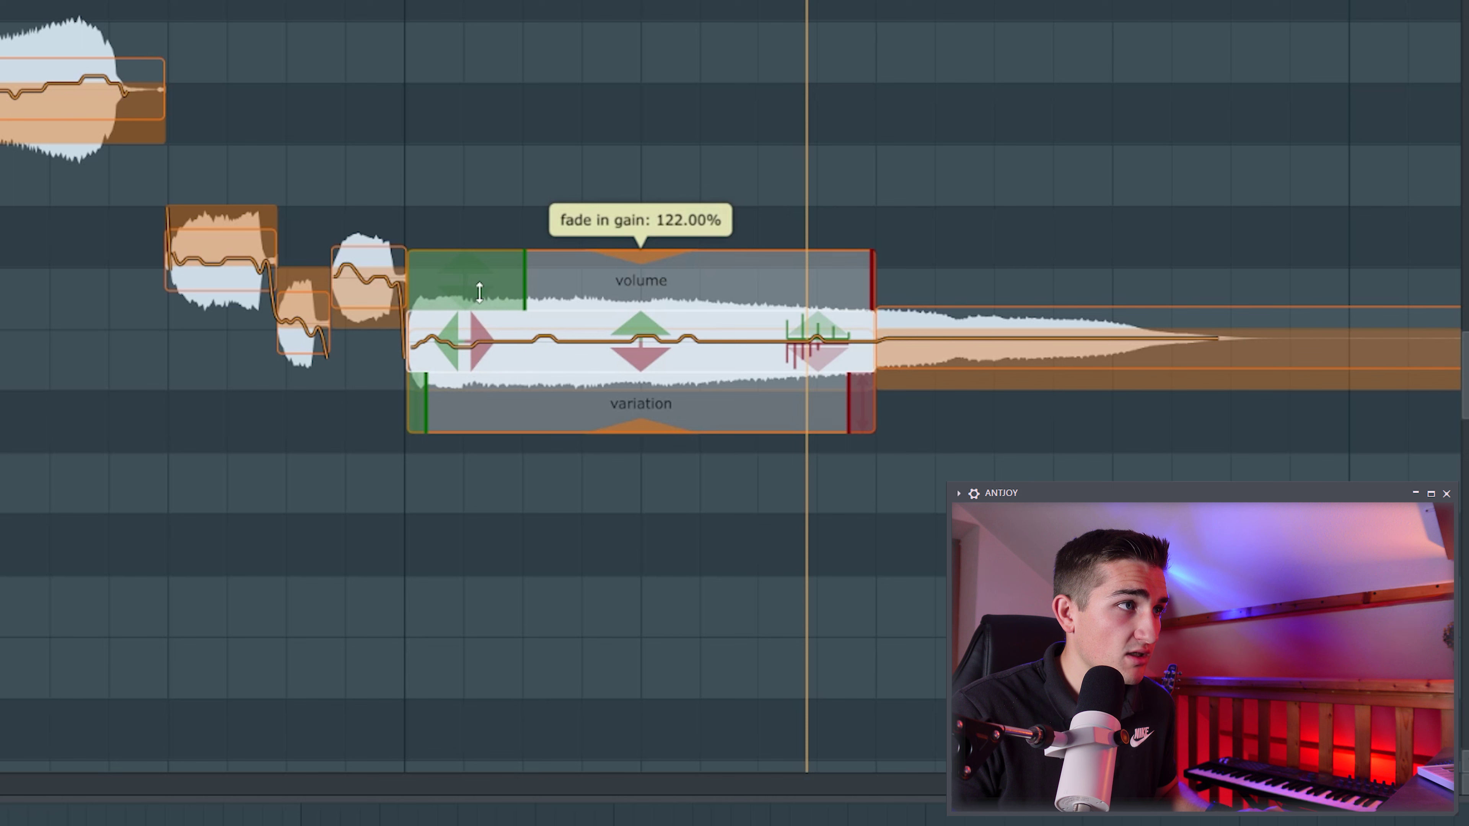
double_click(1033, 349)
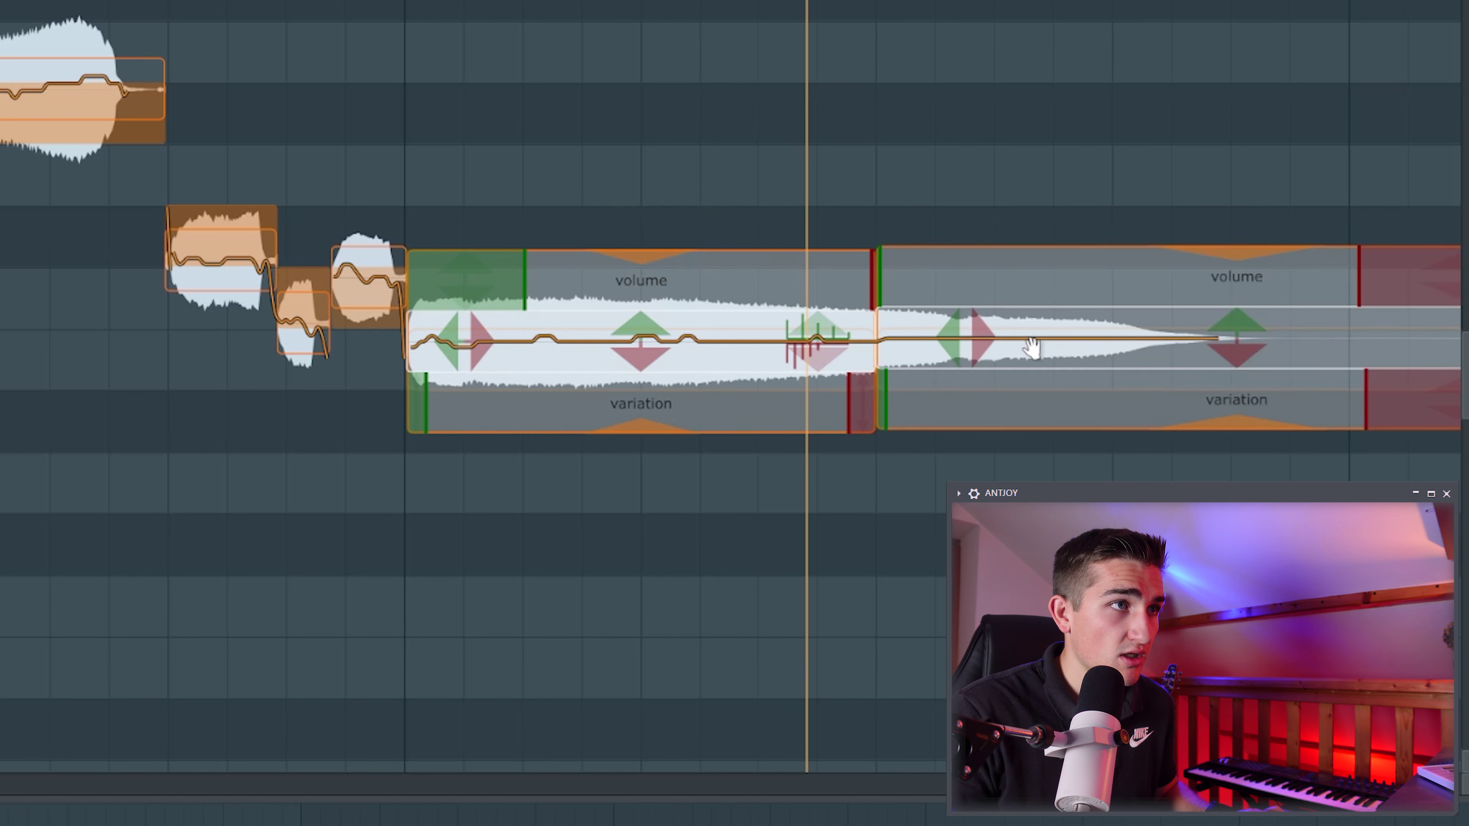
drag(411, 278, 446, 302)
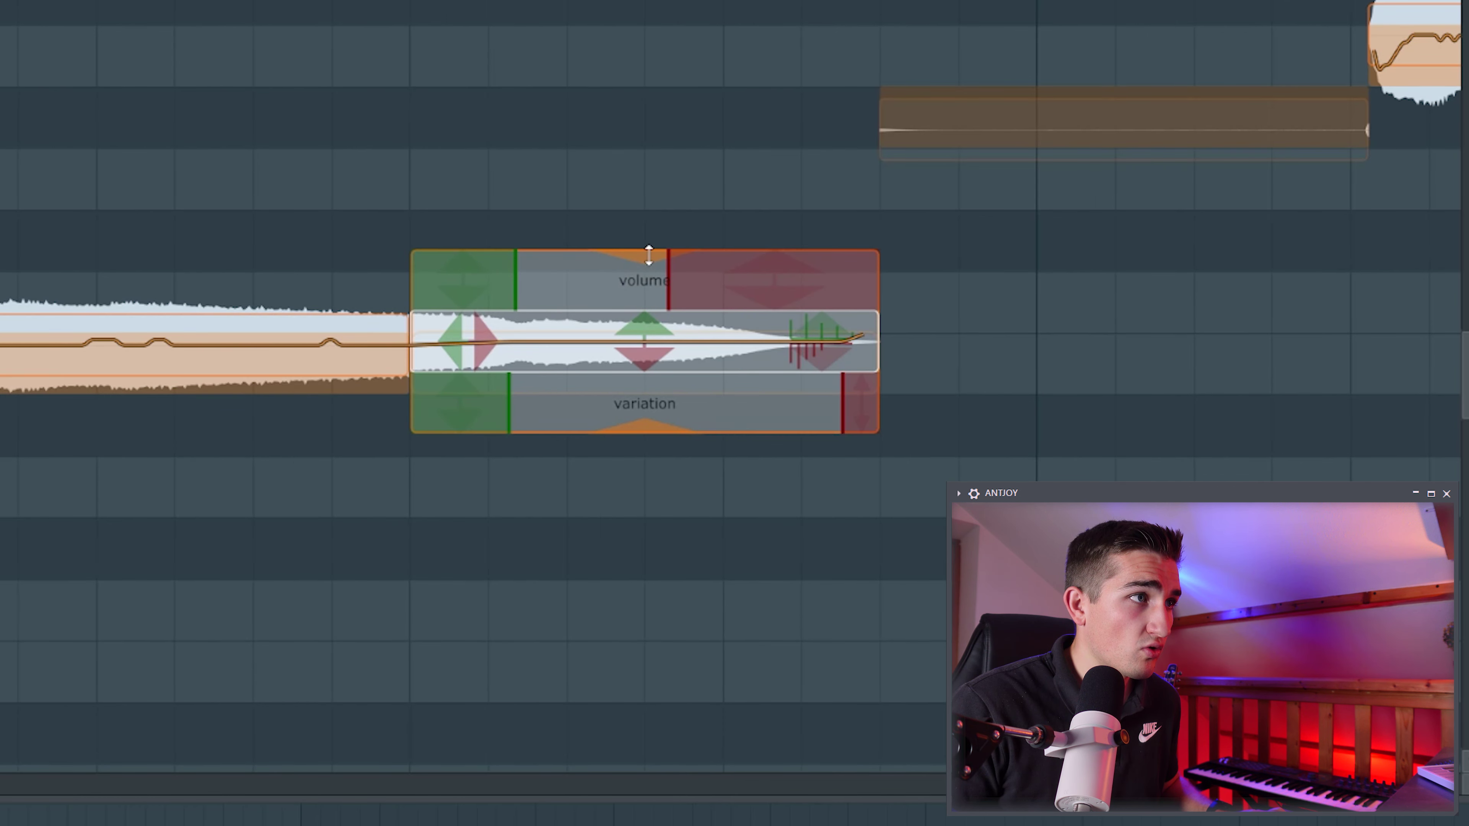
drag(649, 254, 646, 268)
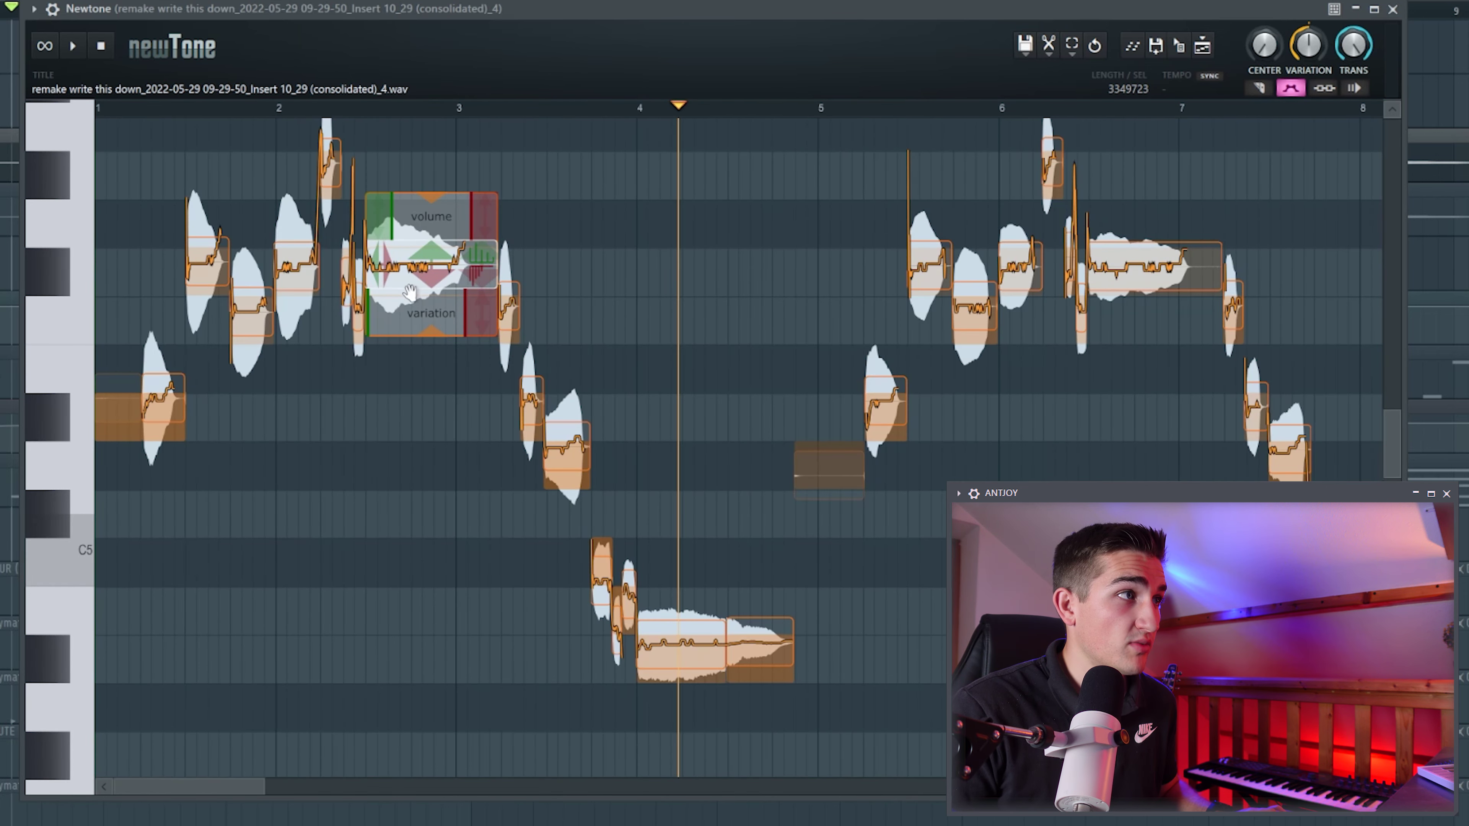
- Reduce the pitch variation of the long held note running from bar 2 into bar 3 to 37.5%
scroll(409, 292, up, 5)
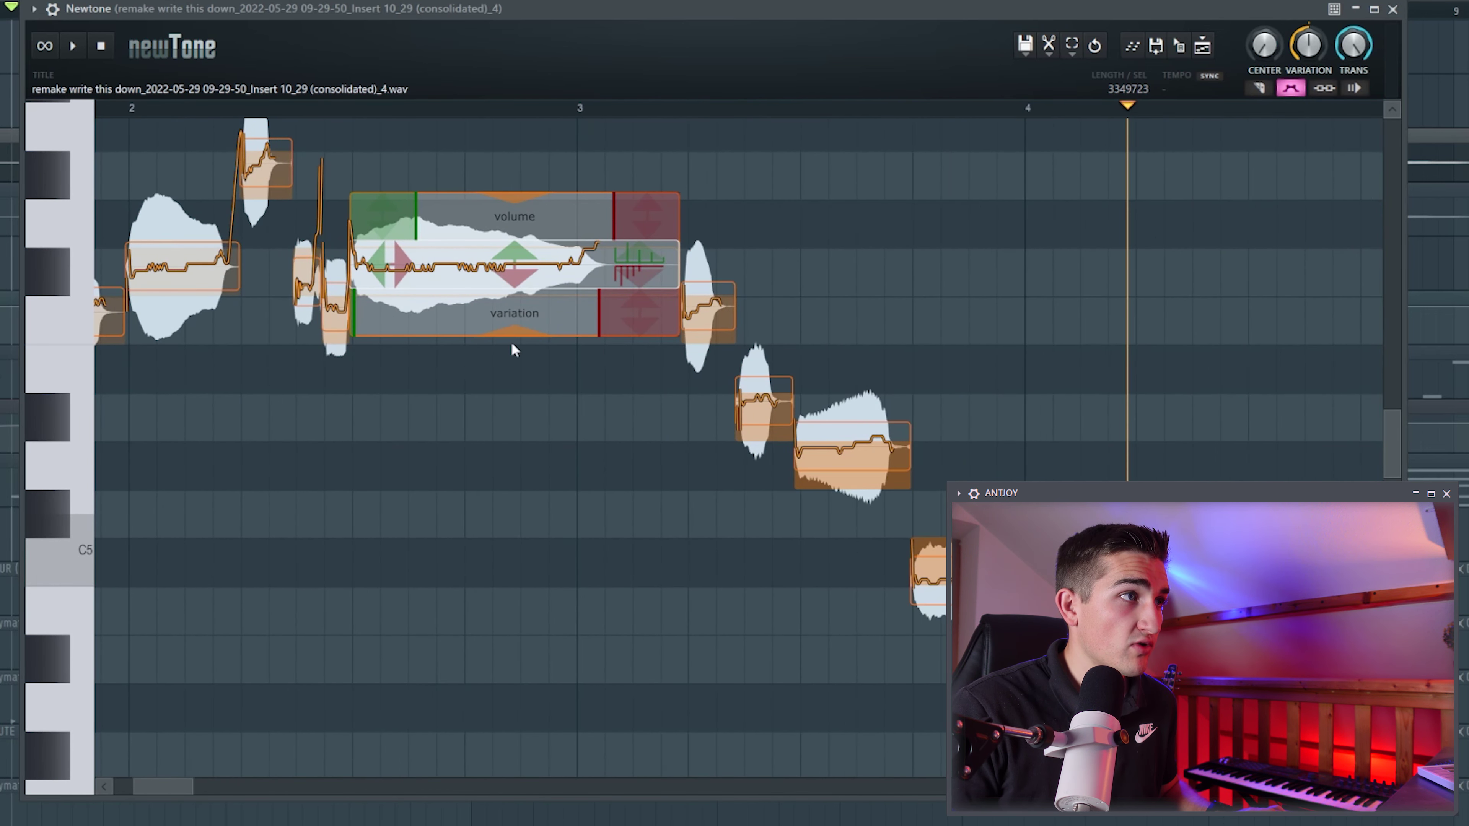
drag(519, 335, 522, 331)
drag(527, 250, 527, 226)
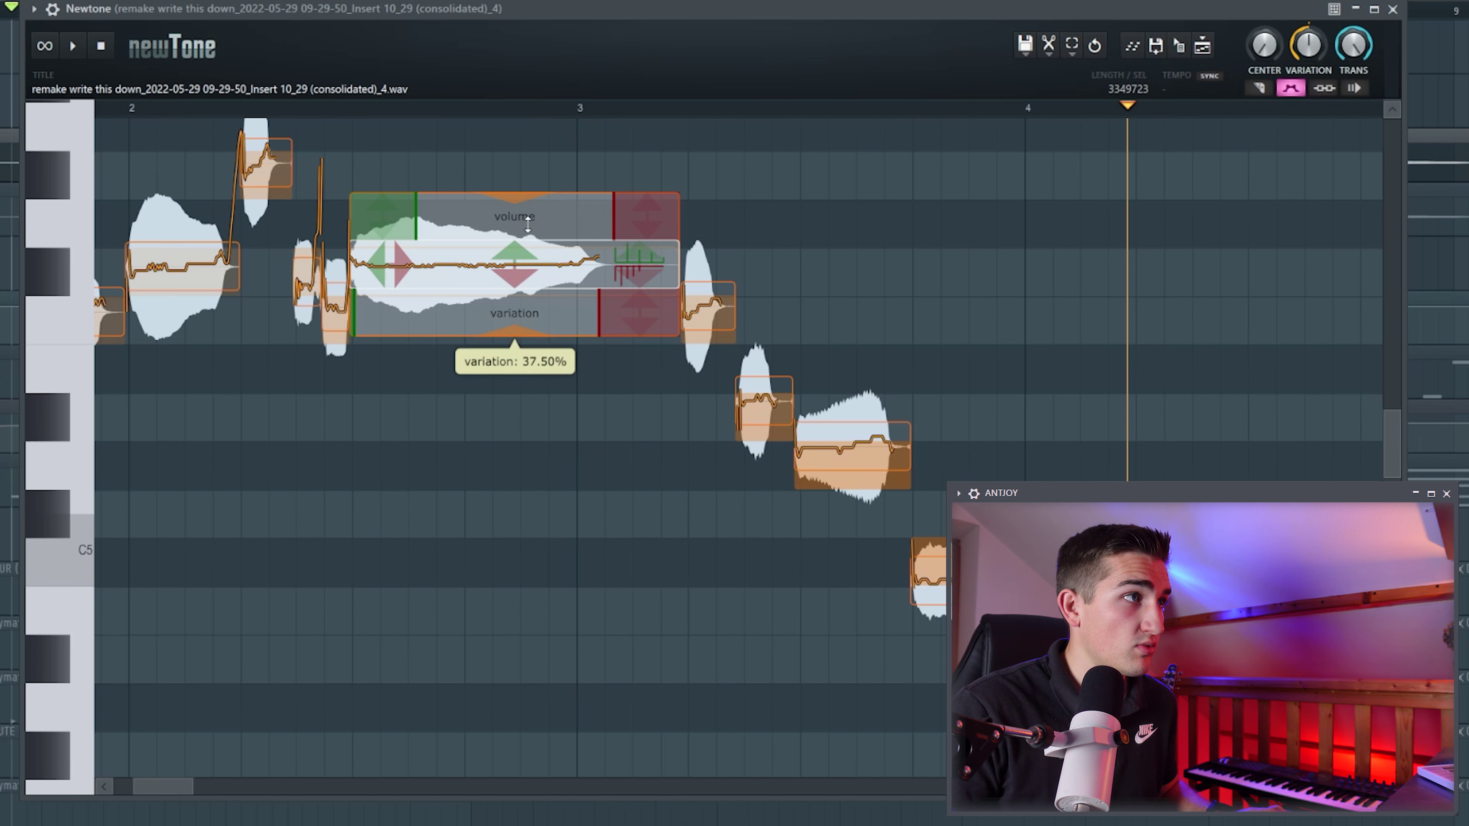
- Set the pitch variation to 53% on the longer descending note in the second half of bar 3
click(172, 250)
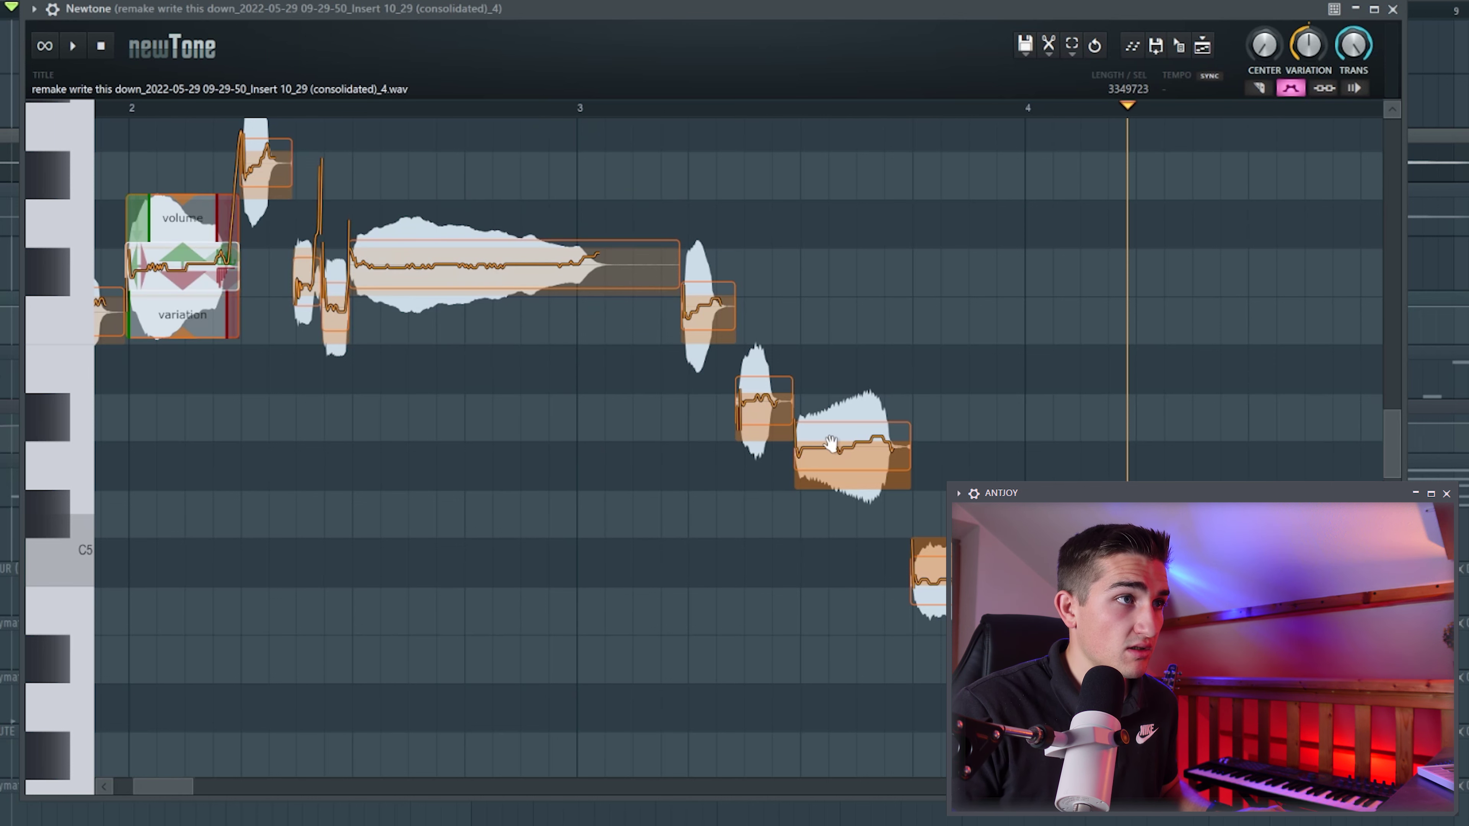
click(844, 462)
scroll(846, 473, up, 4)
drag(745, 509, 746, 491)
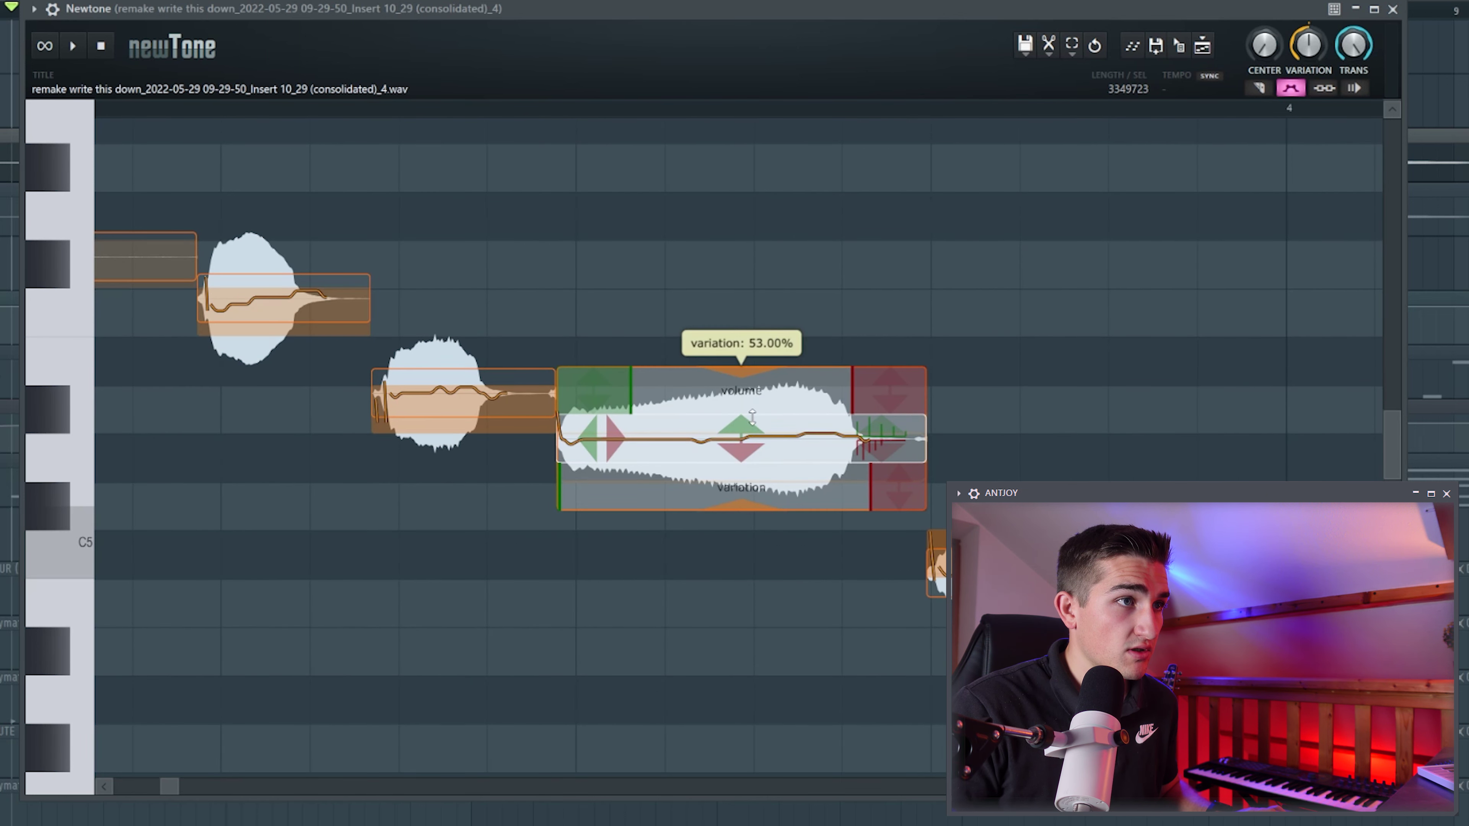
- Set the pitch variation to 61% on the short note just before the long bar 4 note
scroll(675, 589, down, 2)
click(622, 606)
click(981, 623)
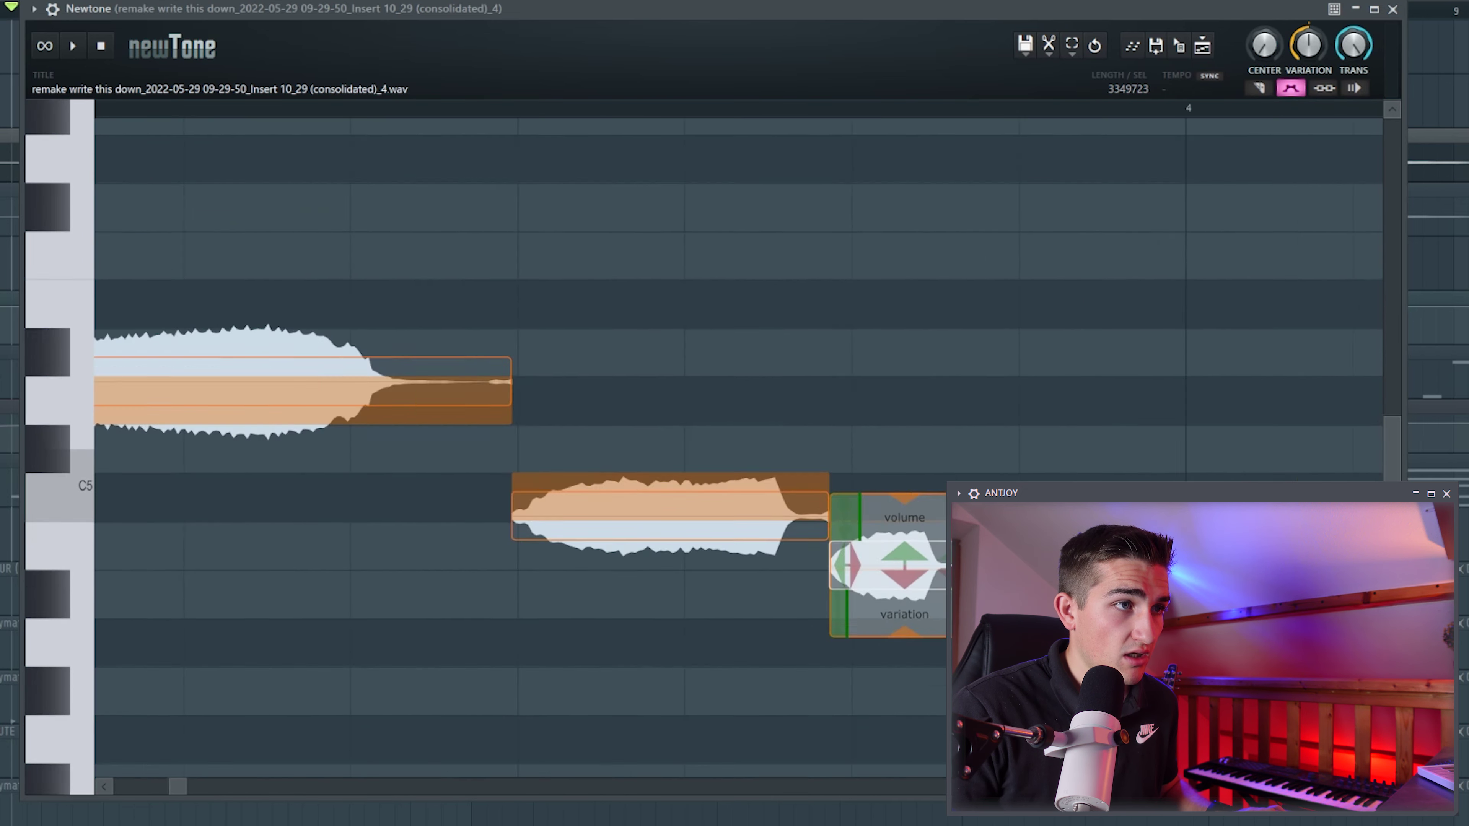
drag(770, 508, 770, 453)
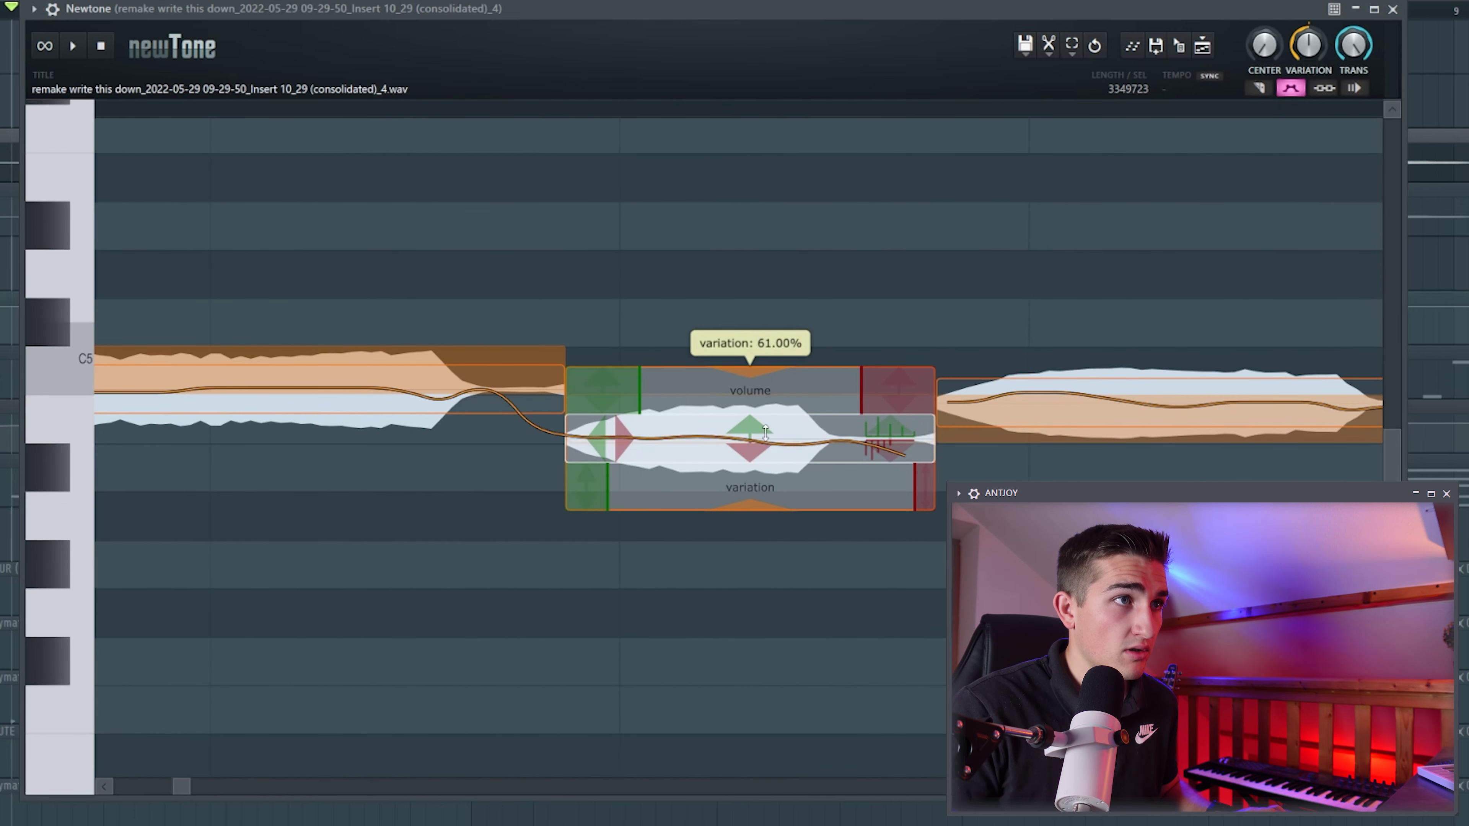
- Lengthen the ramp-in of the first sung note in bar 1, setting the ramp-in to 12% and the variation to 61%
scroll(119, 477, up, 2)
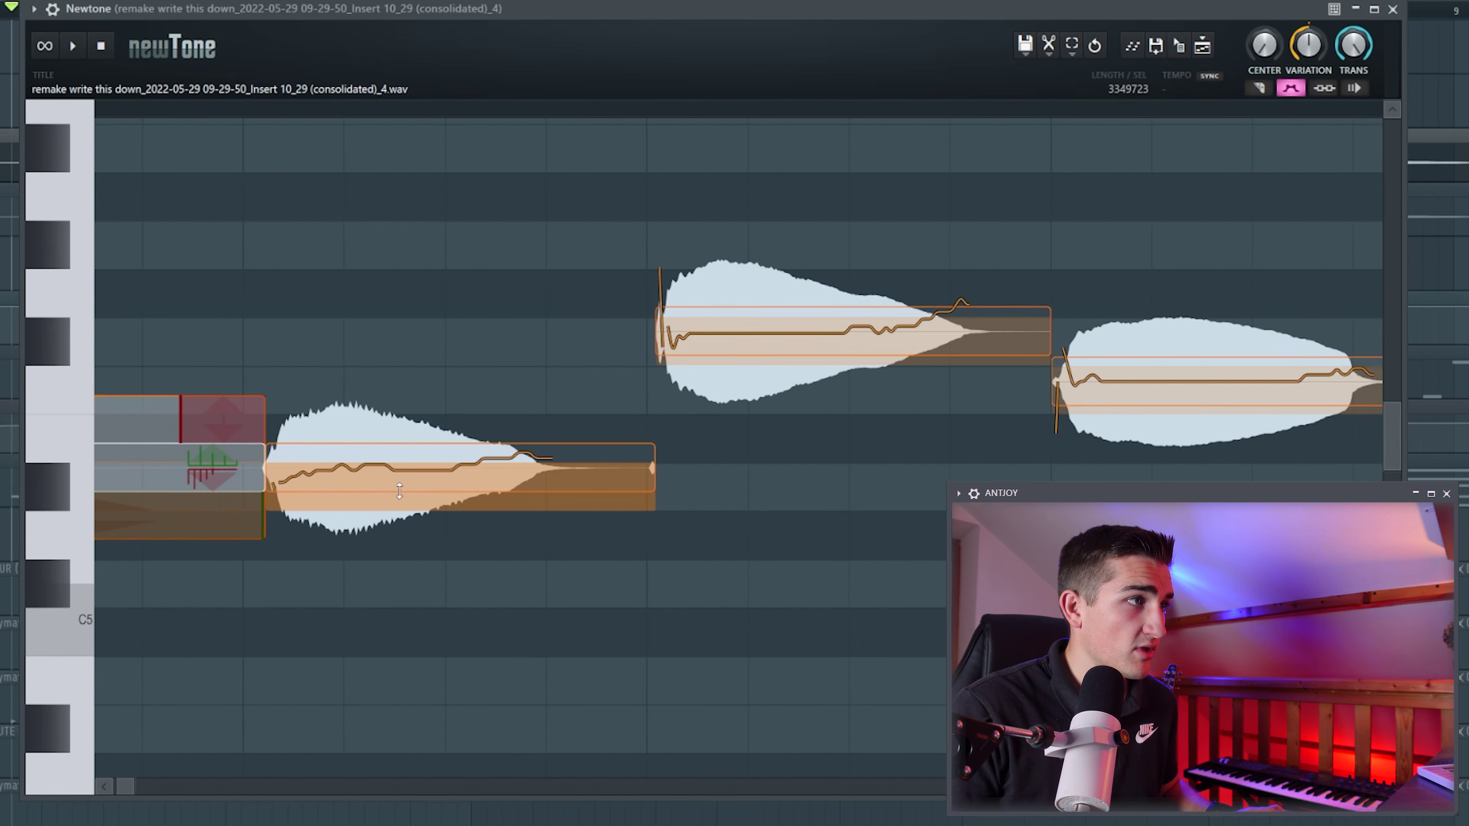
click(399, 480)
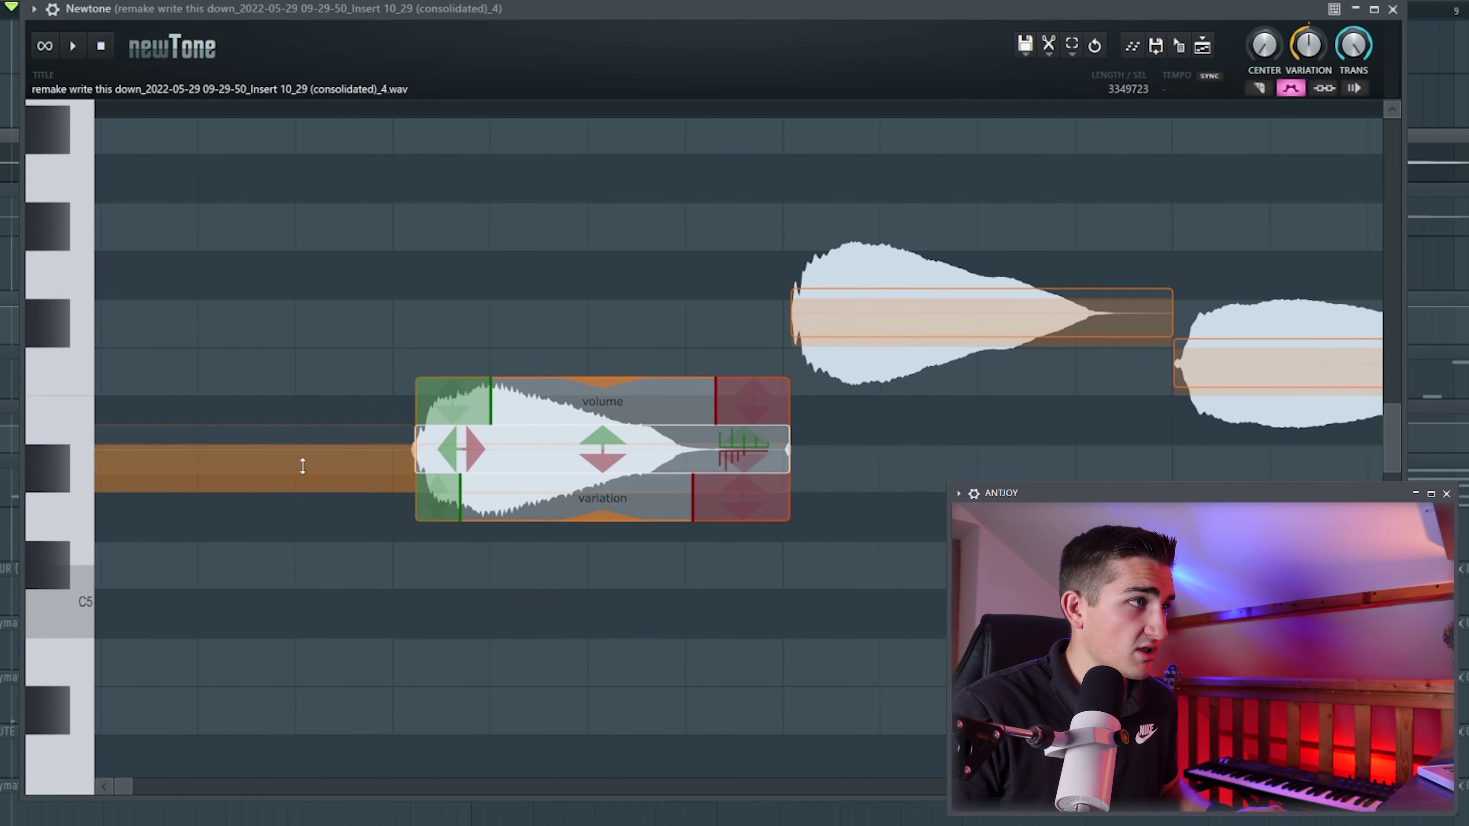
drag(542, 483, 644, 483)
drag(543, 468, 545, 460)
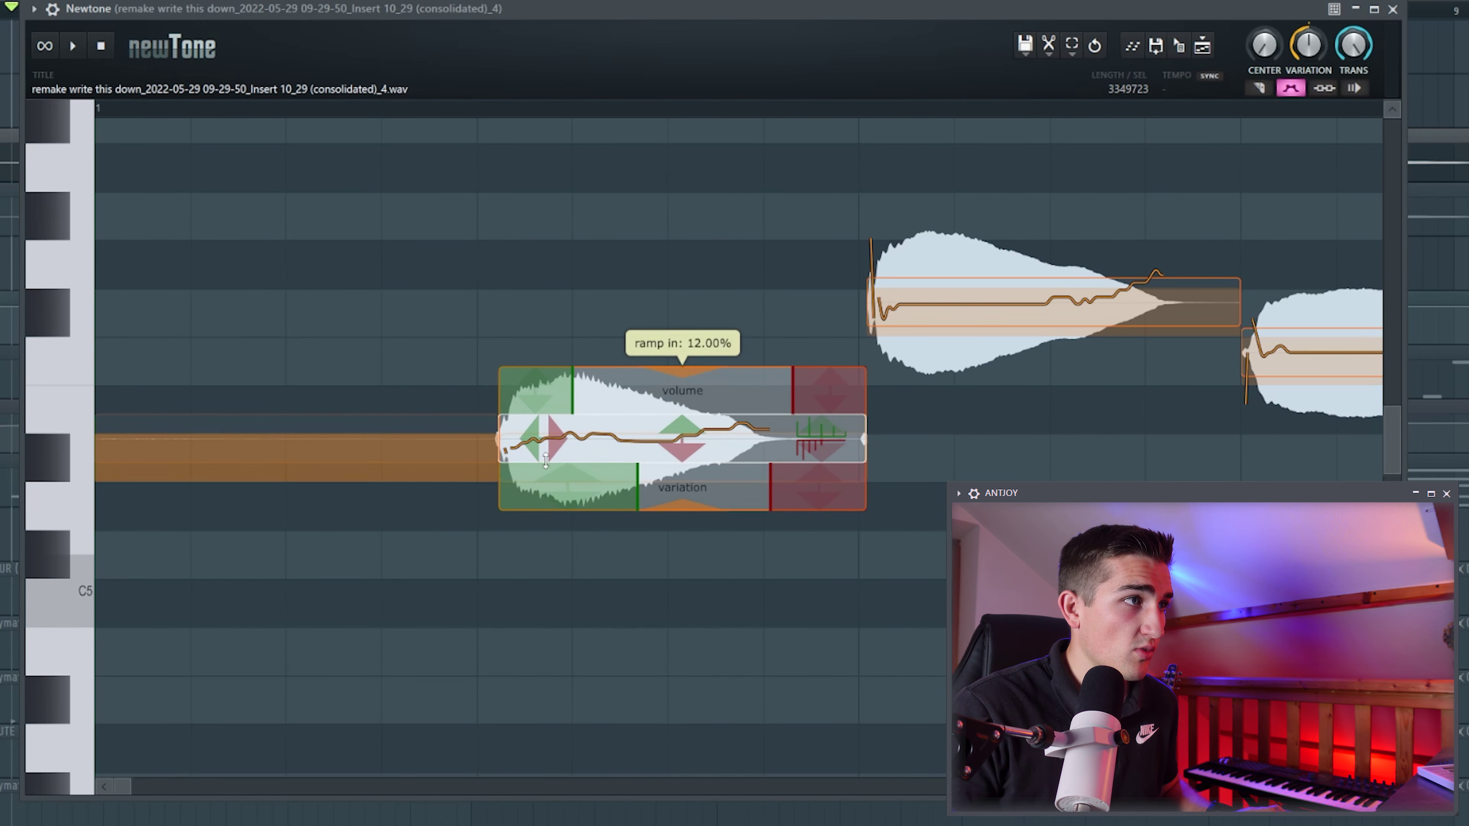
drag(691, 511, 692, 488)
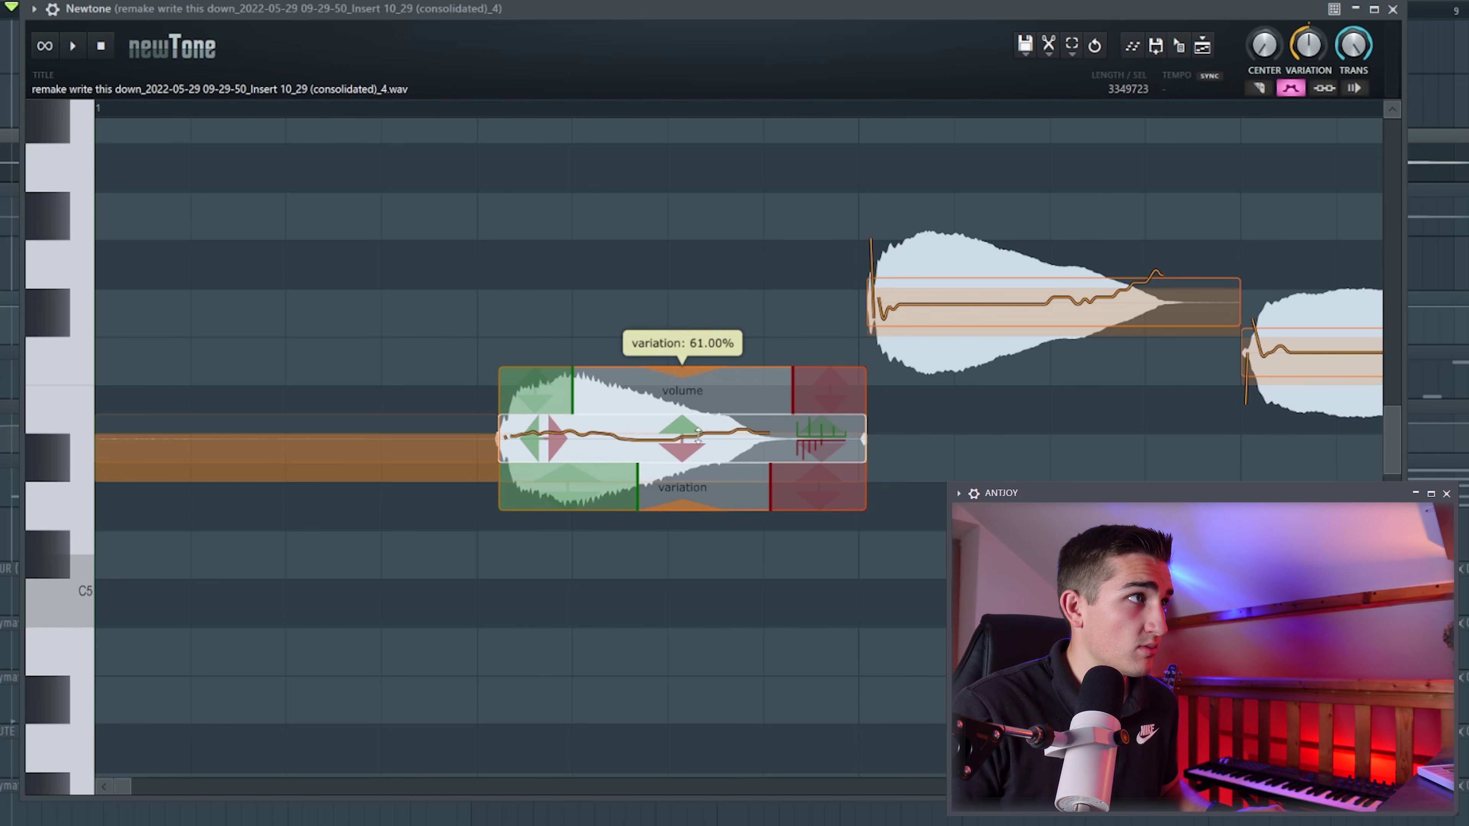
- Play the corrected vocal in Newtone from the beginning of bar 1 through to the end of bar 4
drag(149, 785, 115, 784)
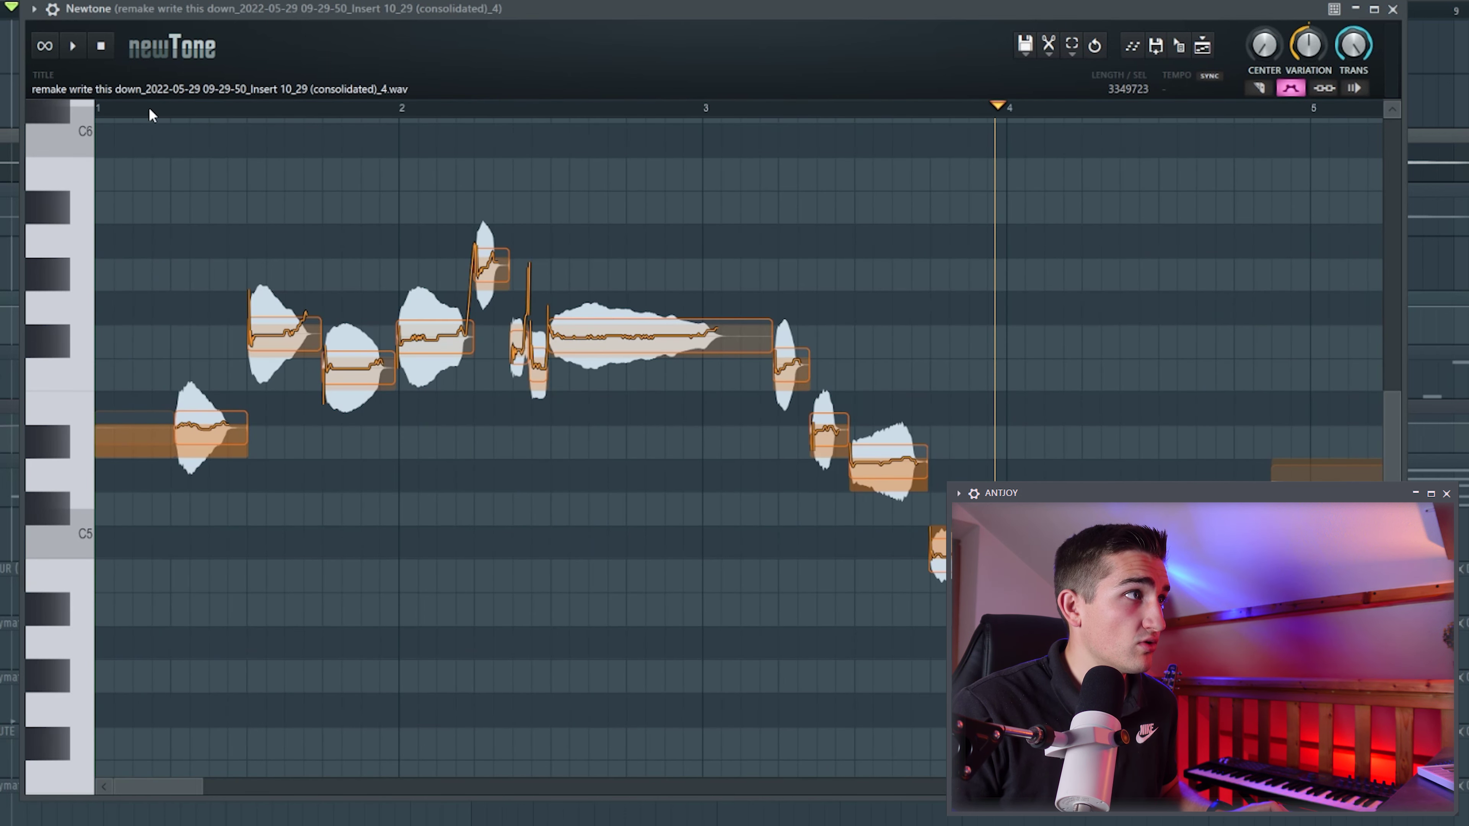
click(149, 110)
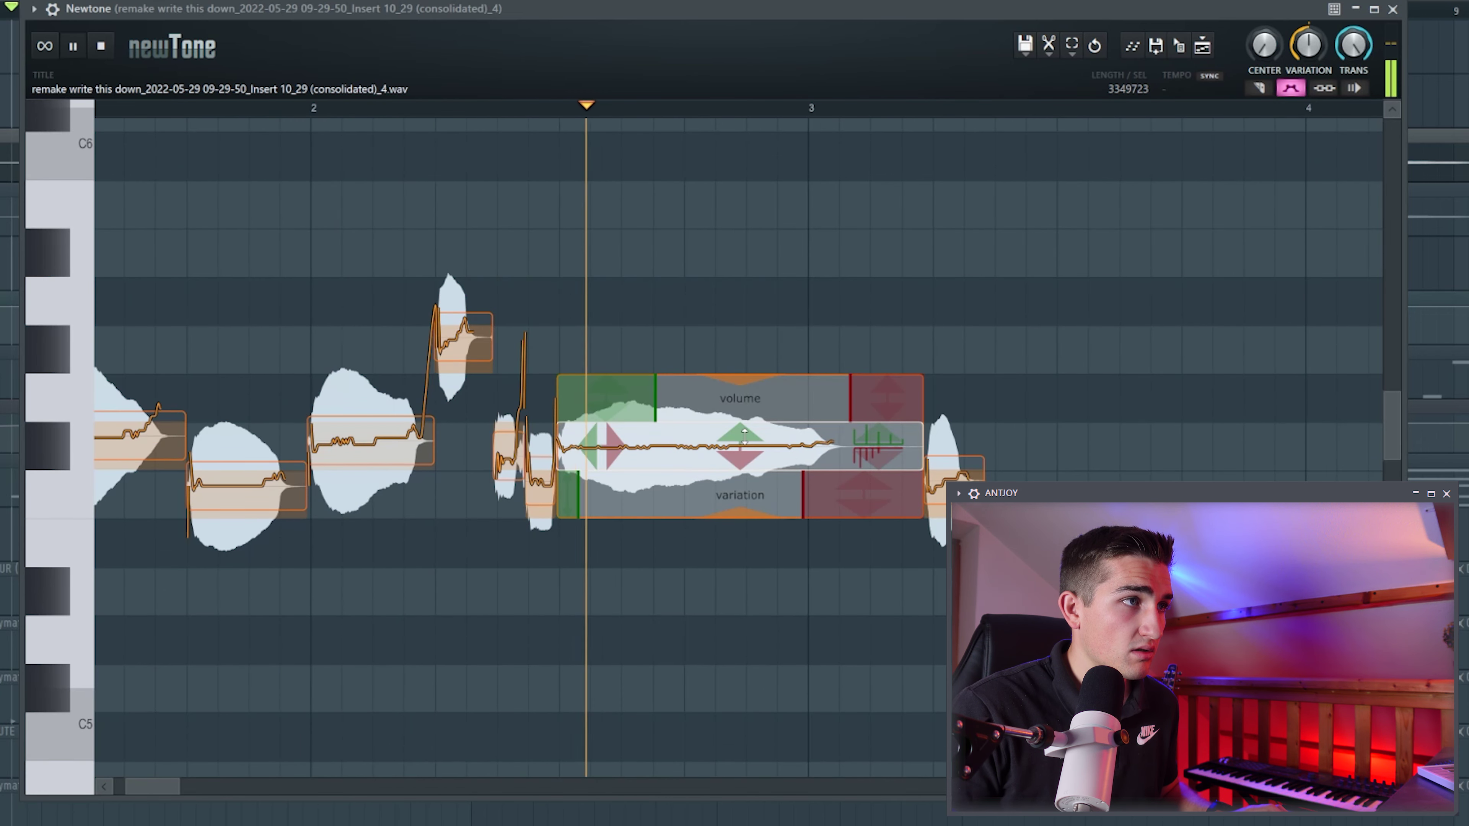
scroll(625, 656, down, 4)
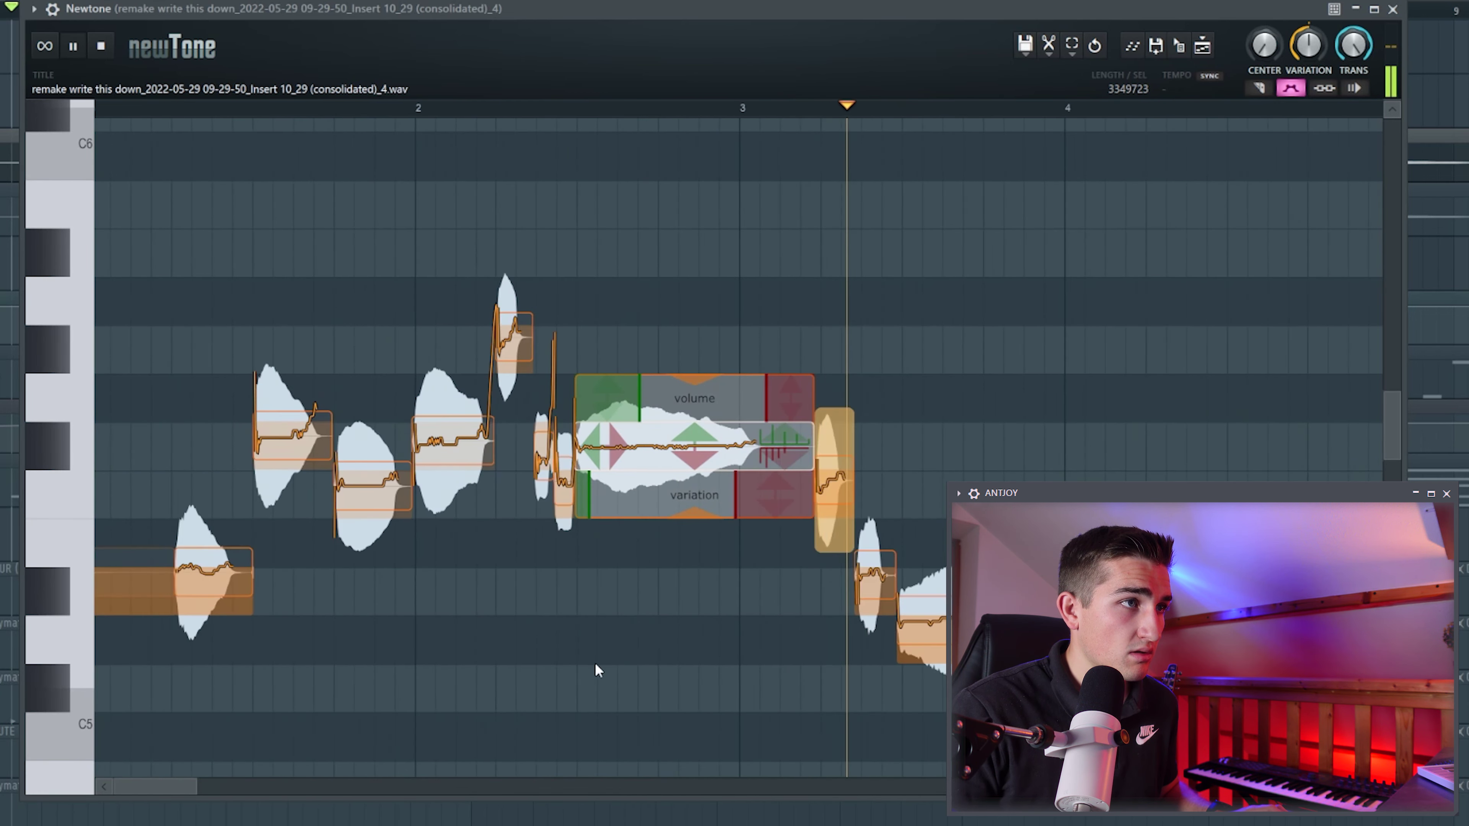
scroll(558, 613, down, 3)
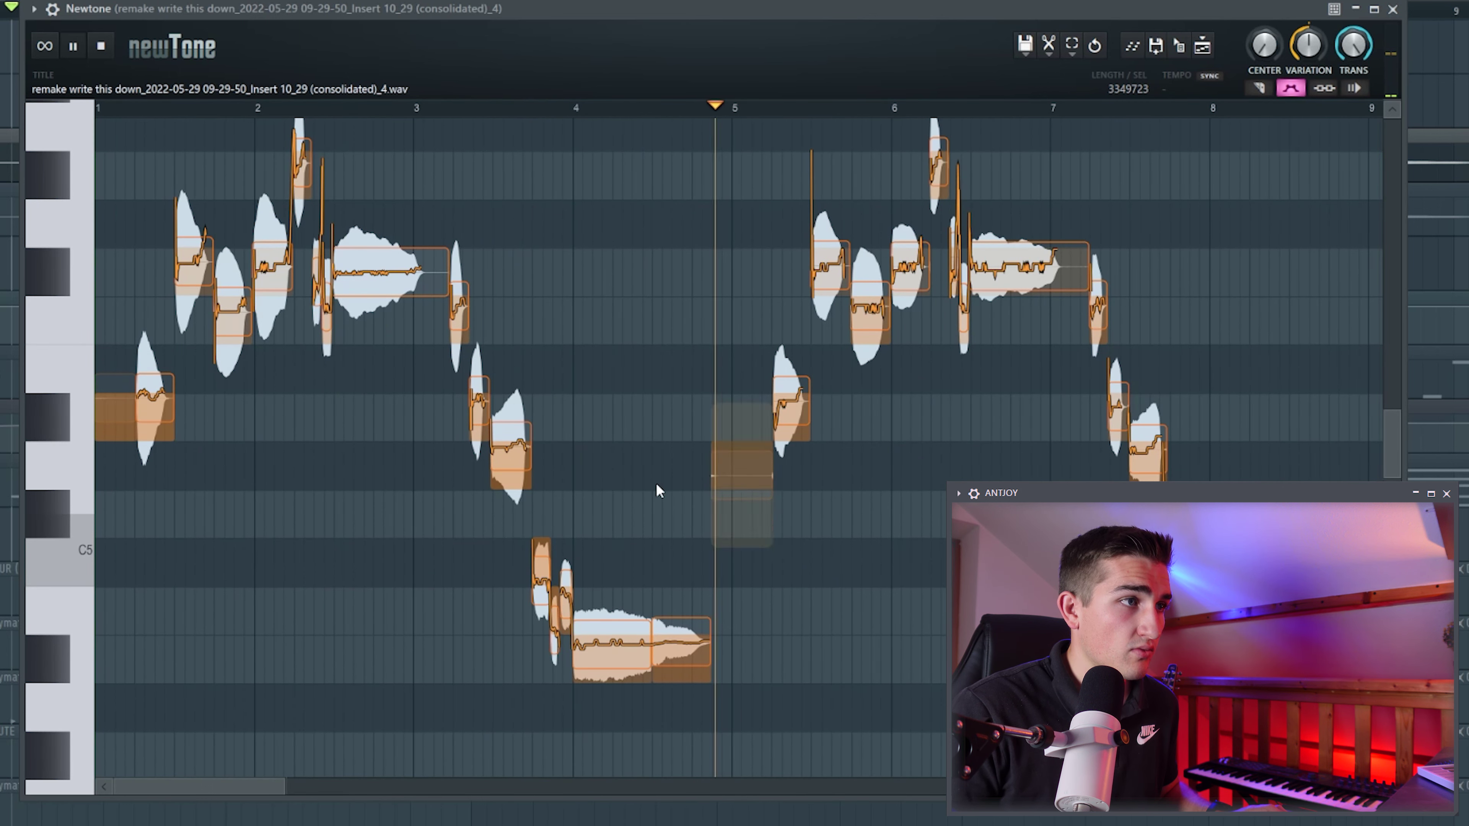
key(space)
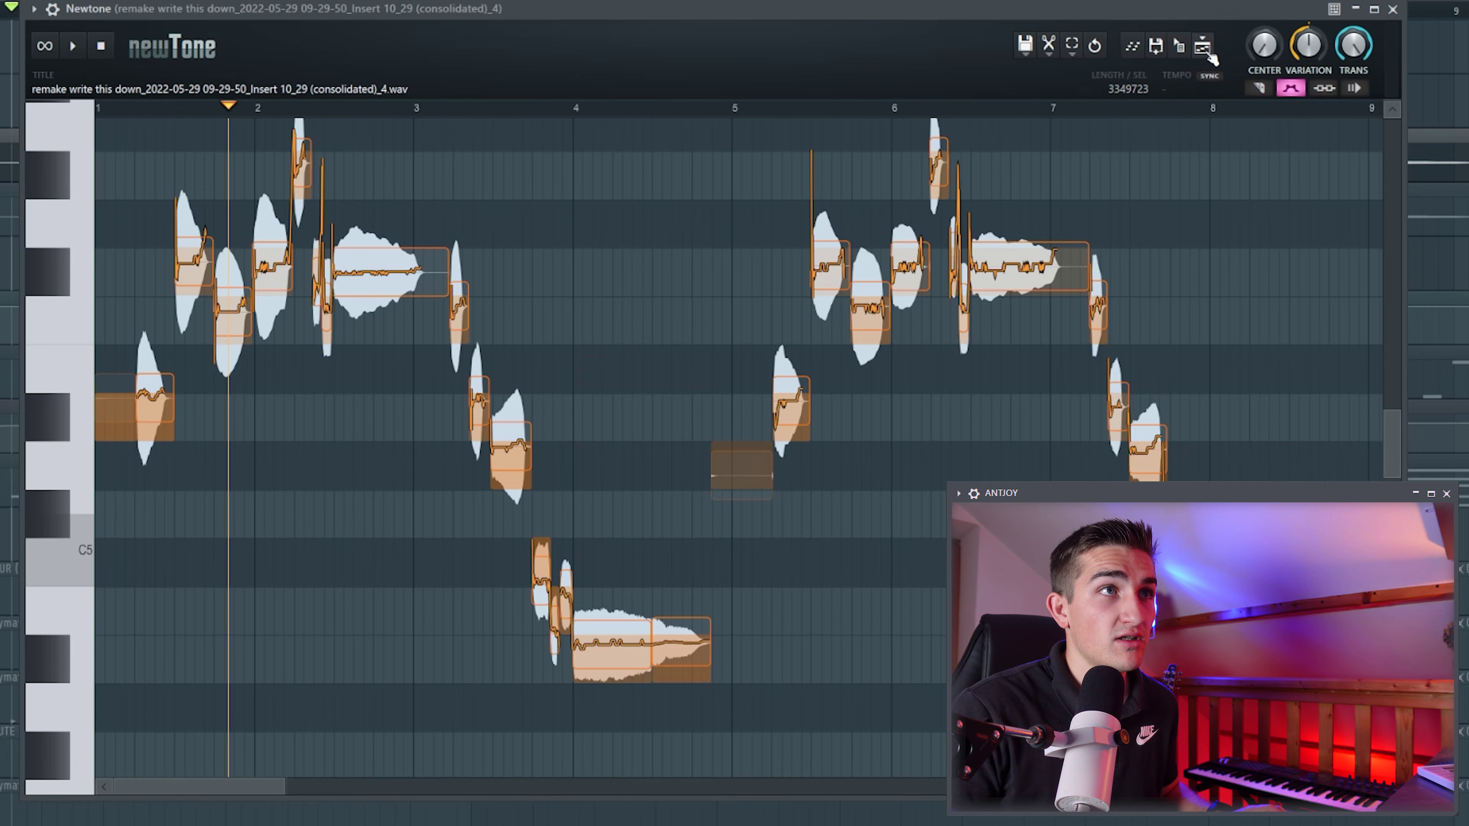
- Send the corrected vocal to the playlist, minimize Newtone, and audition it within the arrangement
click(1357, 9)
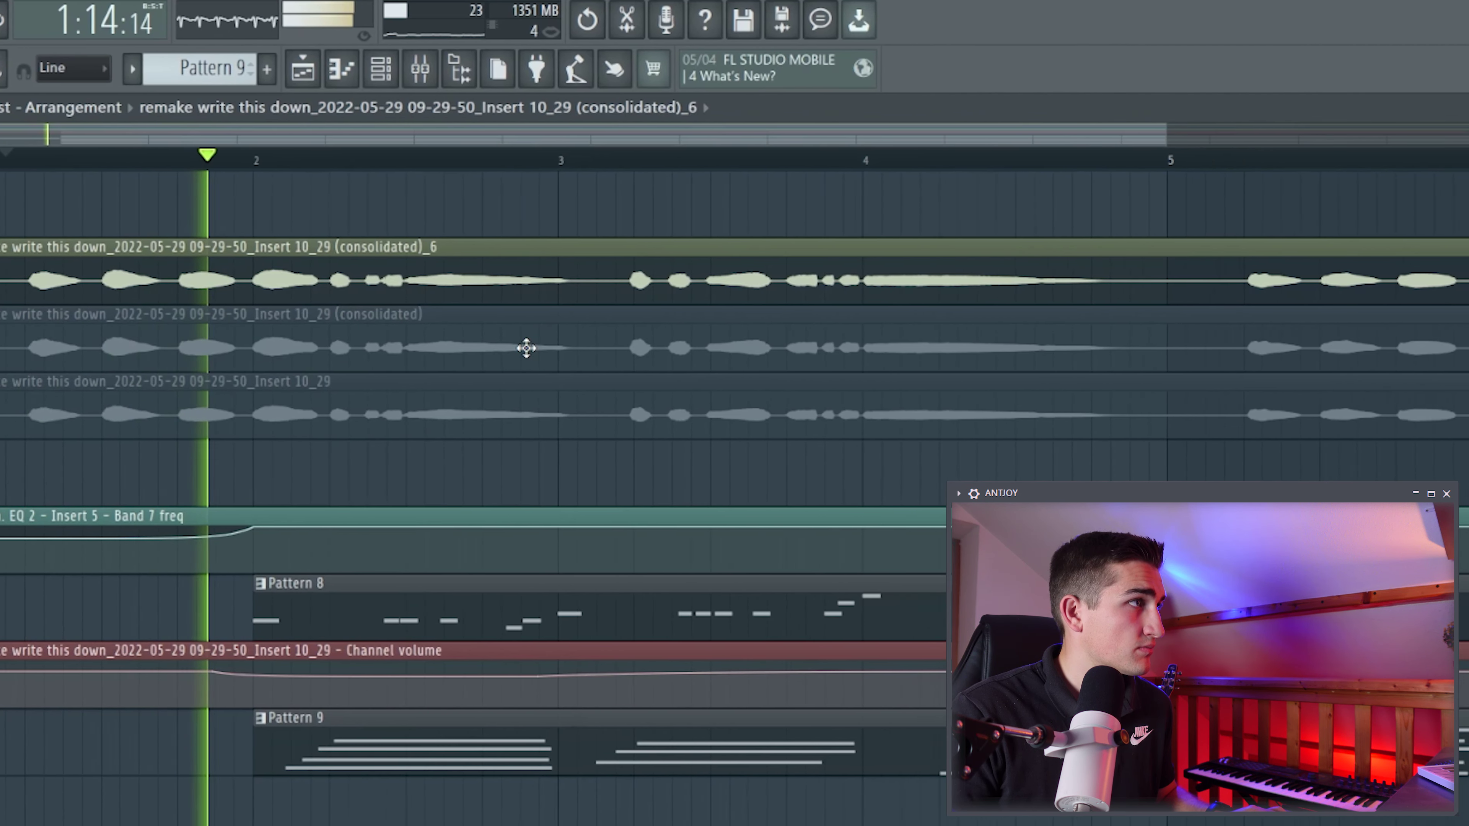
key(space)
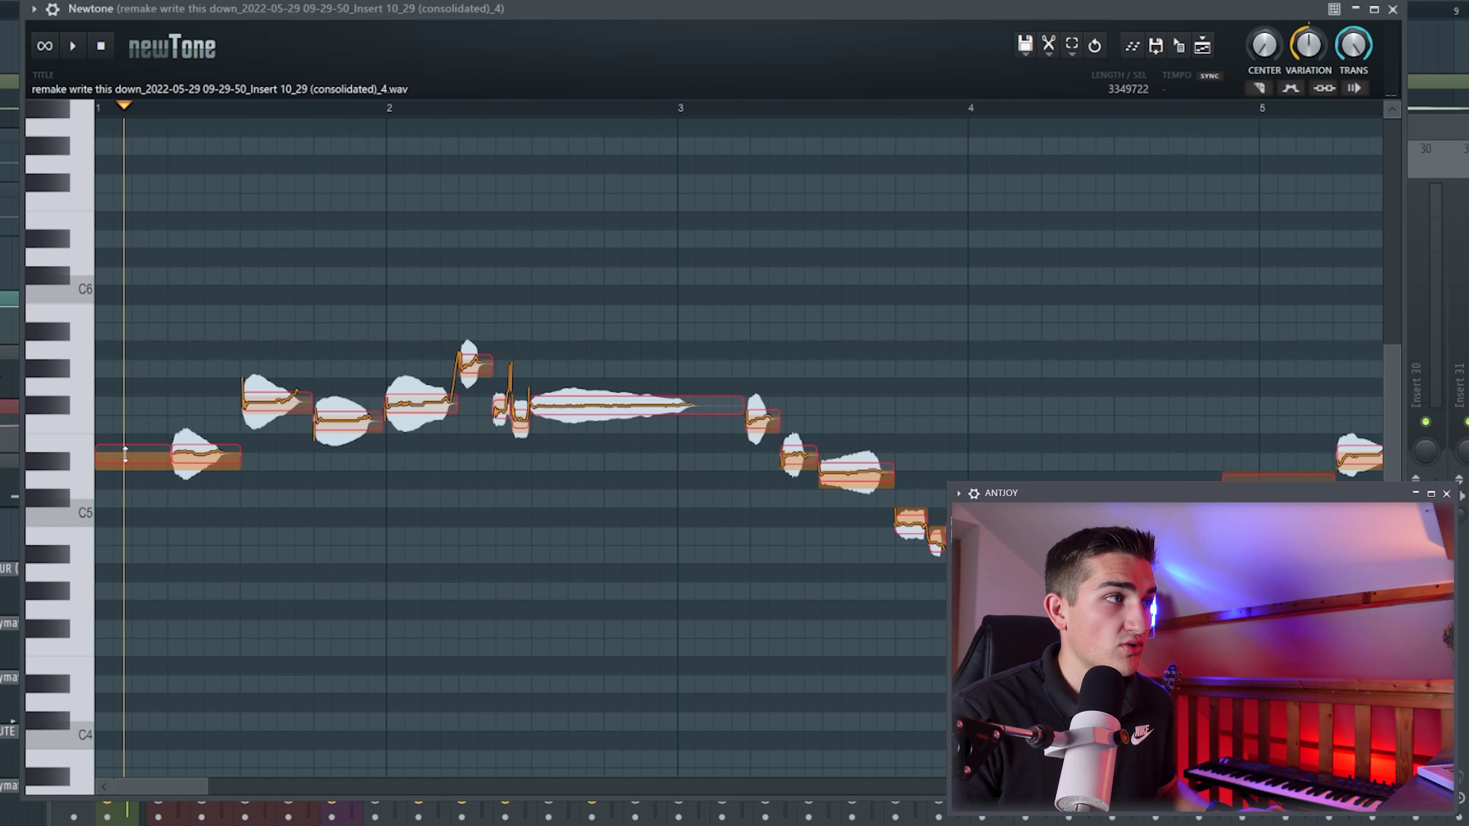
- Shift all the selected vocal notes upward together to form a harmony, and send the result to playlist Track 1
click(125, 454)
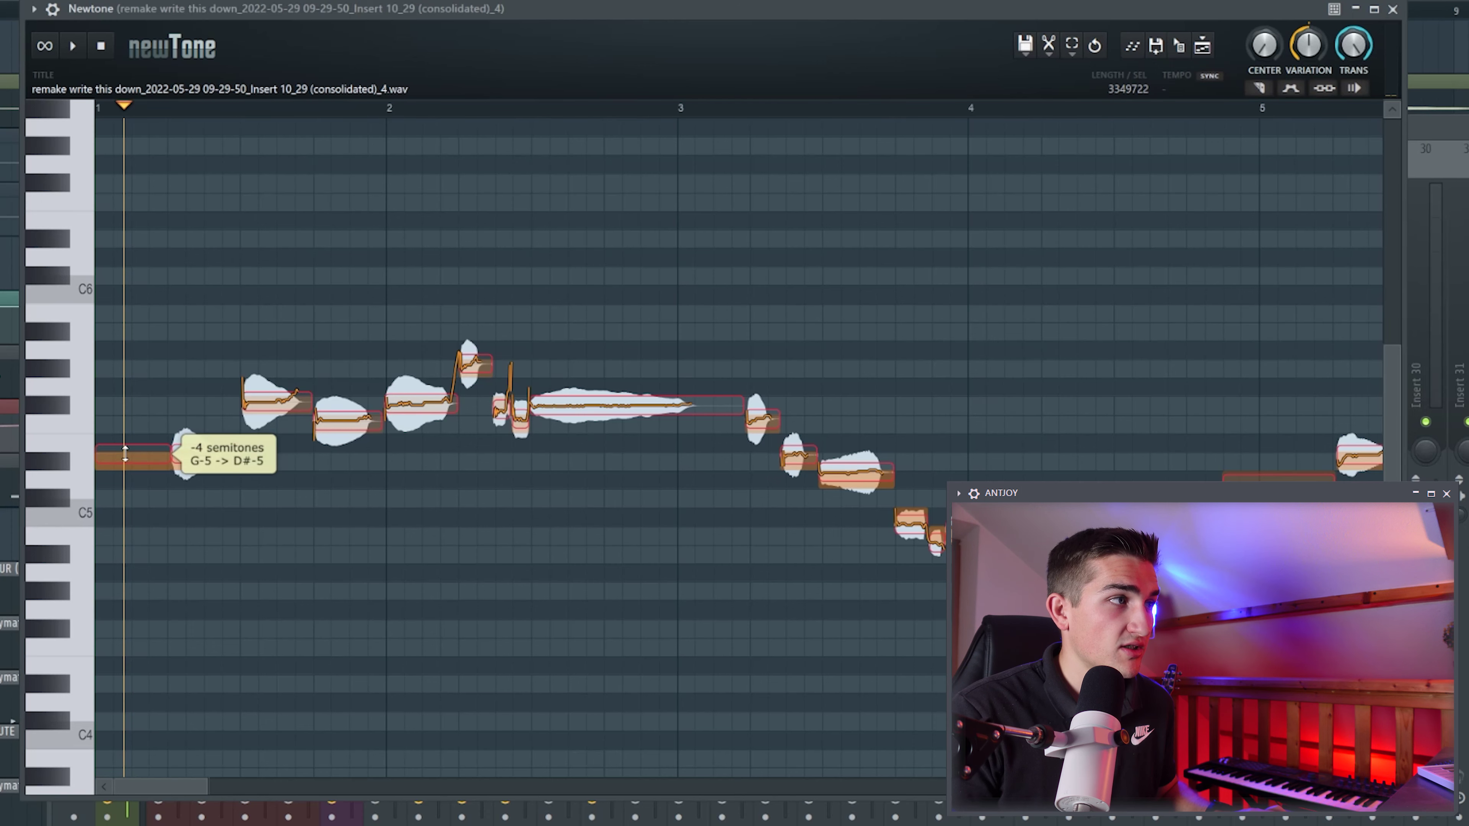
drag(126, 456, 99, 362)
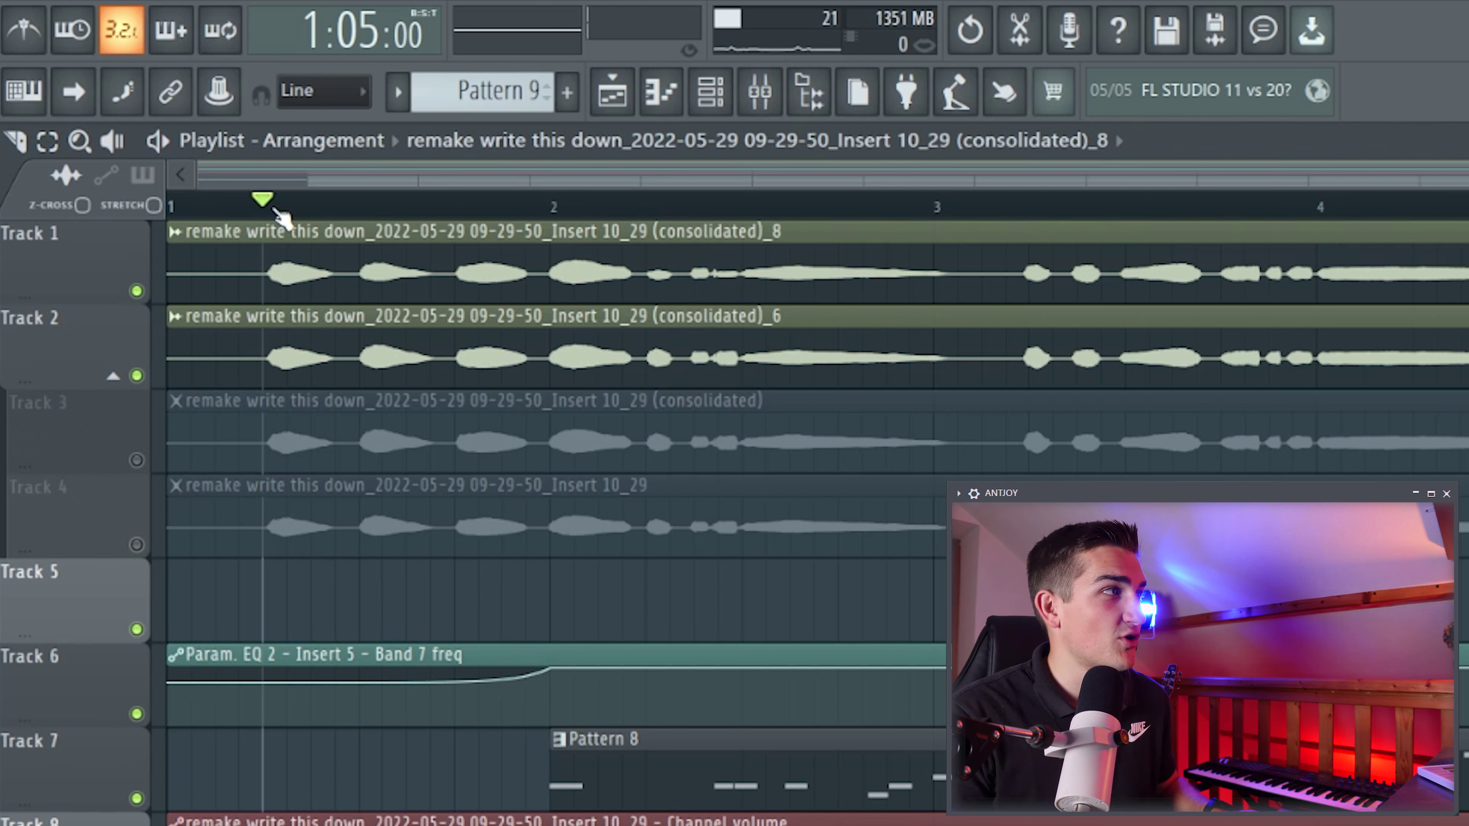
- Play the harmony on Track 1 together with the corrected vocal on Track 2 from 1:05:00
key(space)
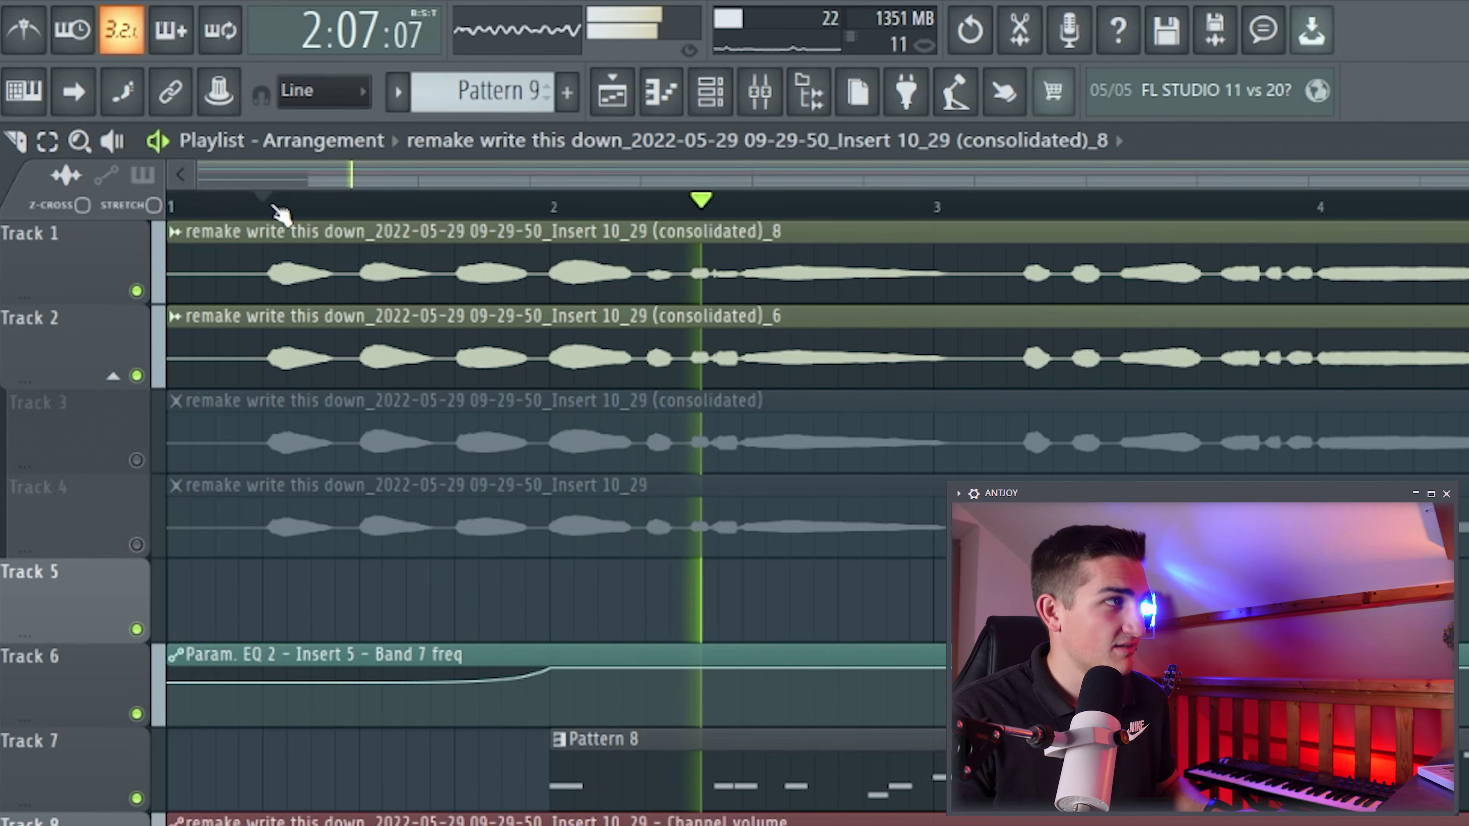
key(space)
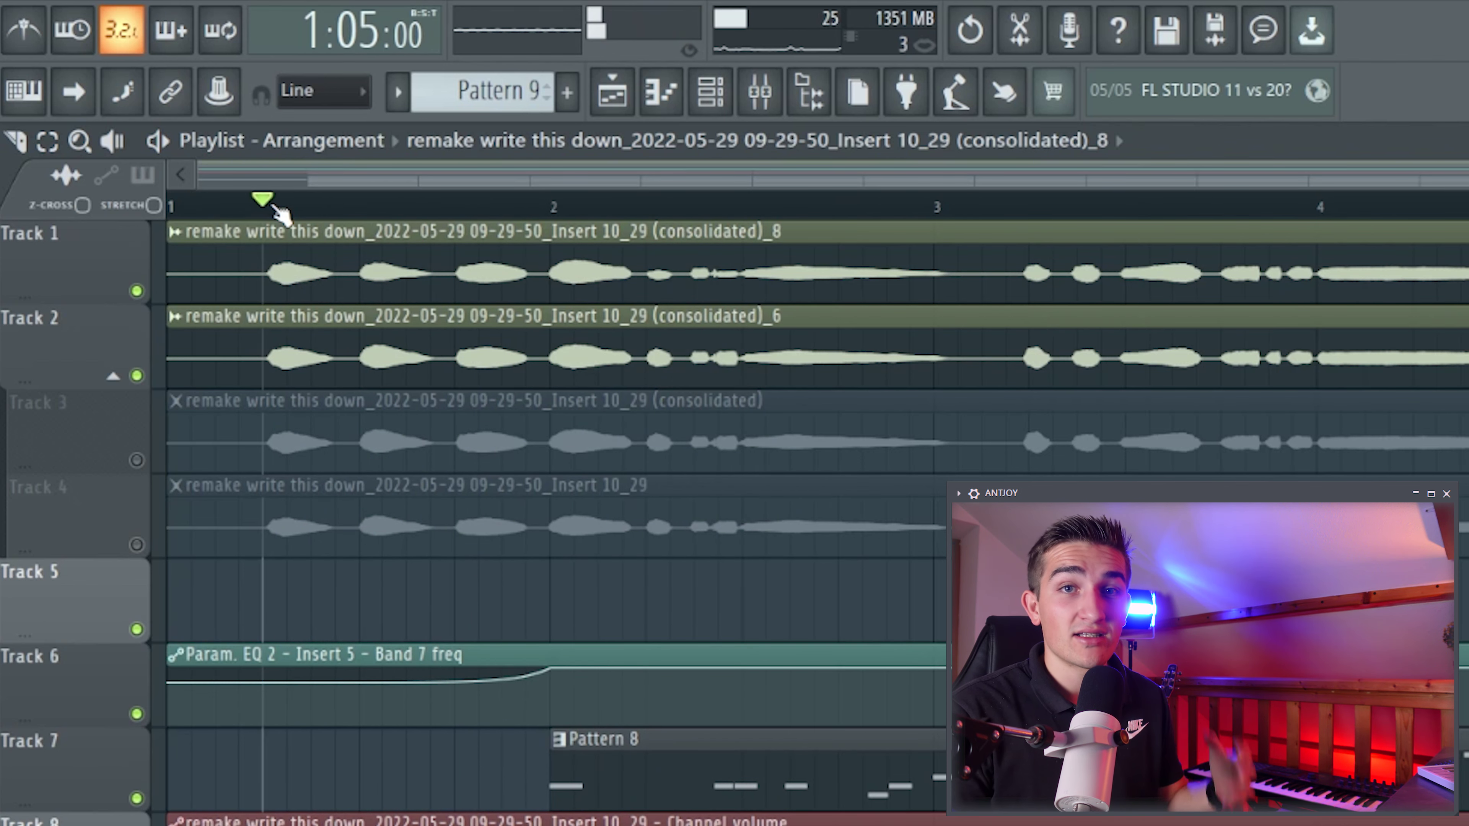